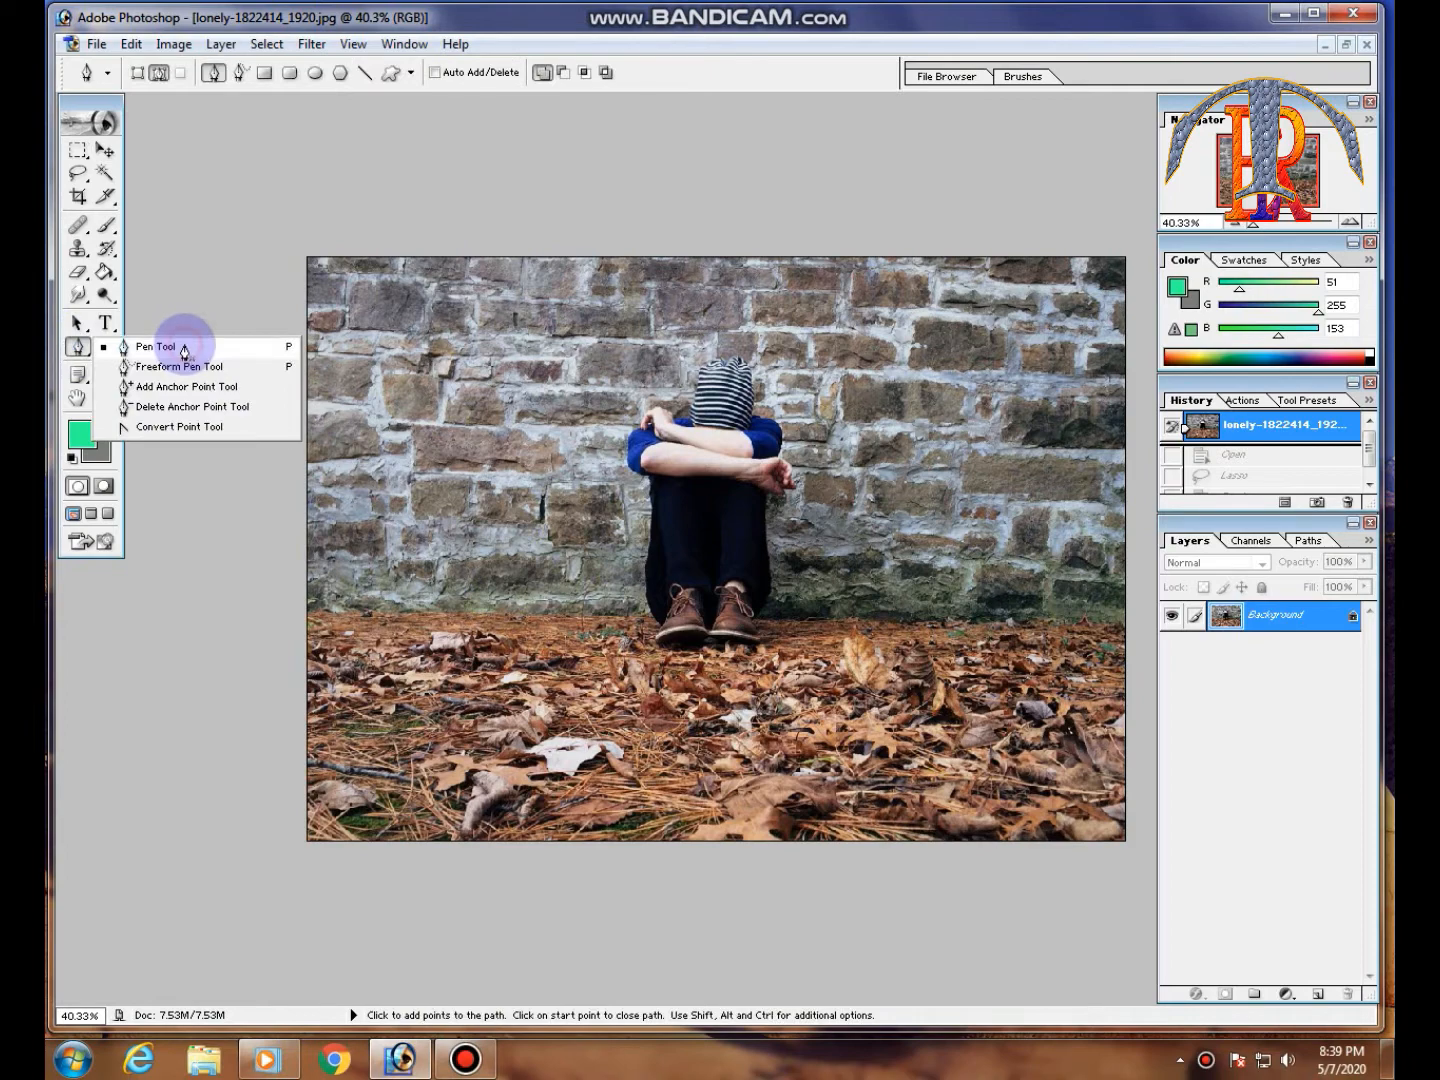
With the Pen tool, start a work path beside the shoe on the image's right side and trace the trousers' curved lower edge
left_click(184, 349)
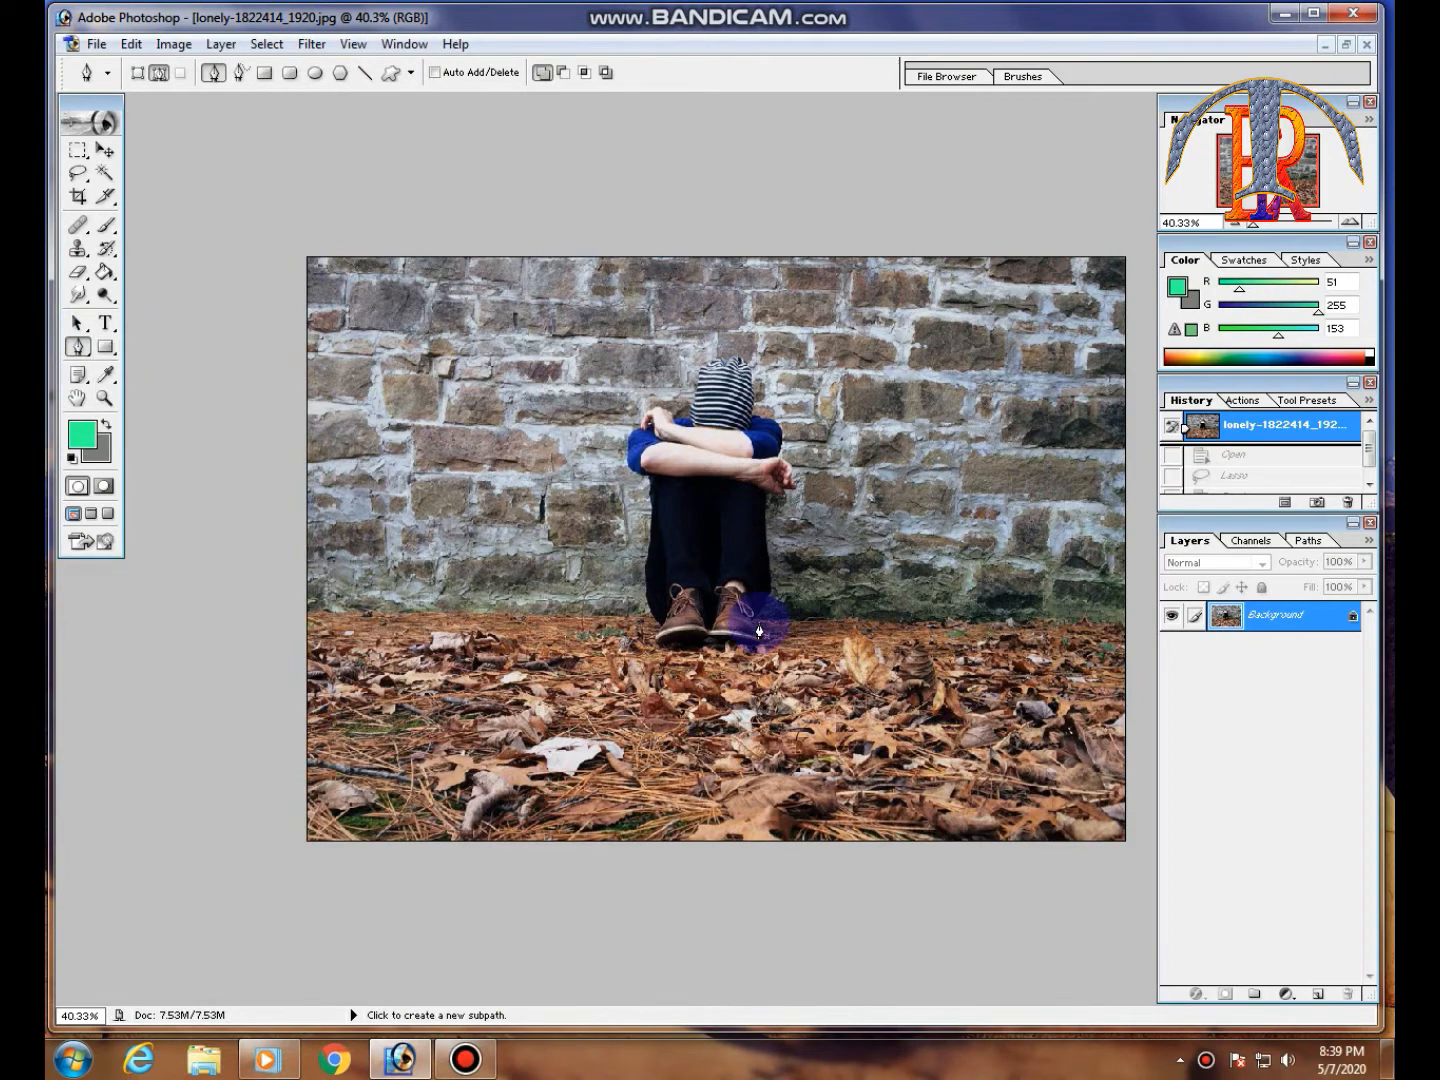
scroll(758, 631, "down", 1)
scroll(758, 631, "up", 3)
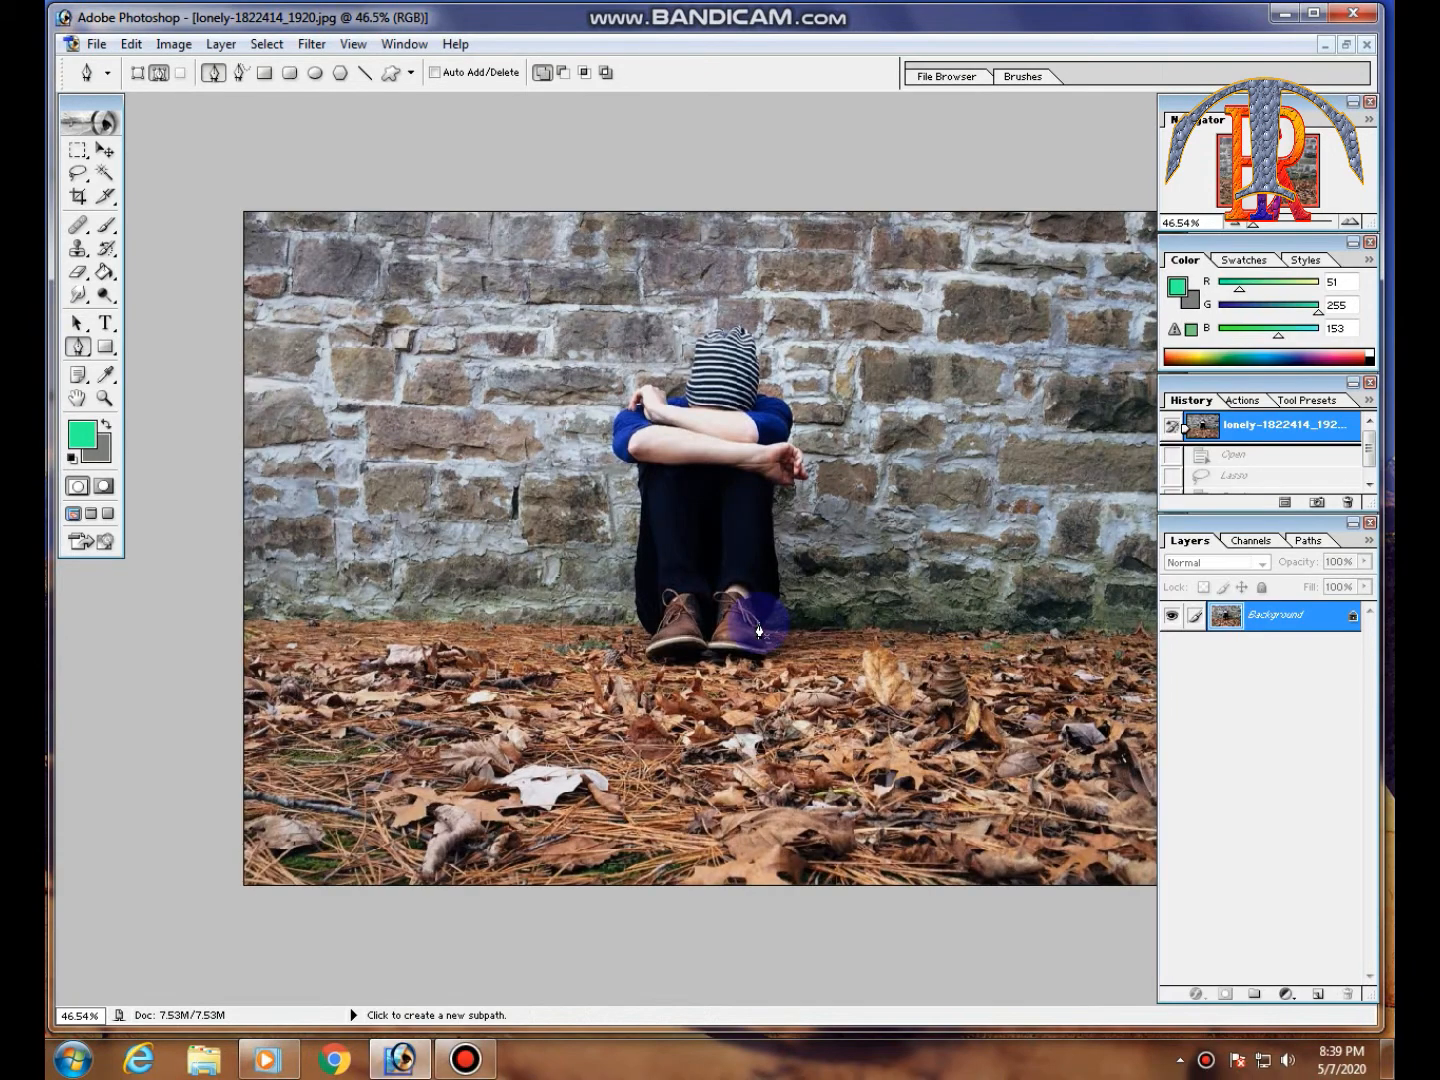
scroll(840, 625, "up", 1)
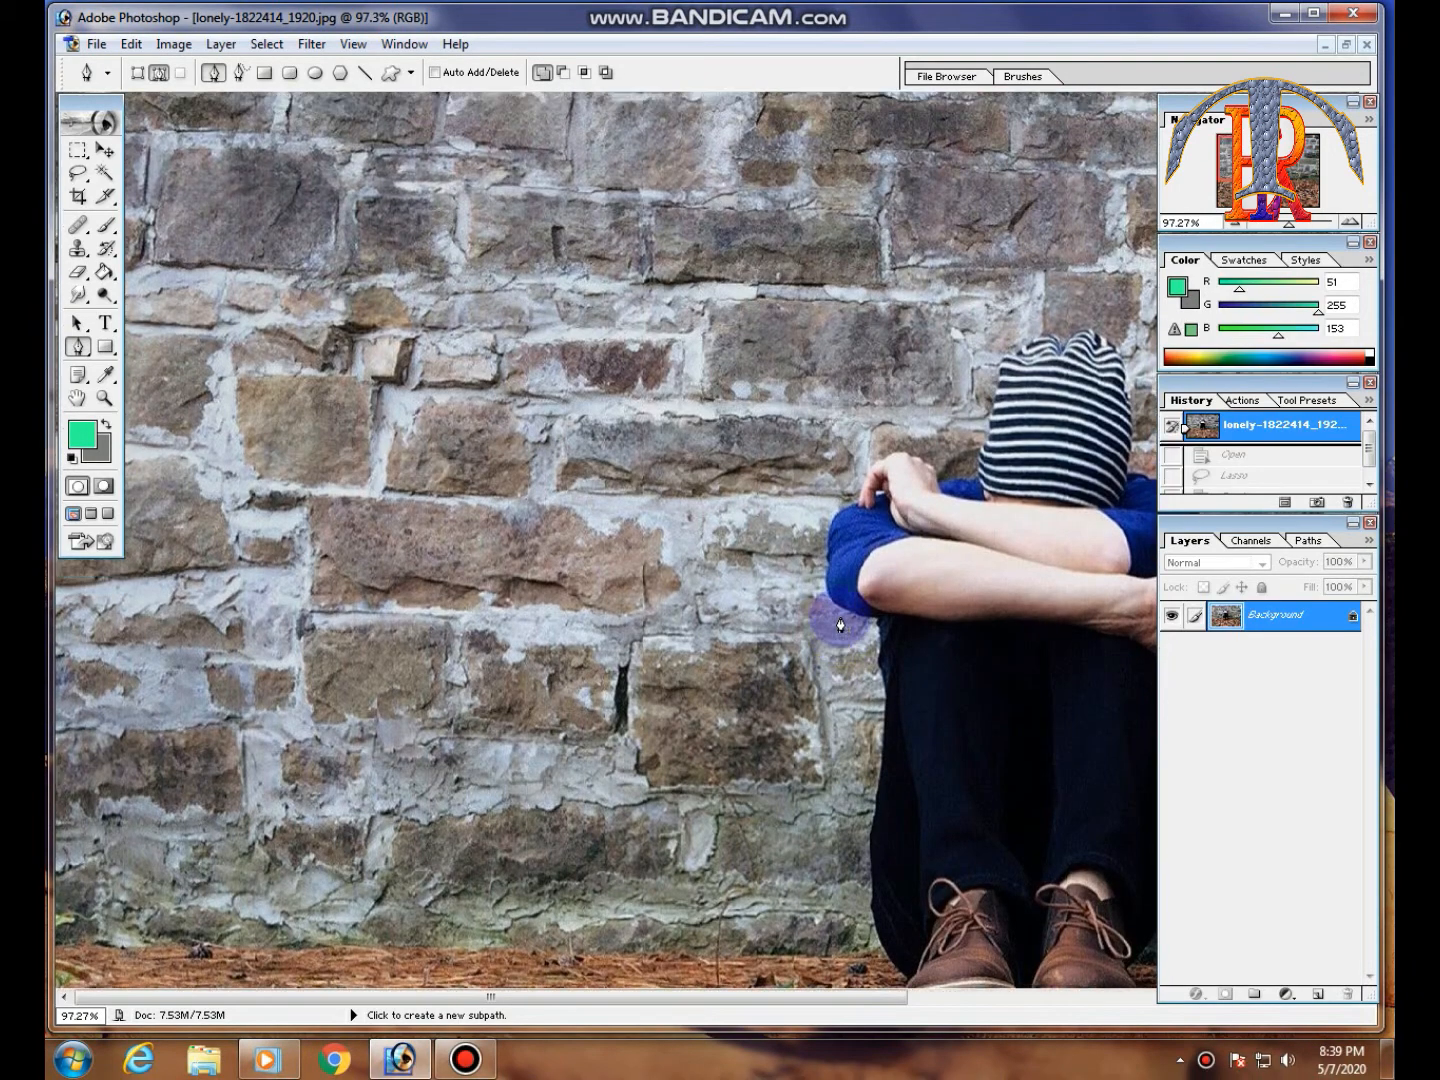
scroll(840, 625, "down", 3)
scroll(840, 625, "right", 10)
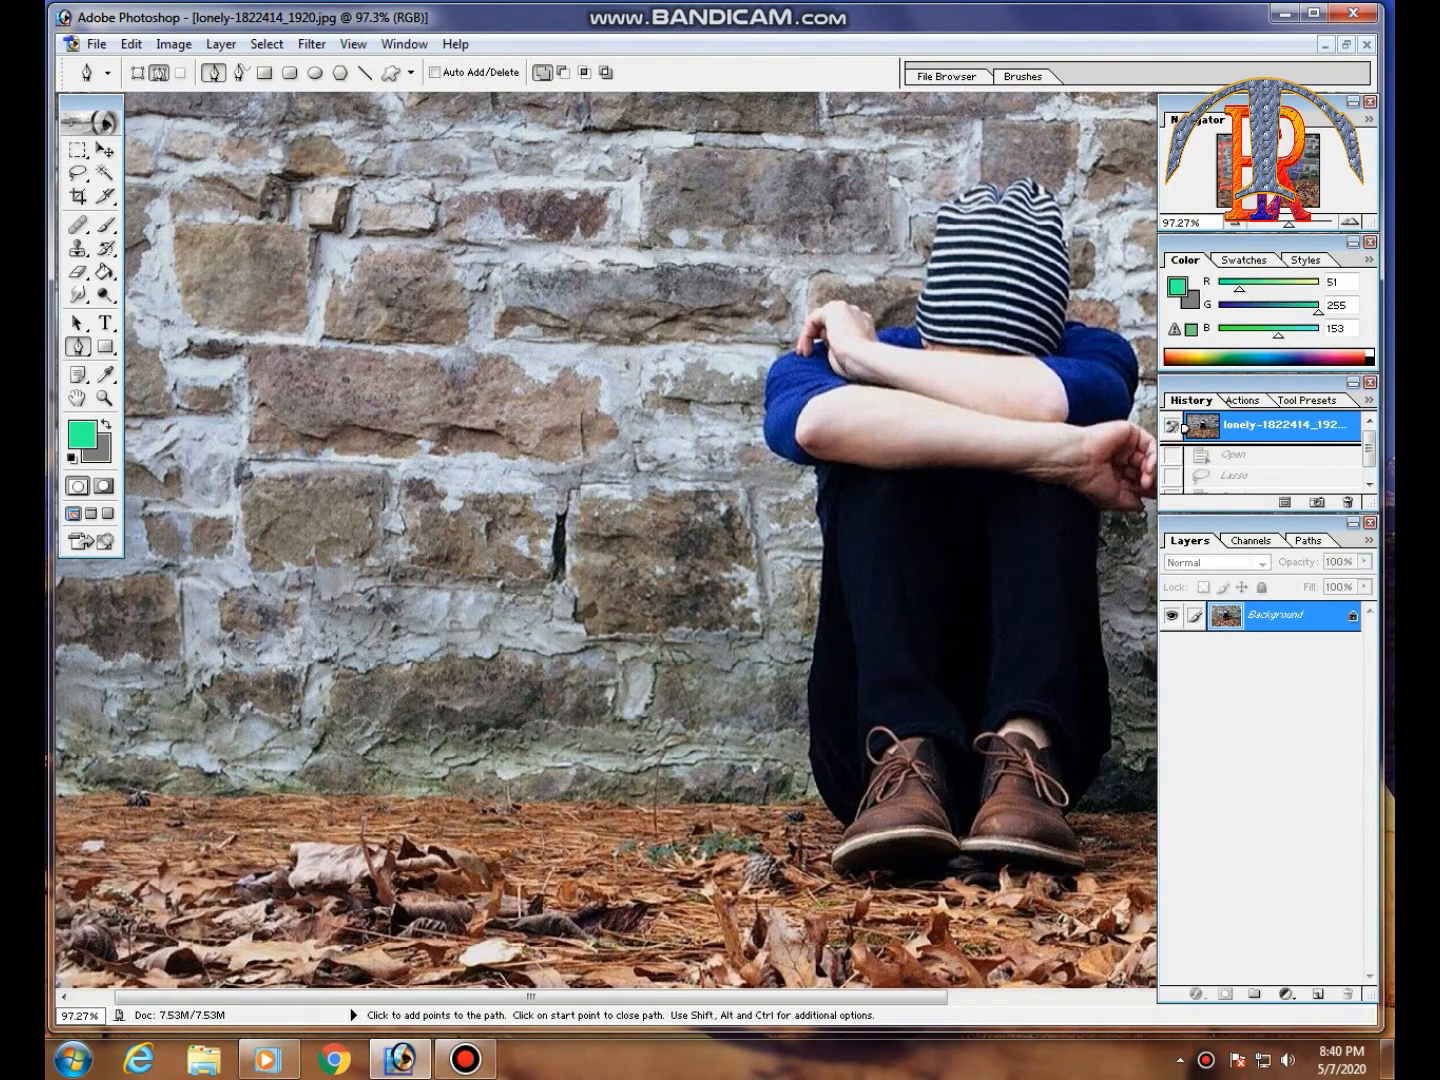
left_click_drag(1291, 168, 1292, 168)
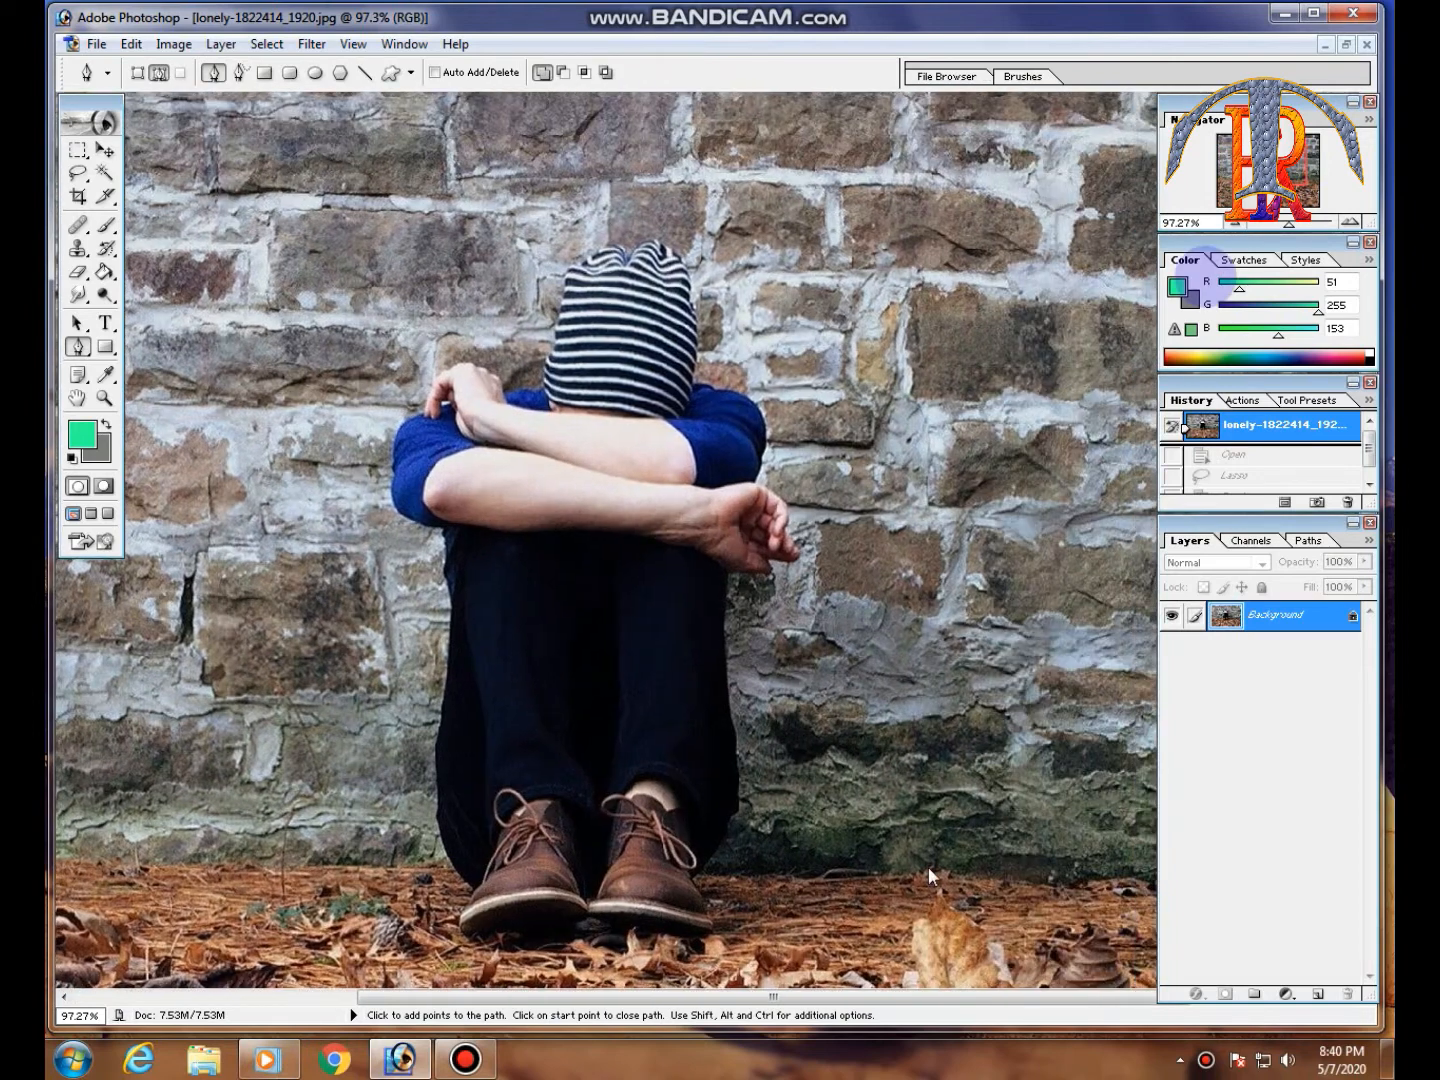
left_click(699, 875)
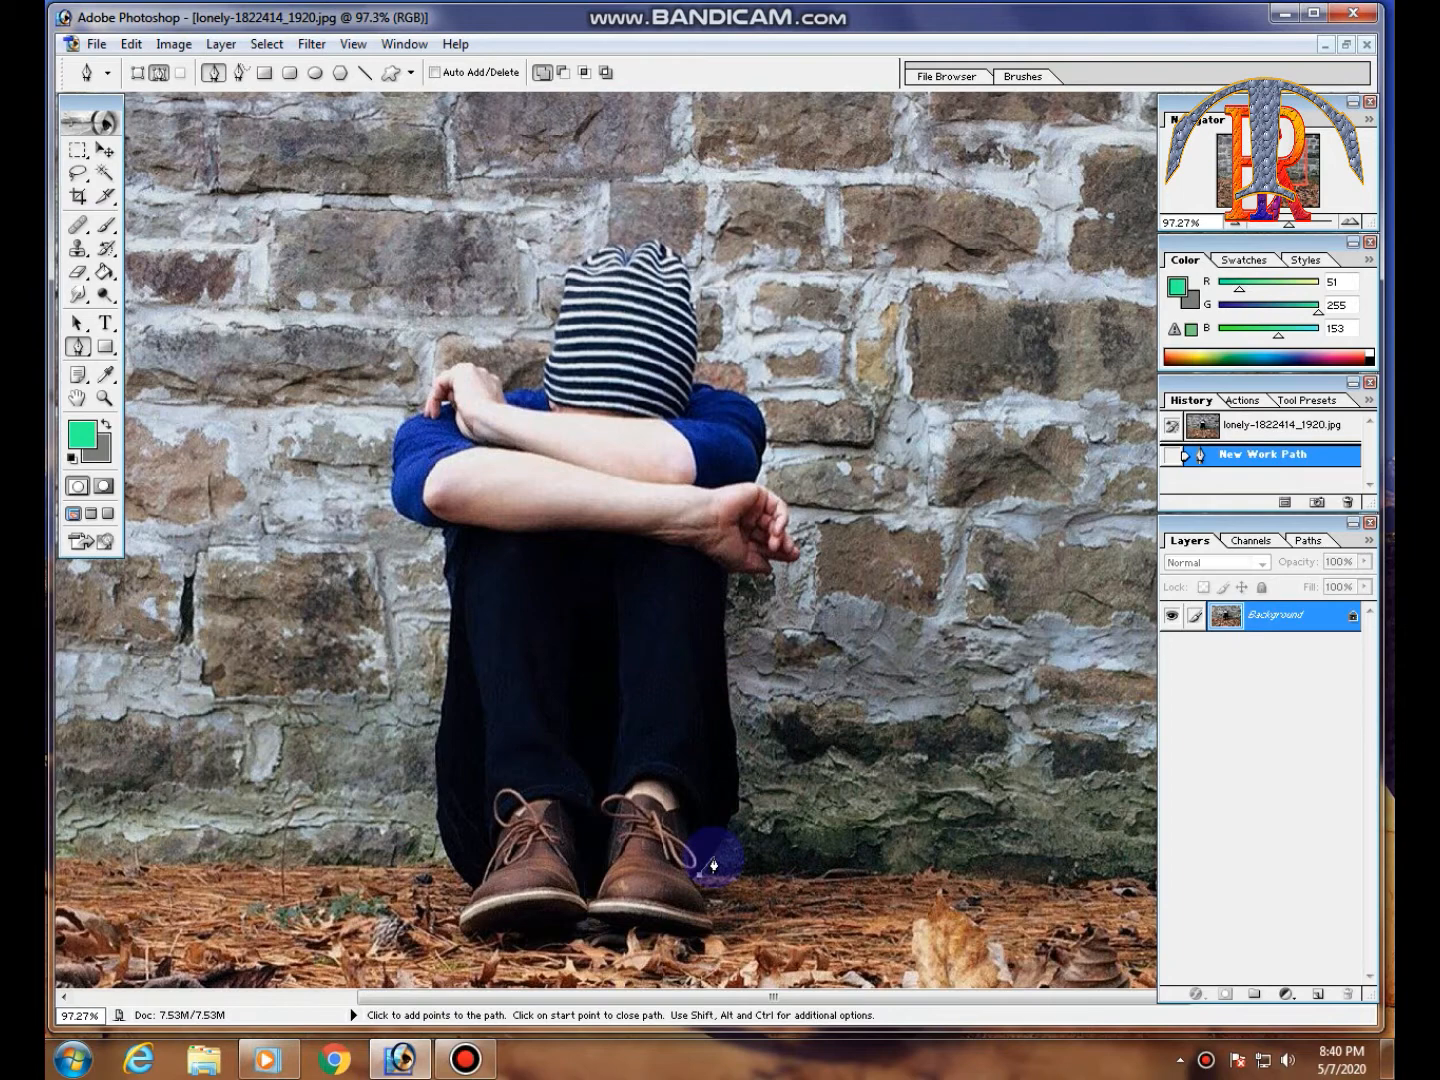
left_click(722, 853)
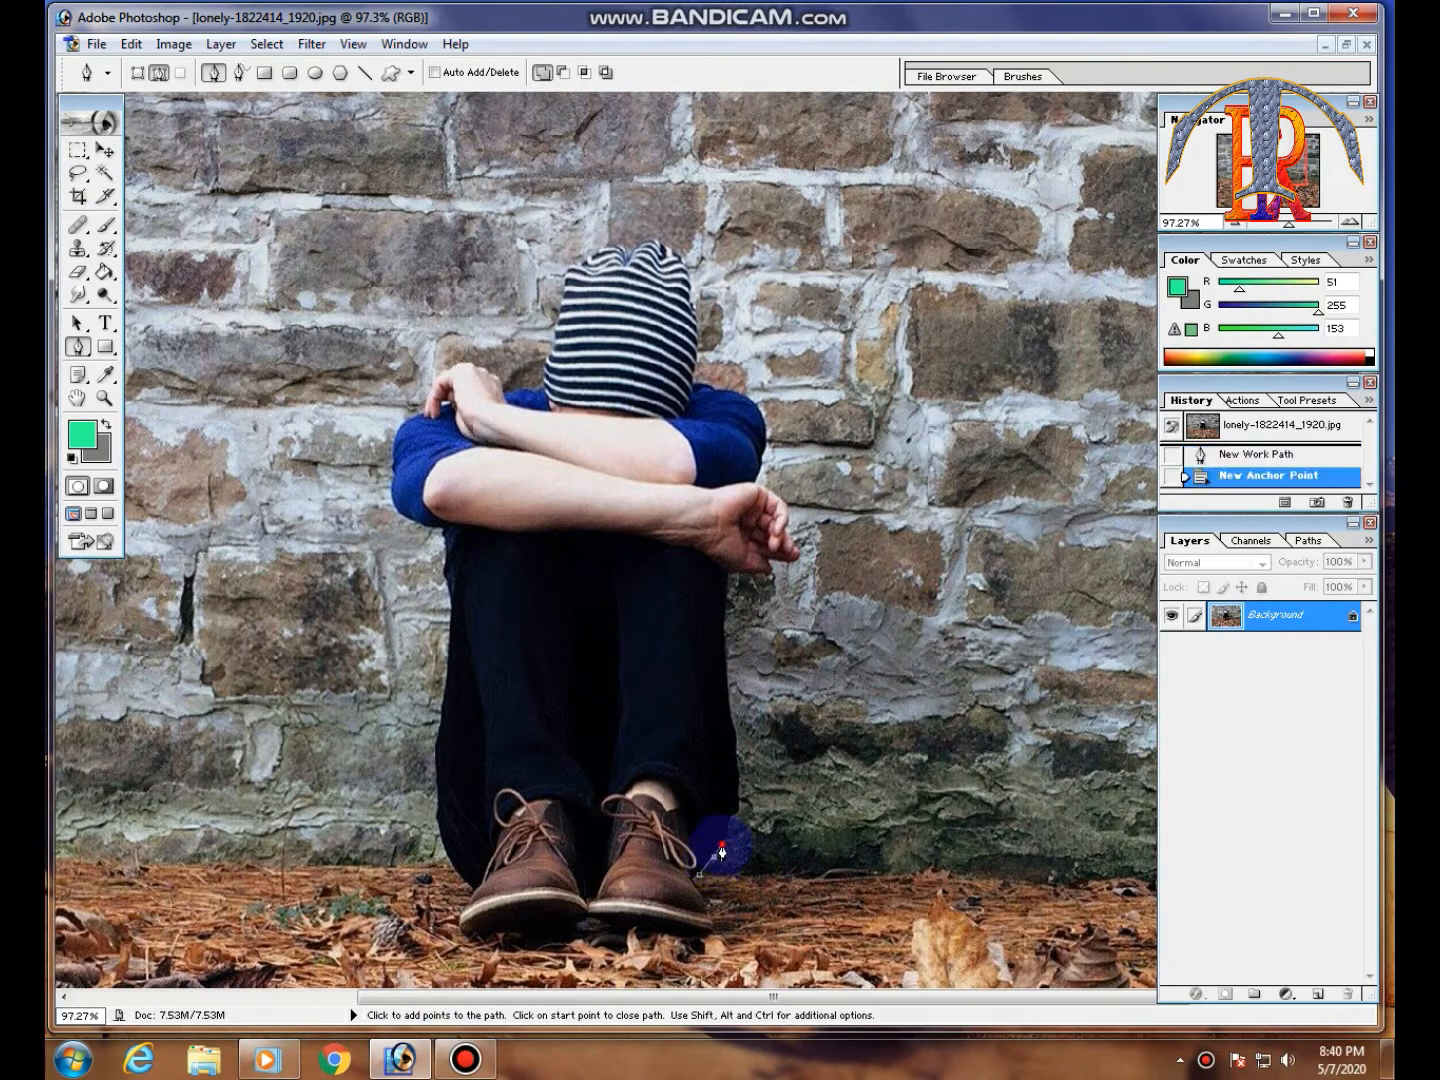
left_click(731, 839)
left_click(736, 830)
left_click(740, 820)
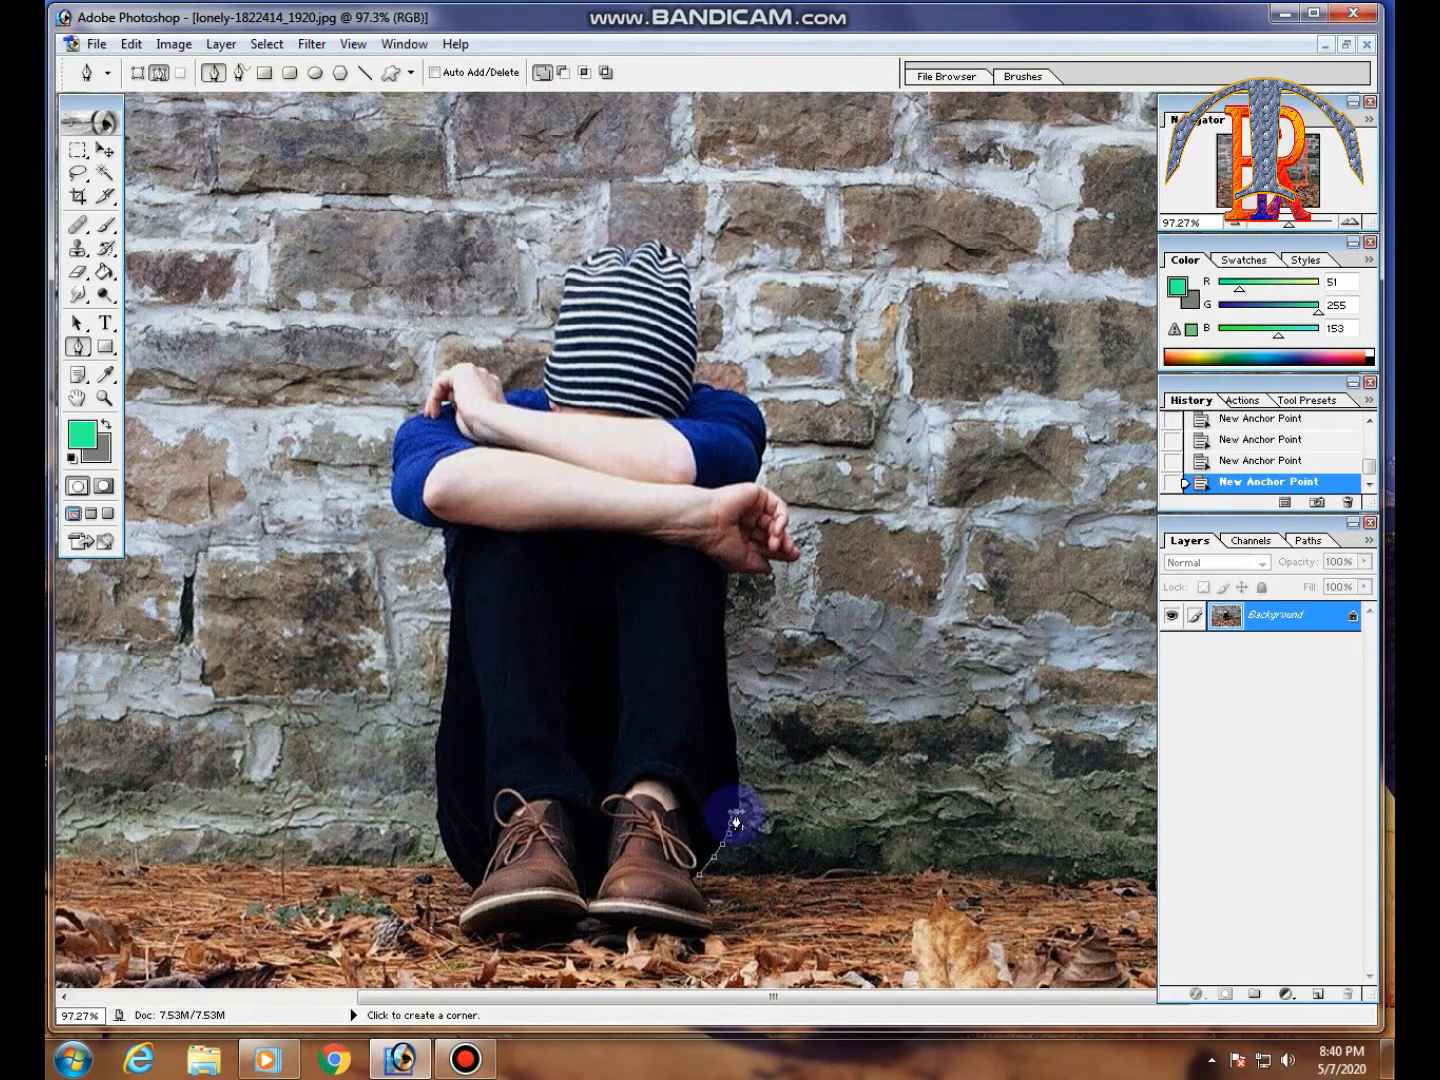
left_click(736, 822)
Continue the path up the right edge of the trousers to the underside of the hanging hand
left_click(736, 745)
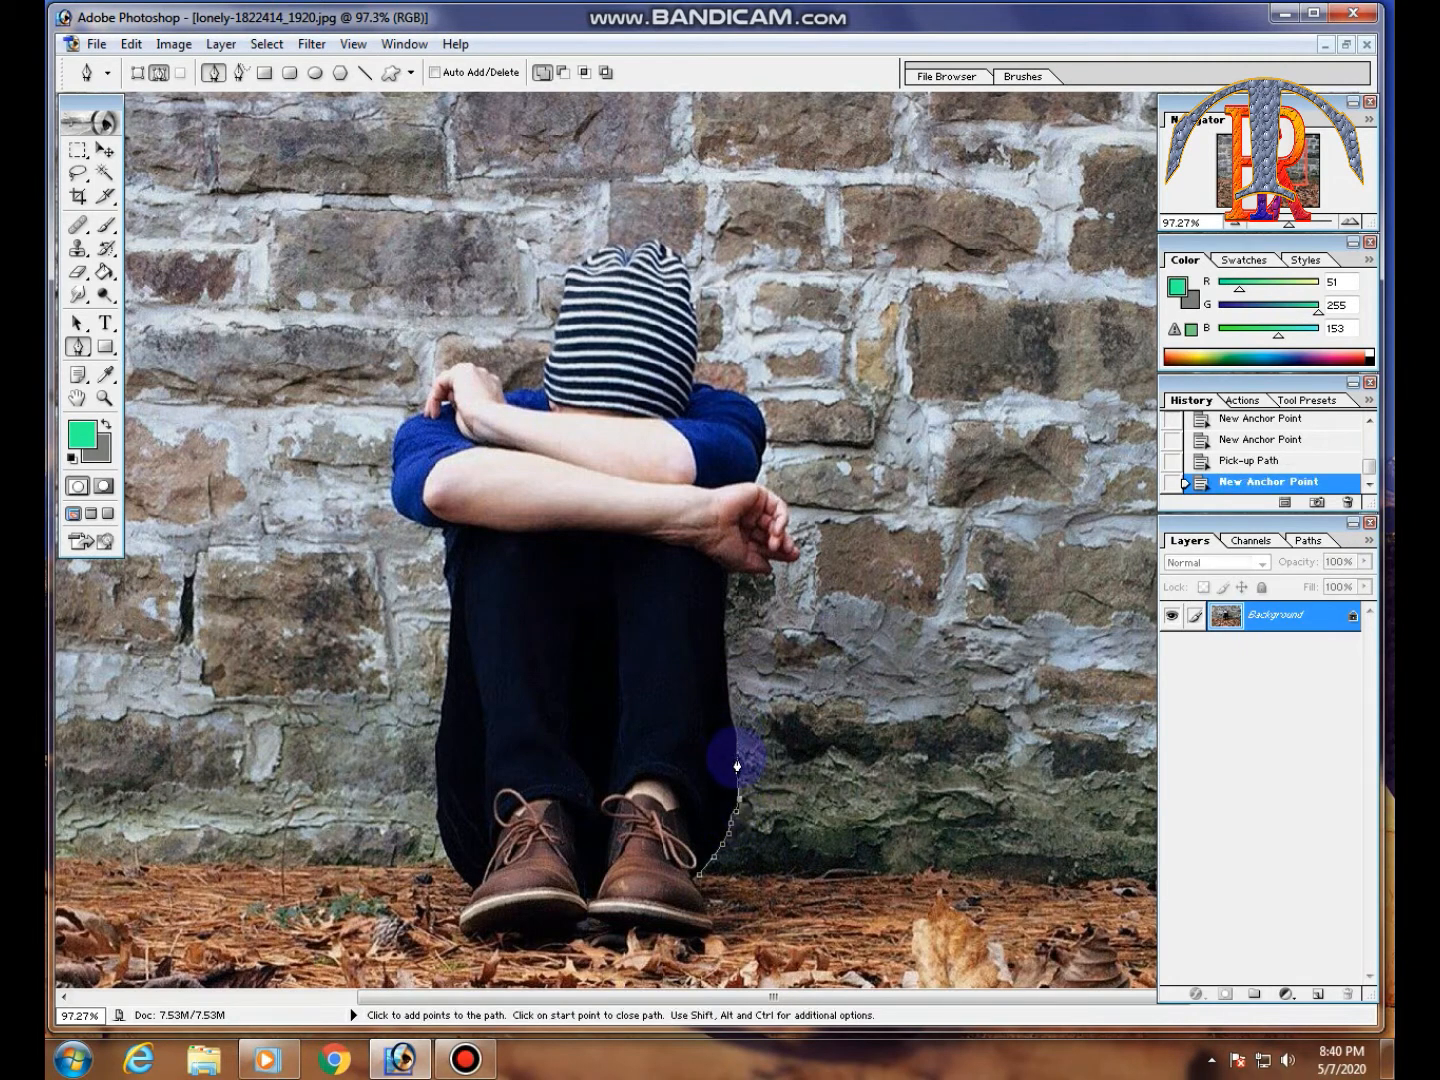
left_click(738, 755)
left_click(732, 723)
left_click(726, 683)
left_click(725, 640)
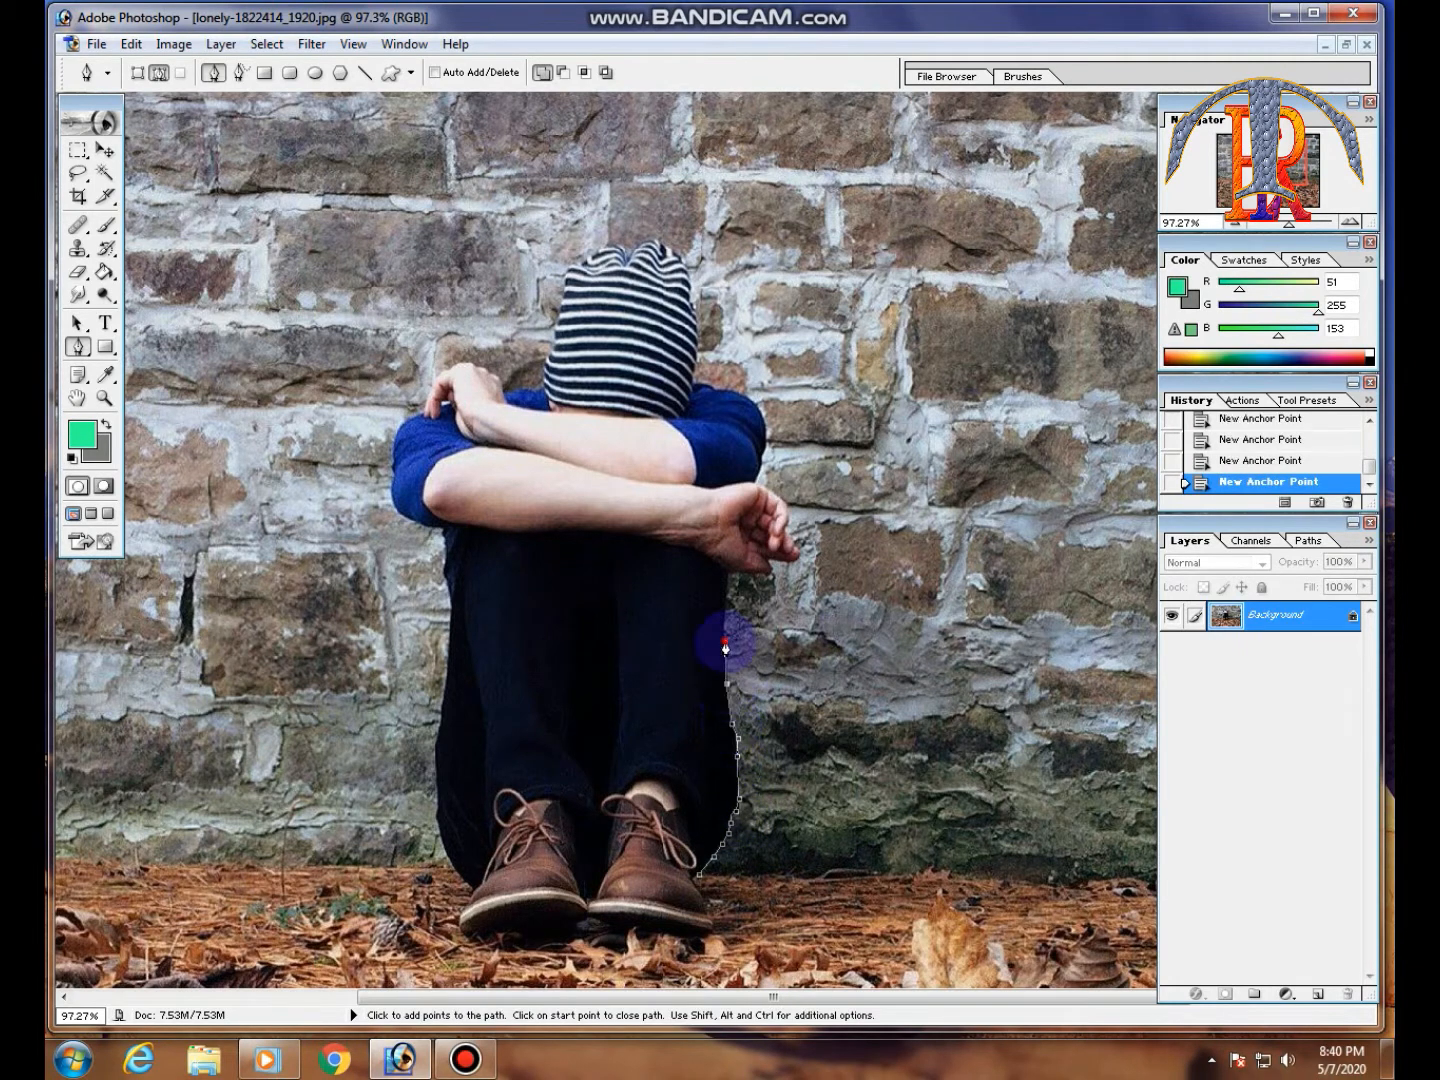
left_click(730, 588)
Trace the path around the fingertips of the hanging hand and curve it back along the hand's upper edge
left_click(765, 580)
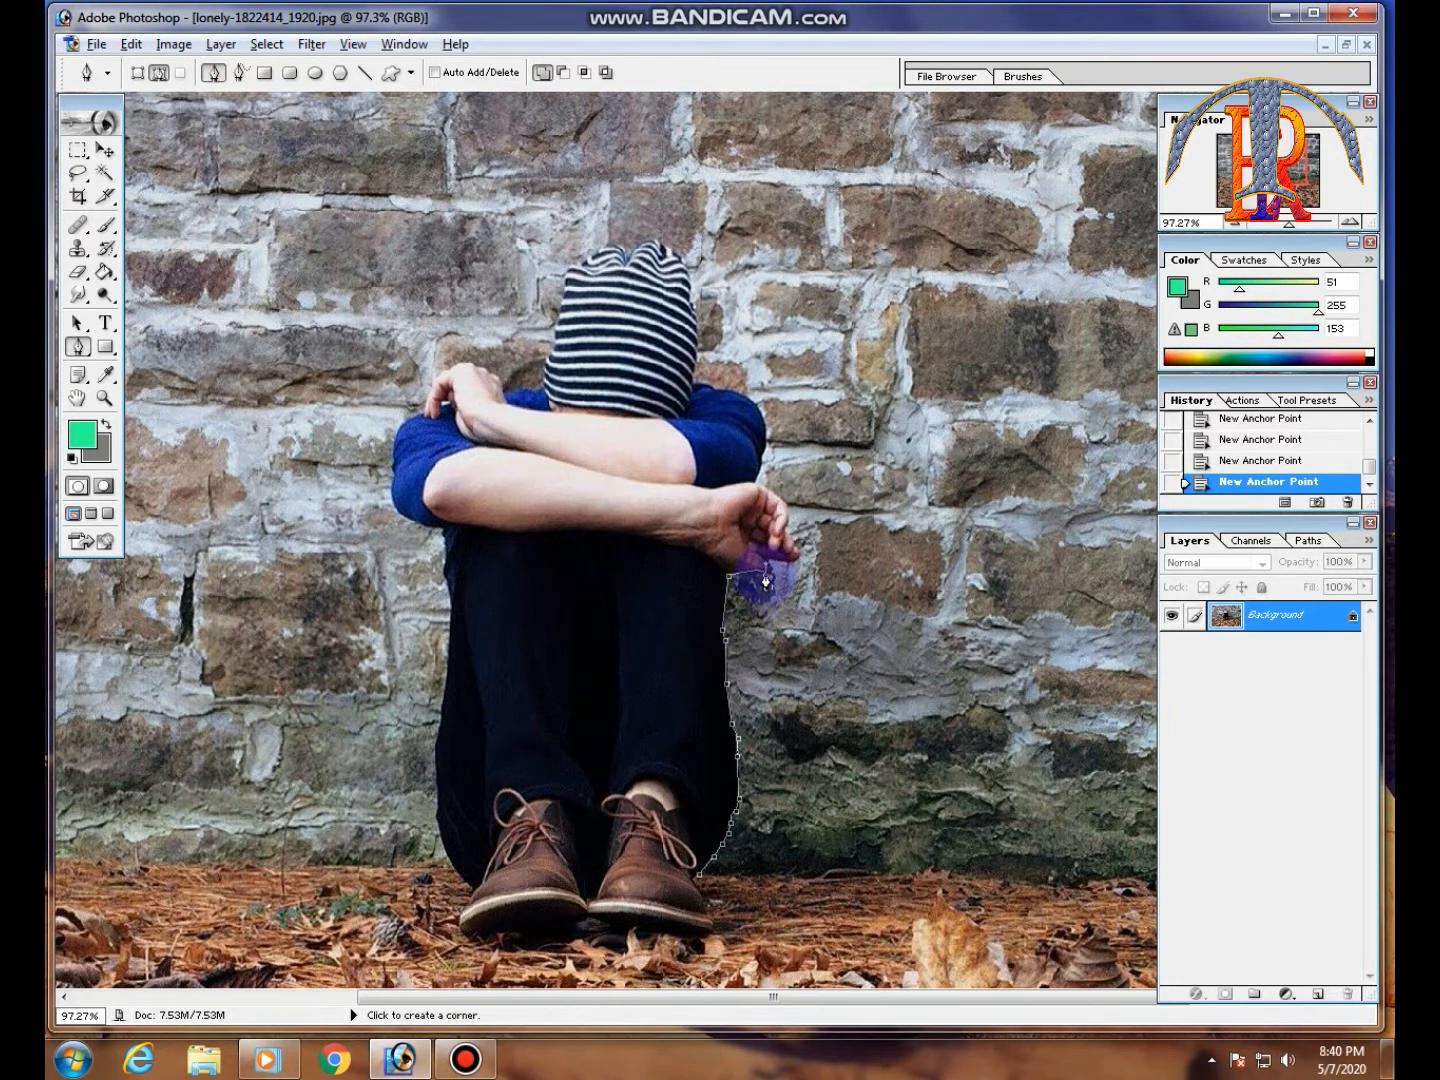
left_click(765, 579)
left_click(768, 570)
left_click(778, 572)
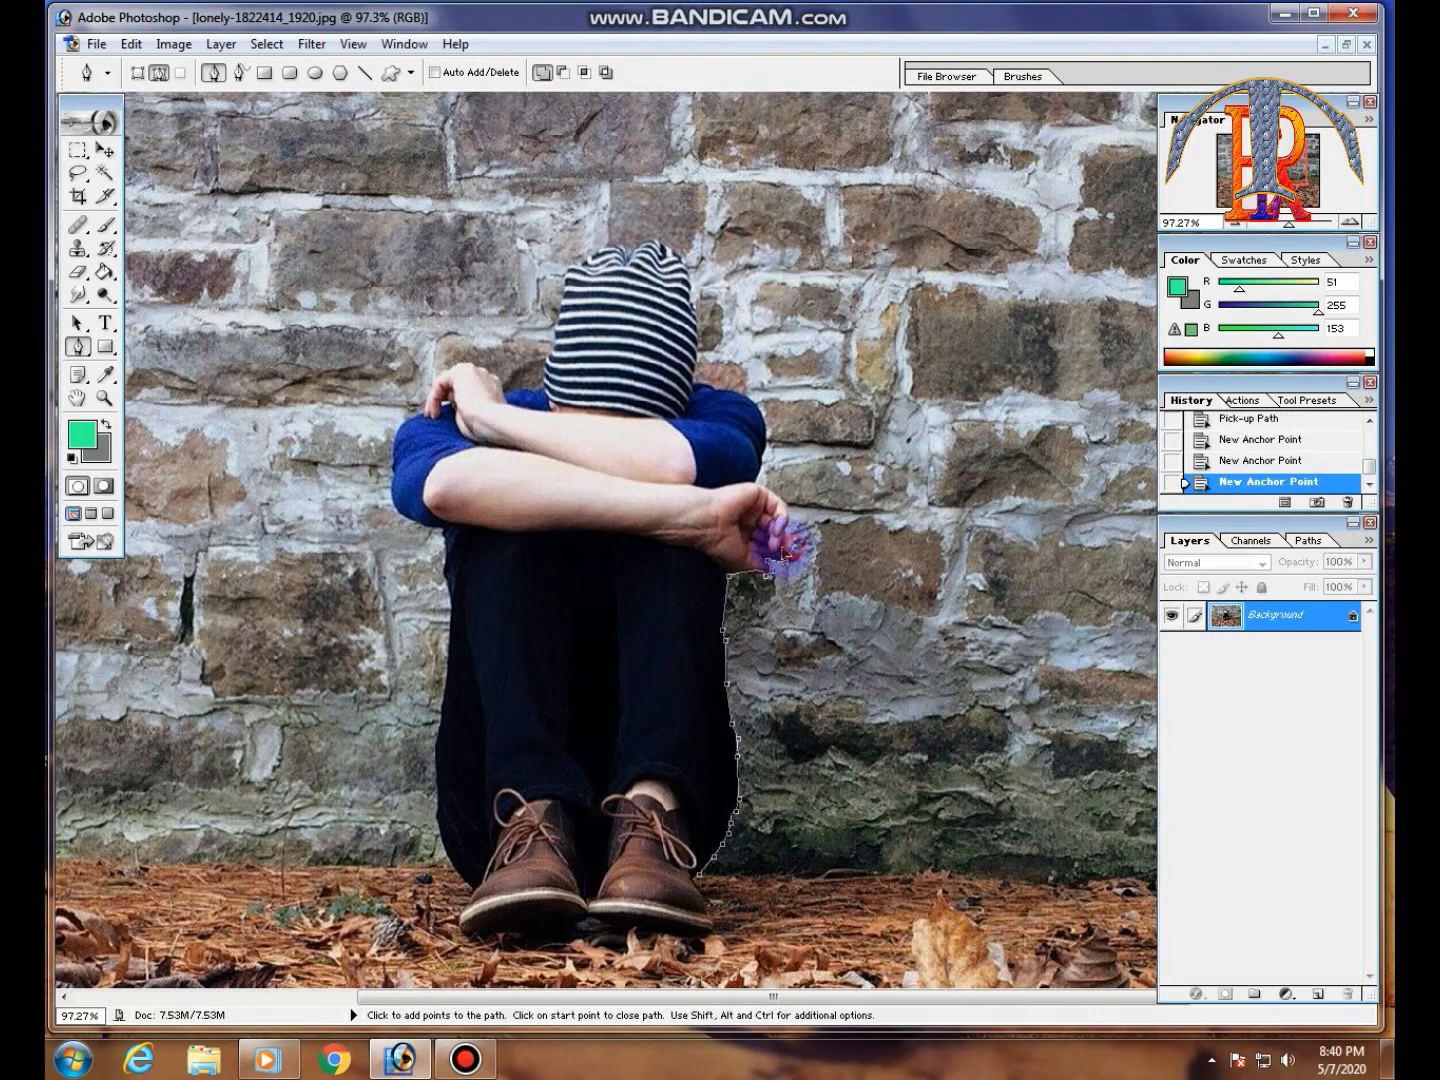
left_click_drag(771, 538, 721, 468)
left_click(797, 553, "alt")
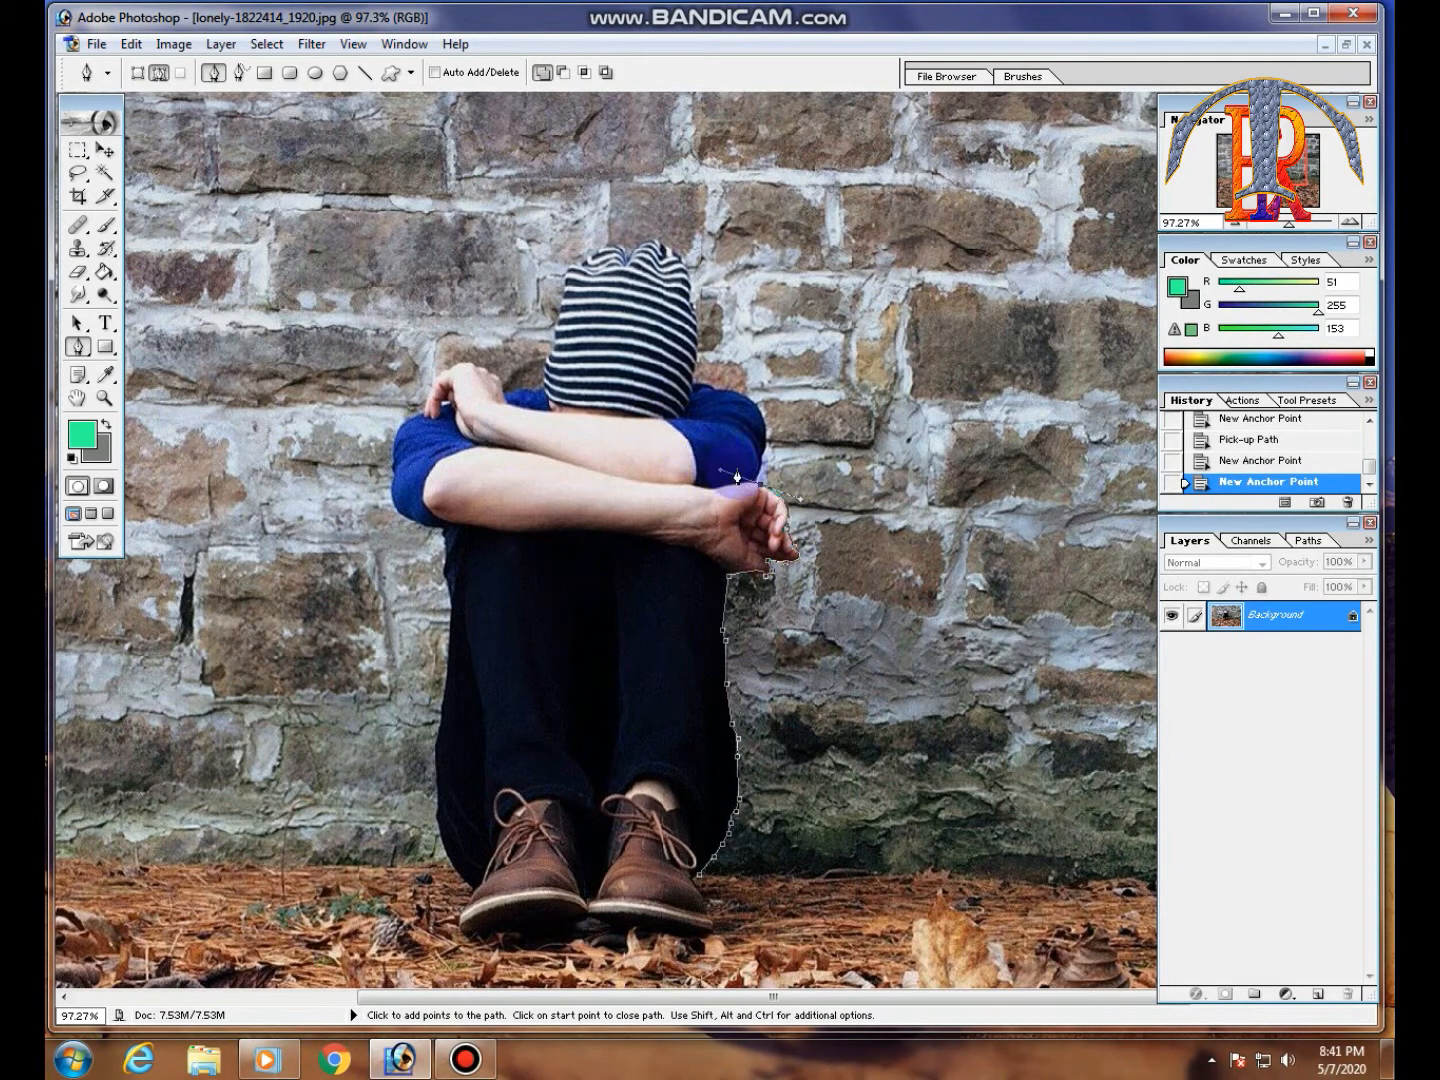
Trace the path up the blue sleeve and around the shoulder to the lower right edge of the striped hat
left_click(762, 489, "alt")
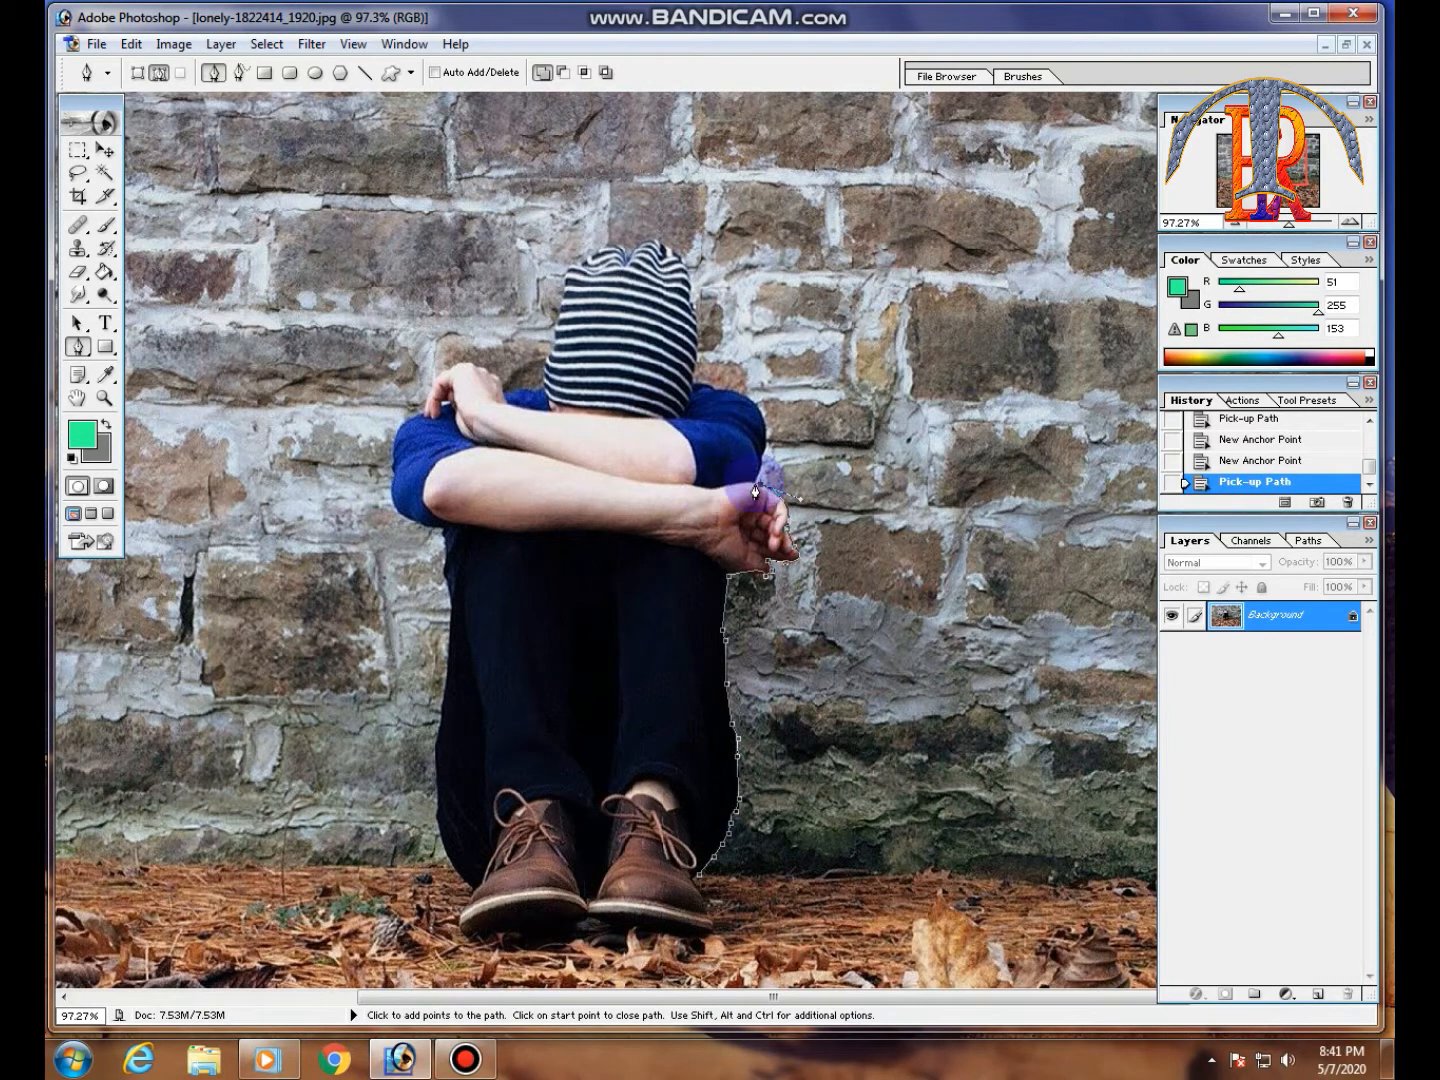
left_click(760, 478)
left_click(716, 398)
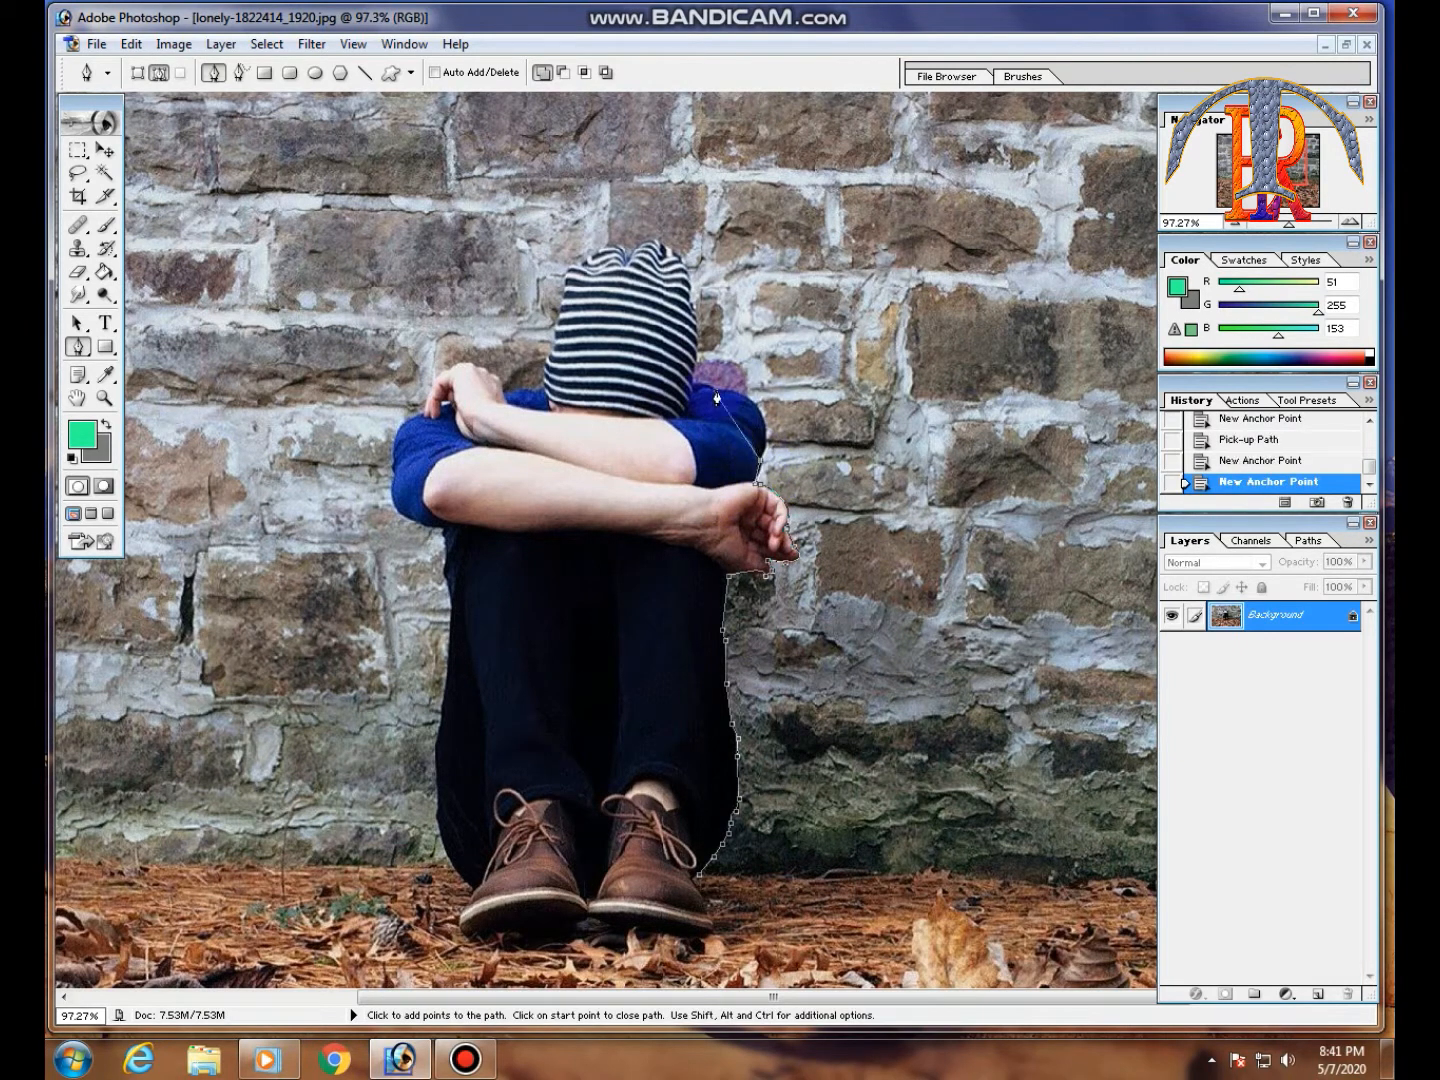
left_click_drag(716, 398, 645, 393)
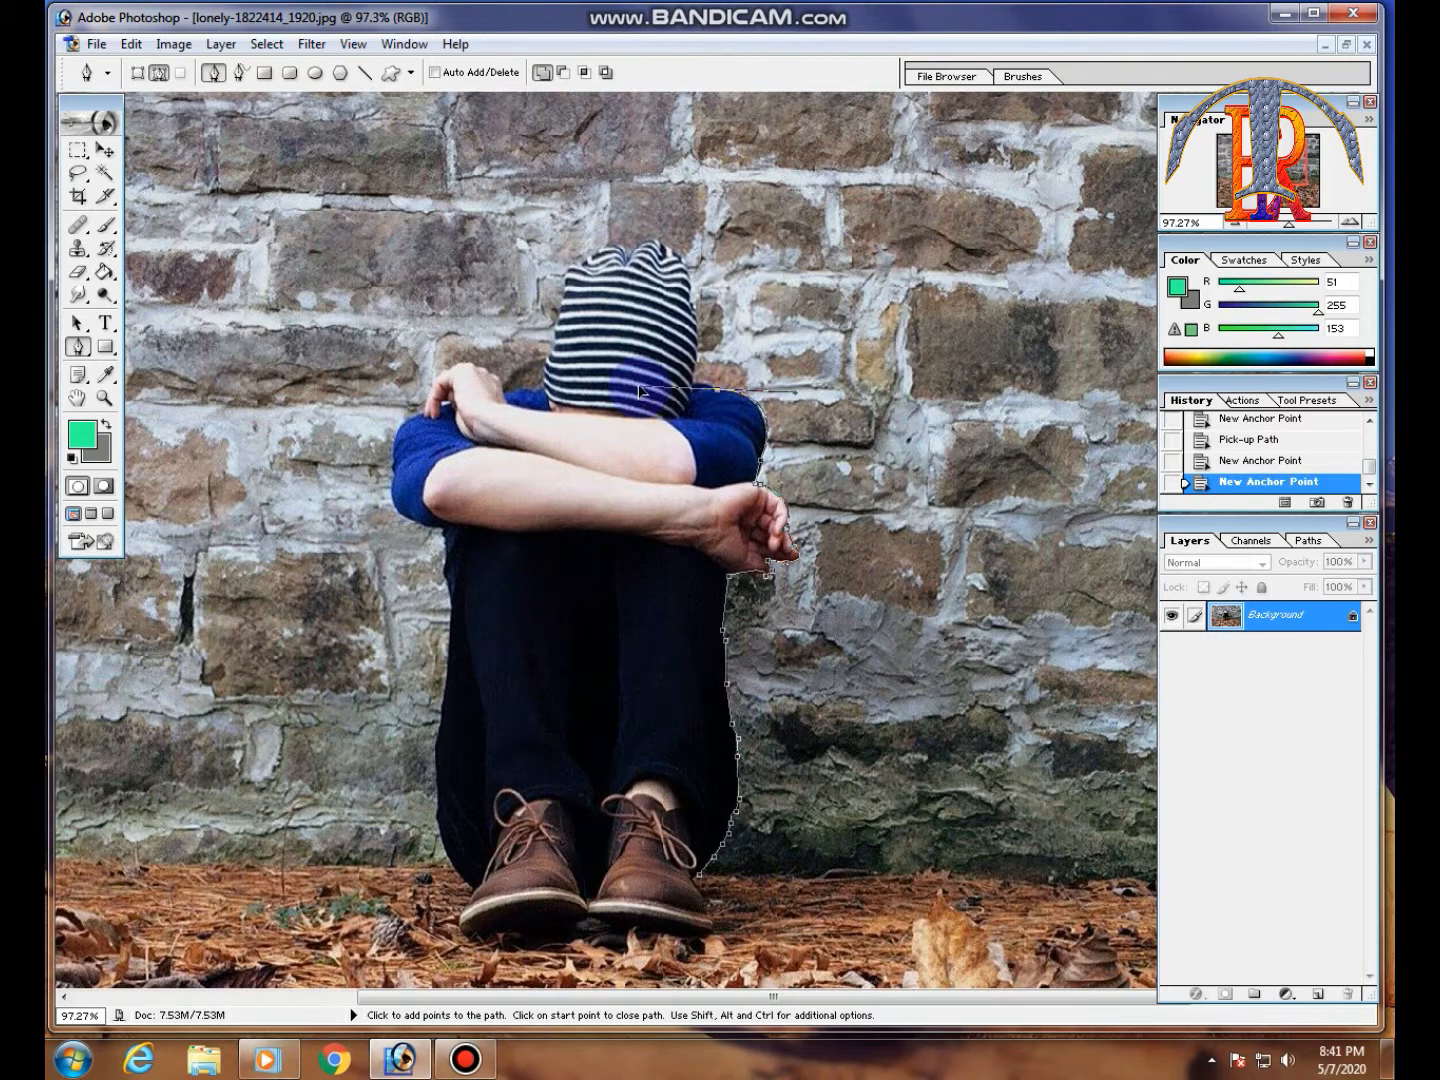
left_click(694, 392, "alt")
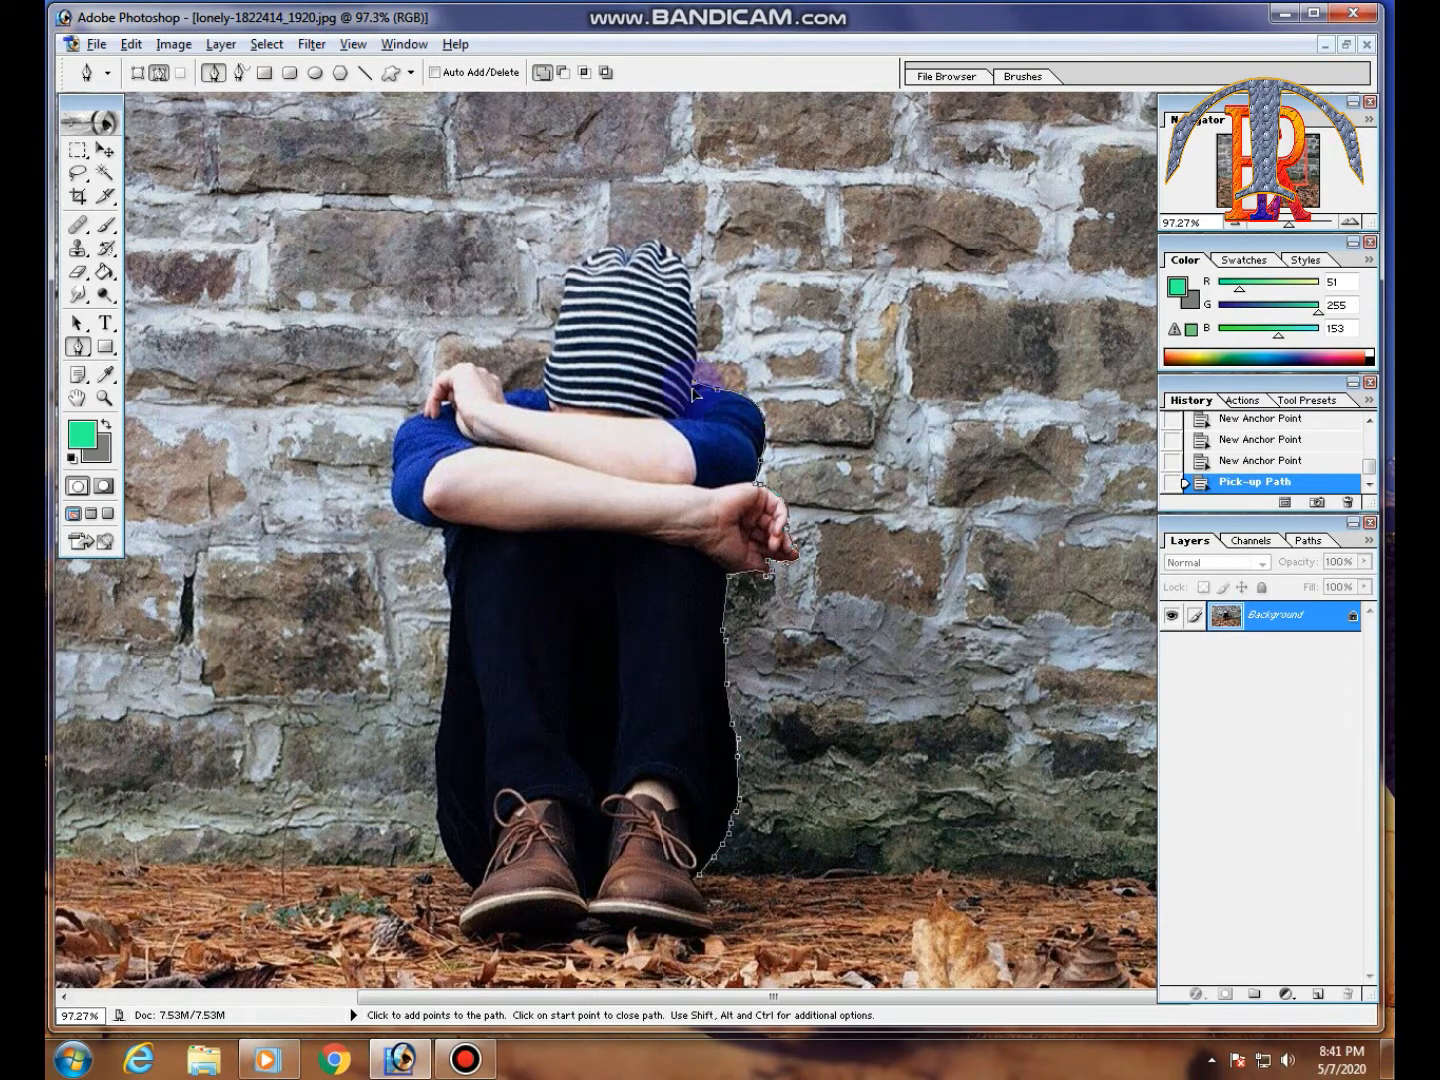
left_click_drag(687, 386, 697, 378)
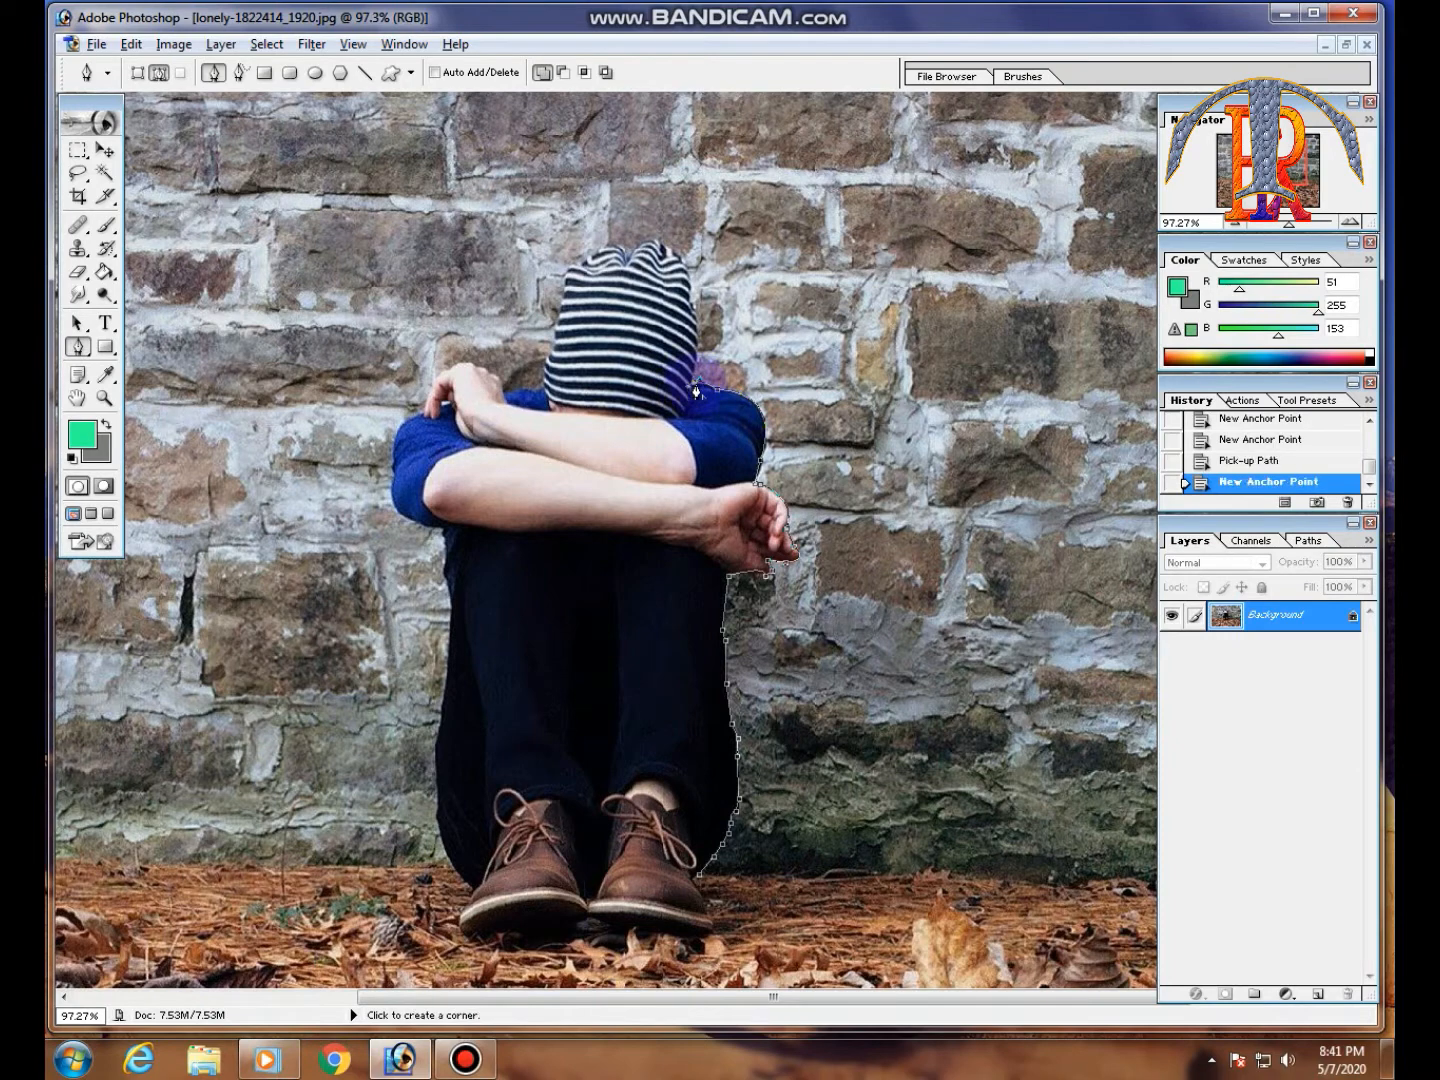
Continue the path up the right side of the striped hat with anchor points following its curve
left_click(697, 380, "alt")
left_click(697, 342)
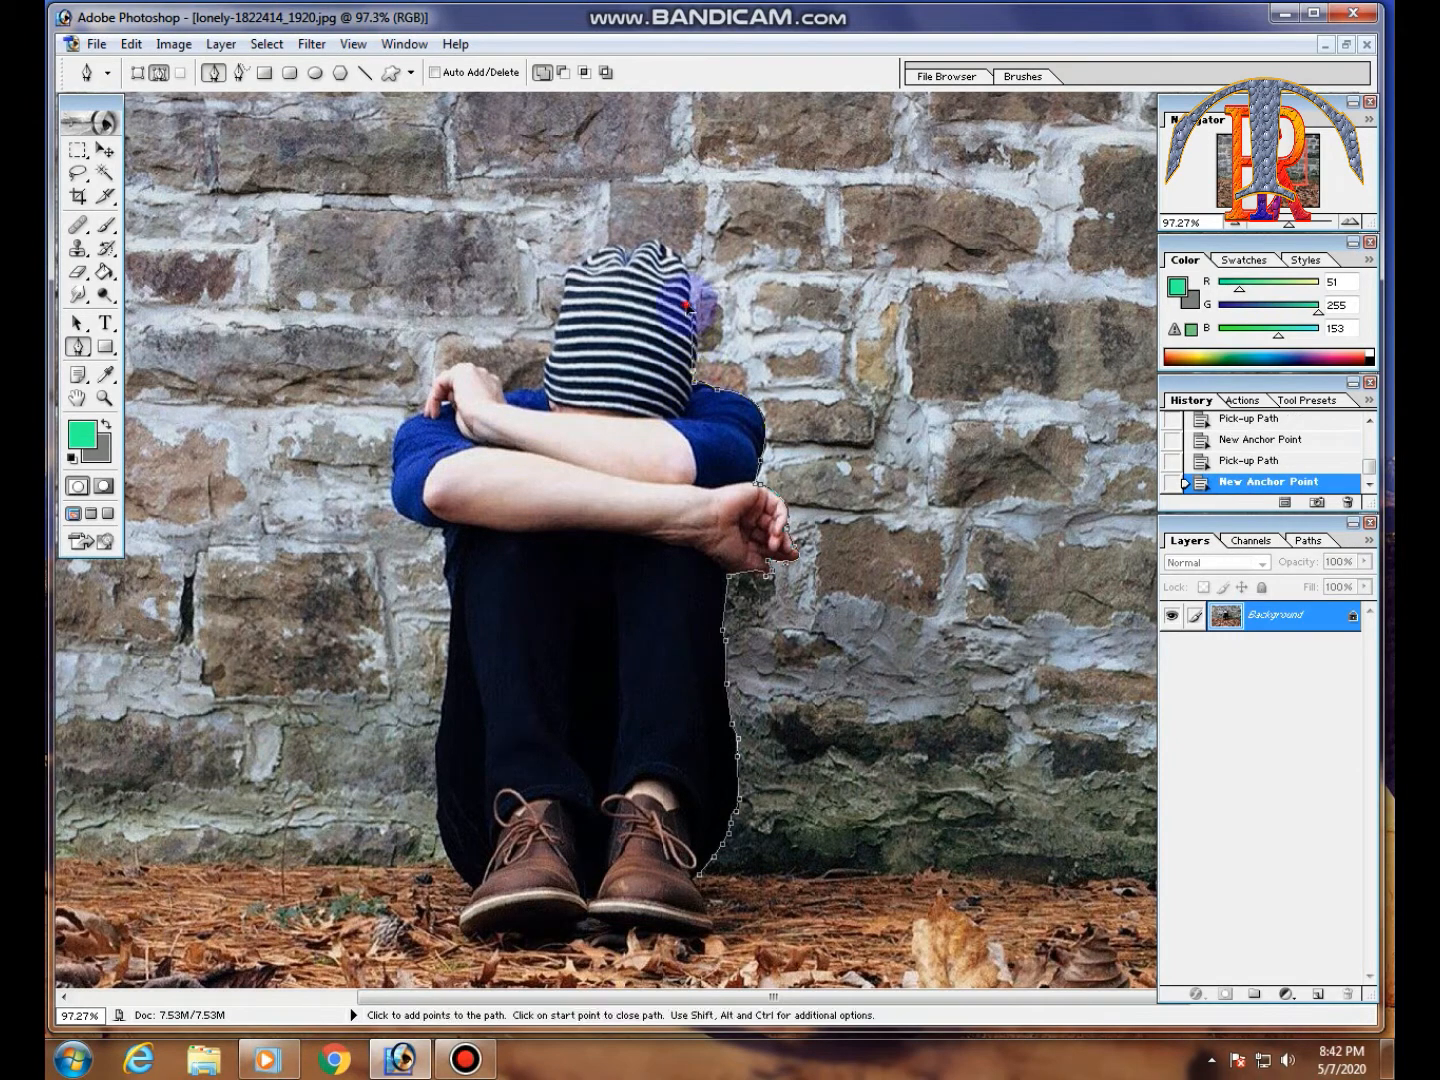
left_click_drag(676, 296, 688, 302)
left_click(688, 302, "alt")
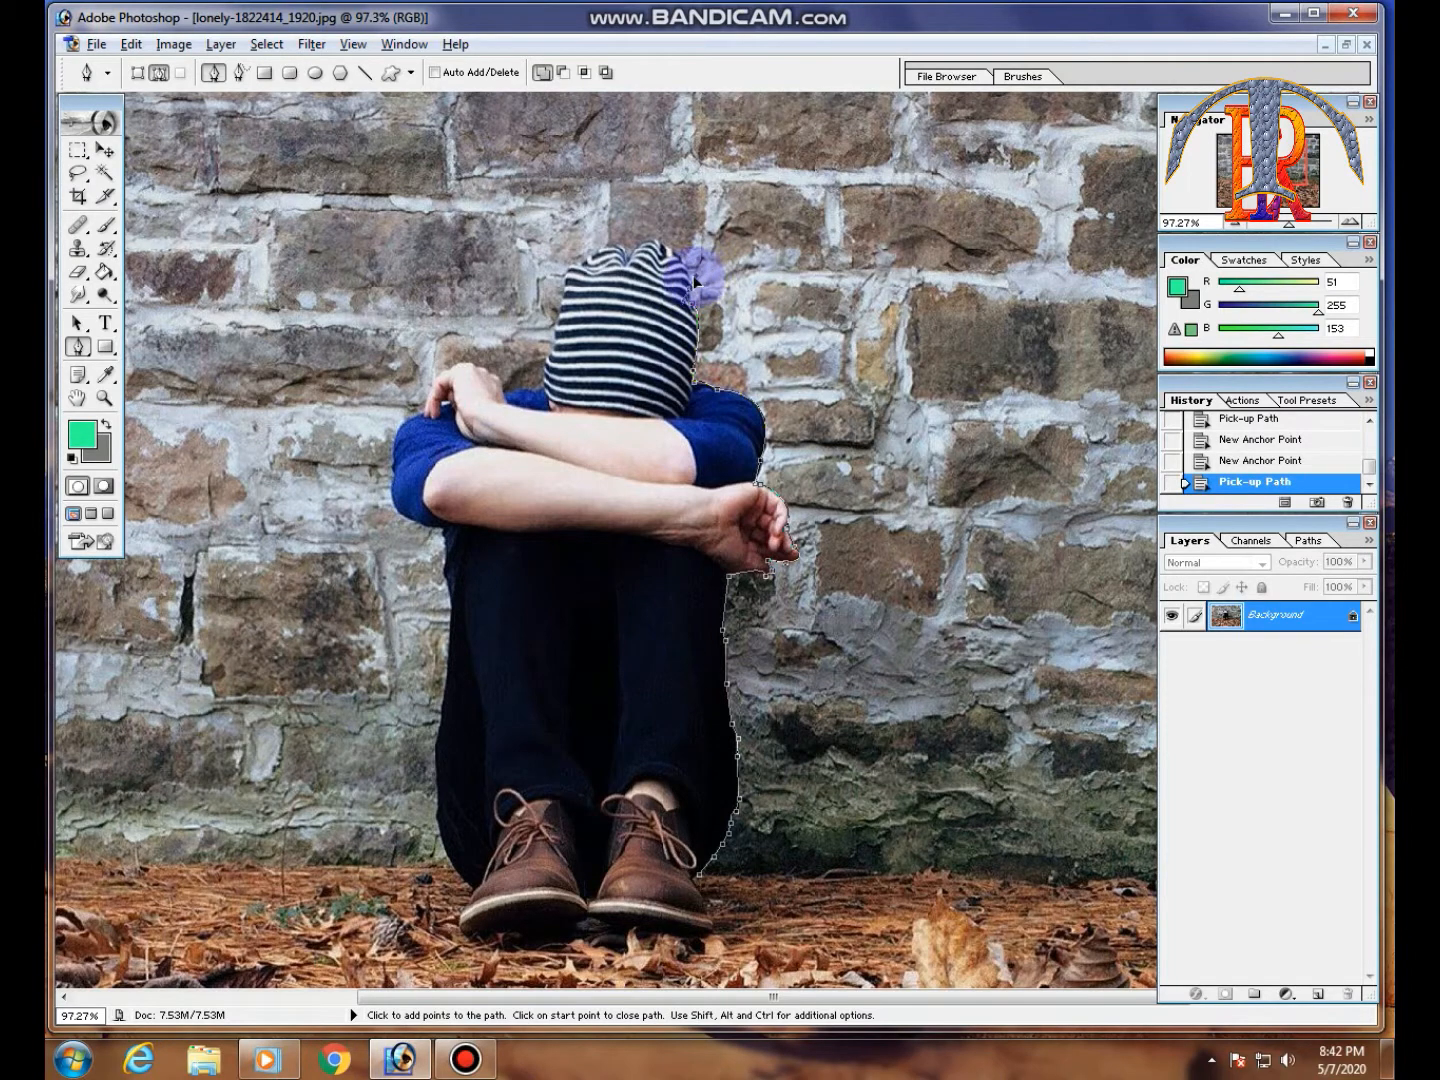
left_click_drag(695, 278, 696, 278)
left_click(690, 291, "alt")
left_click(686, 272)
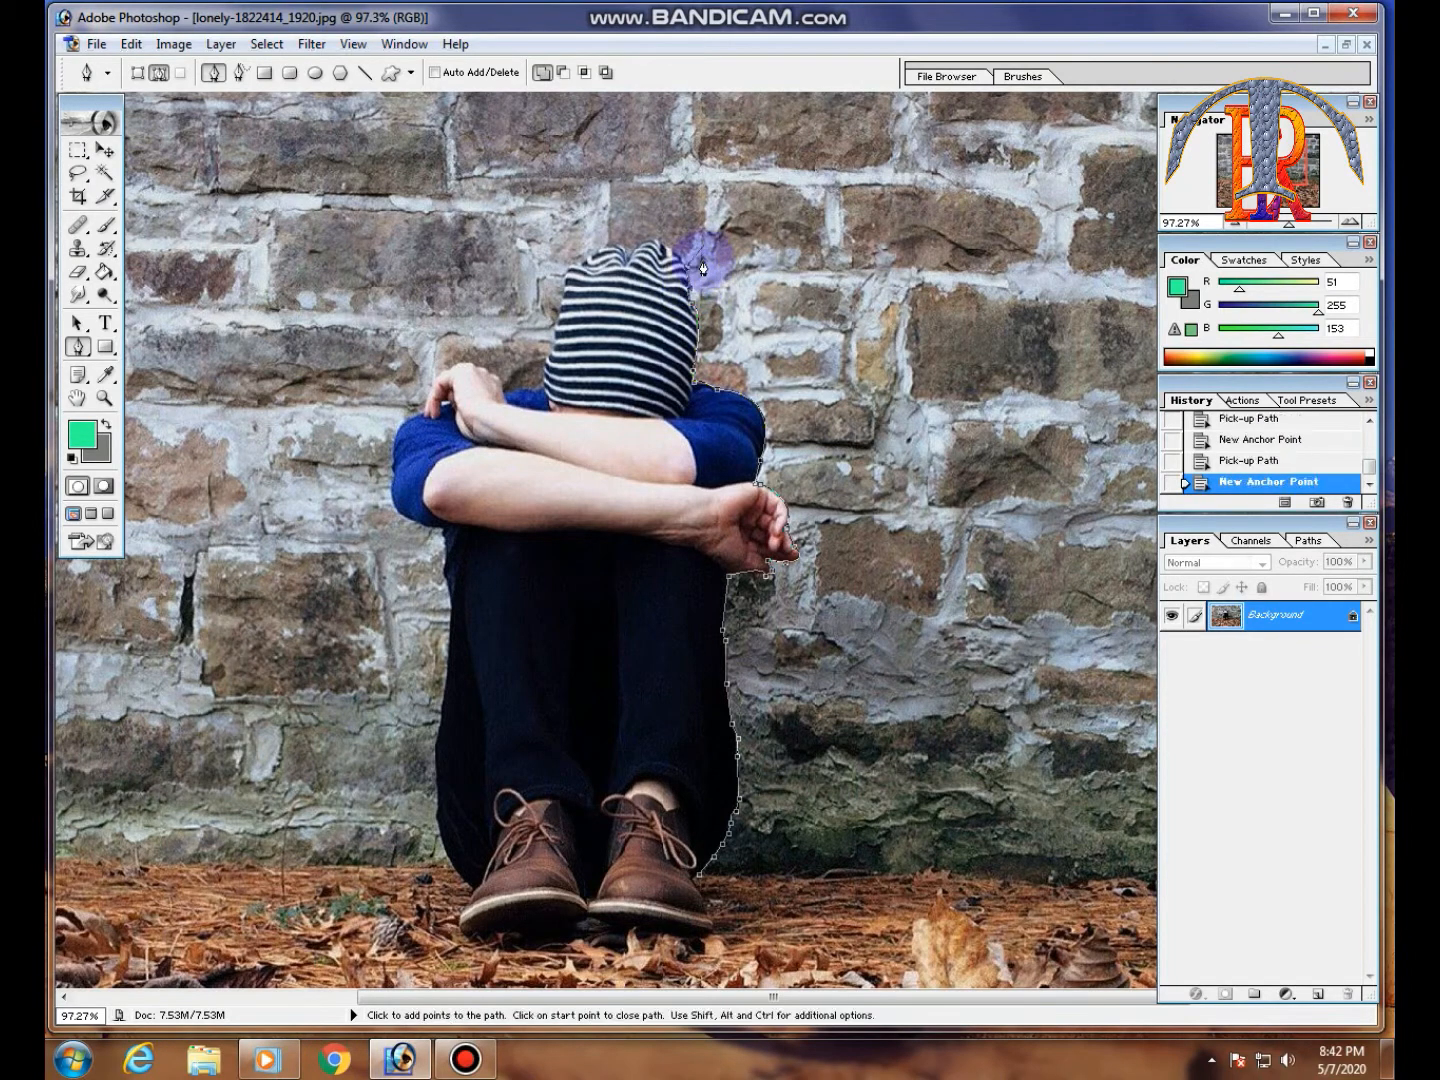
Place closely spaced anchor points across the folded top of the striped hat
left_click(678, 254)
left_click(665, 243)
left_click(656, 238)
left_click(640, 242)
left_click(630, 256)
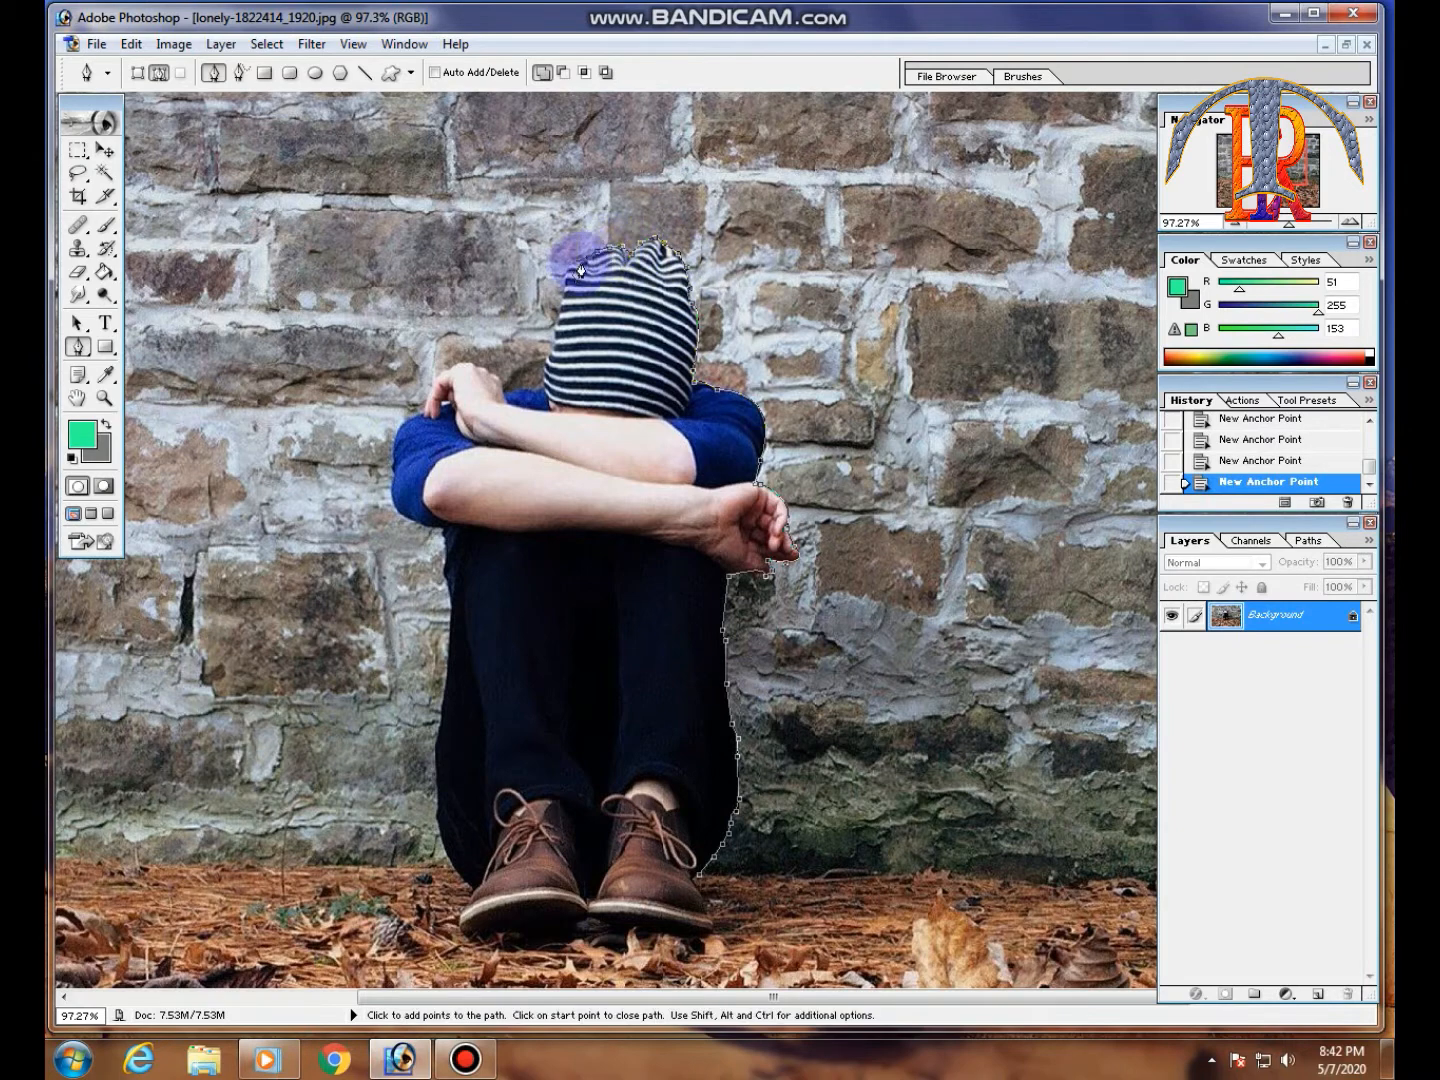
Continue the path down the left side of the hat and along the blue shoulder to the raised hand
left_click(562, 293)
left_click(560, 311)
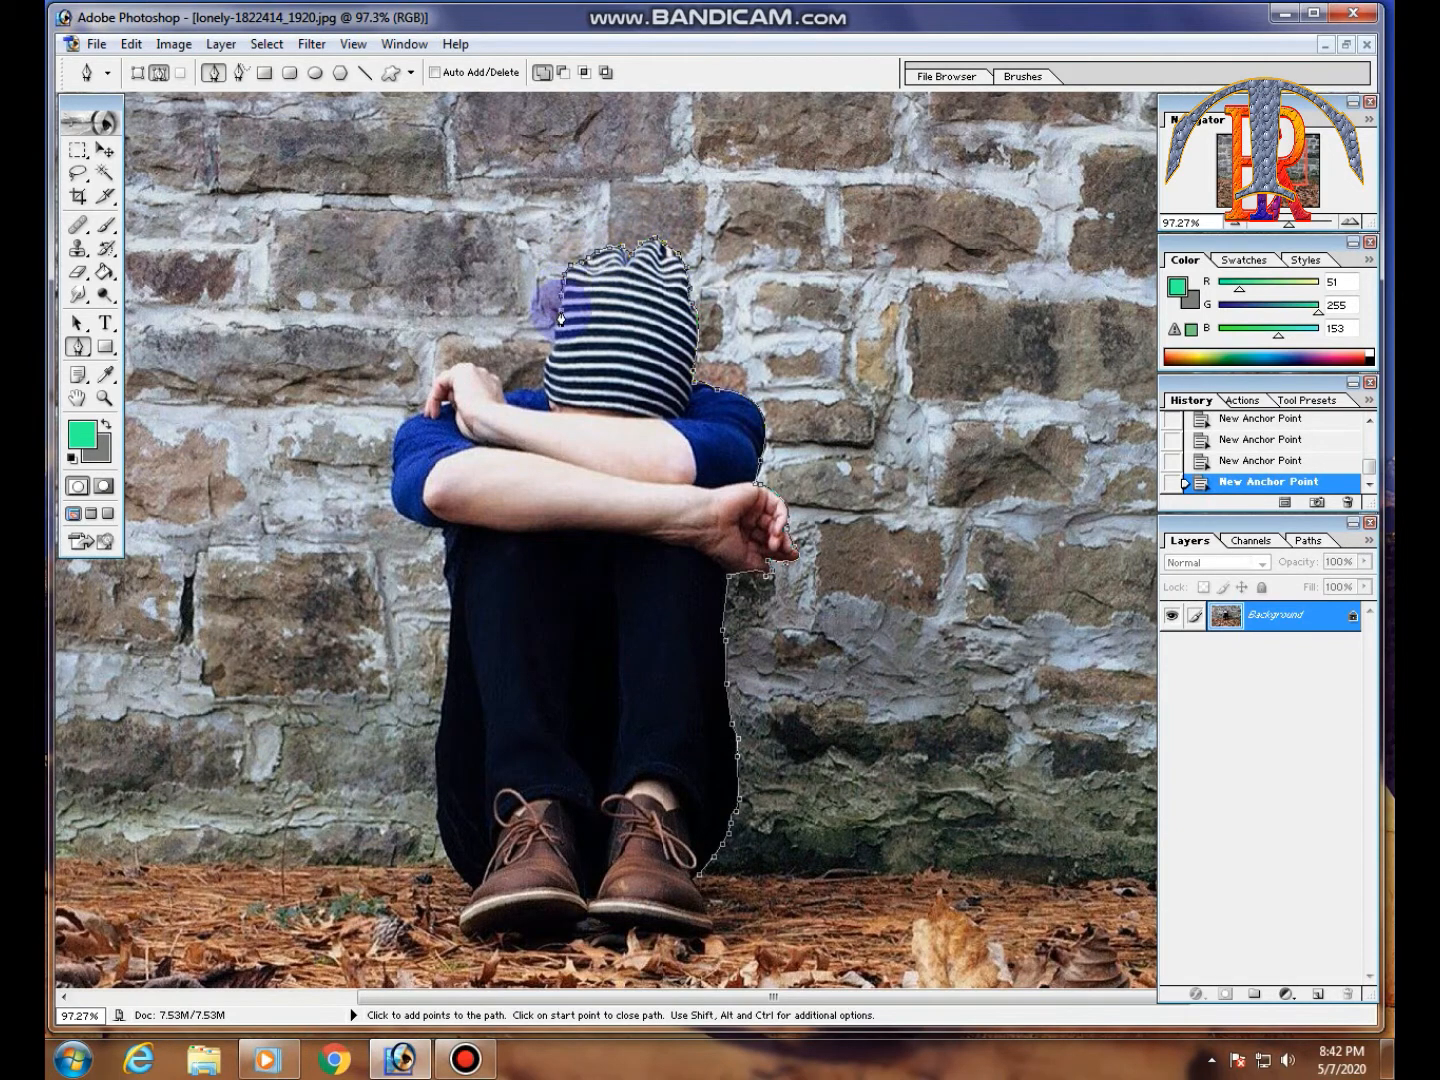
left_click(554, 331)
left_click(547, 380)
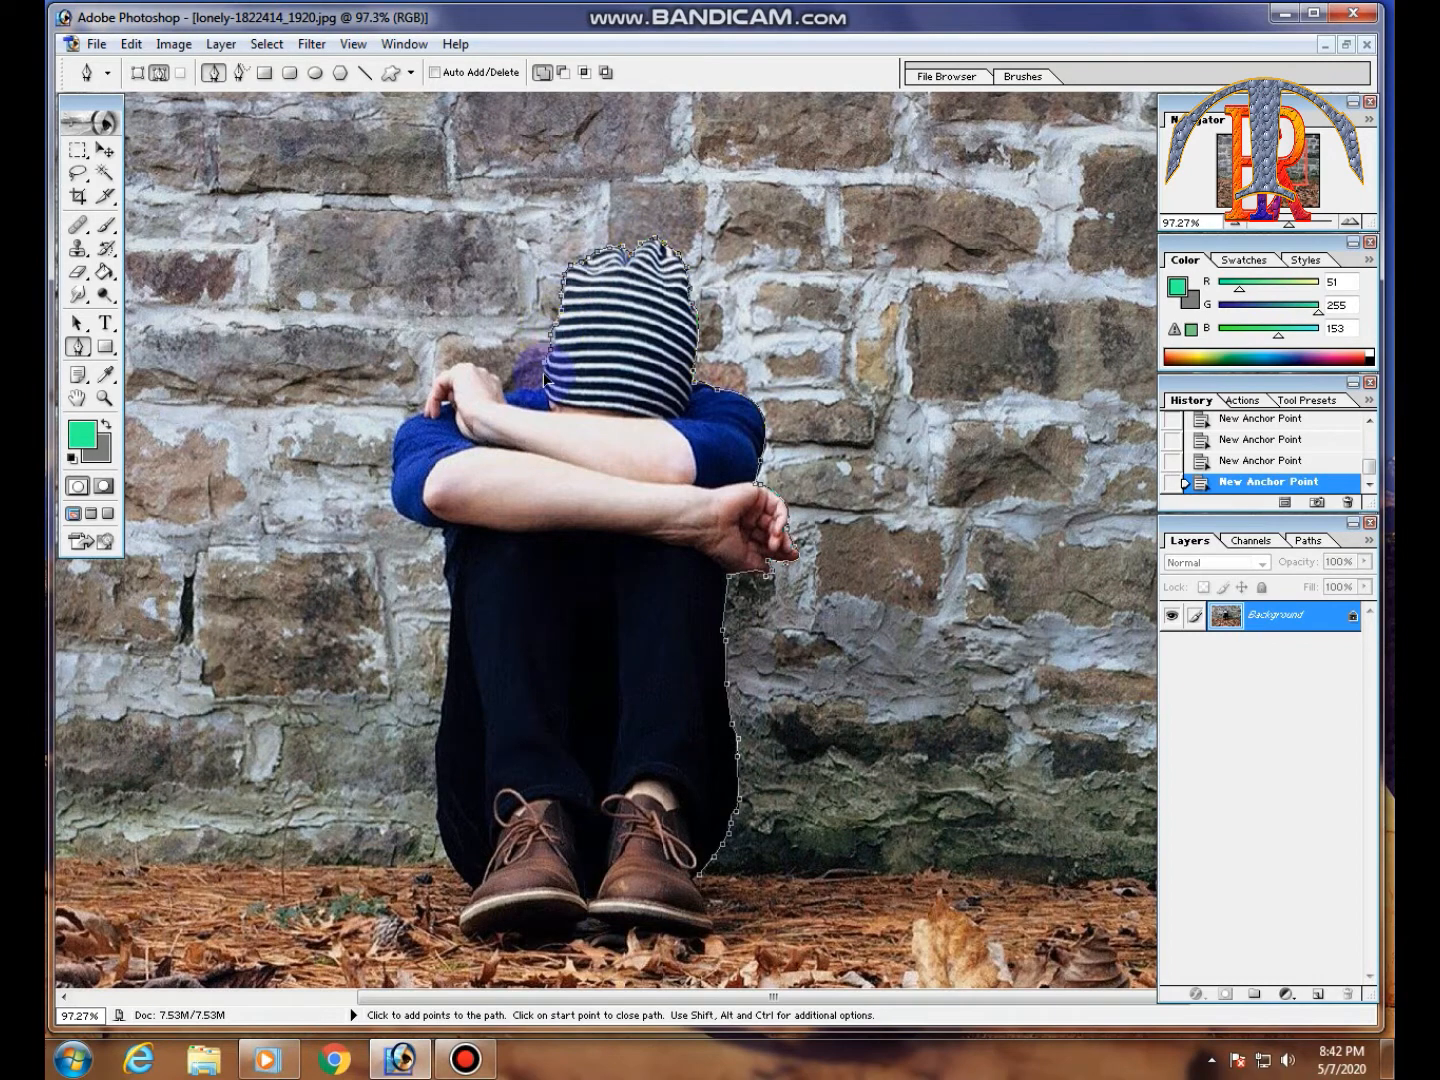
left_click(499, 386)
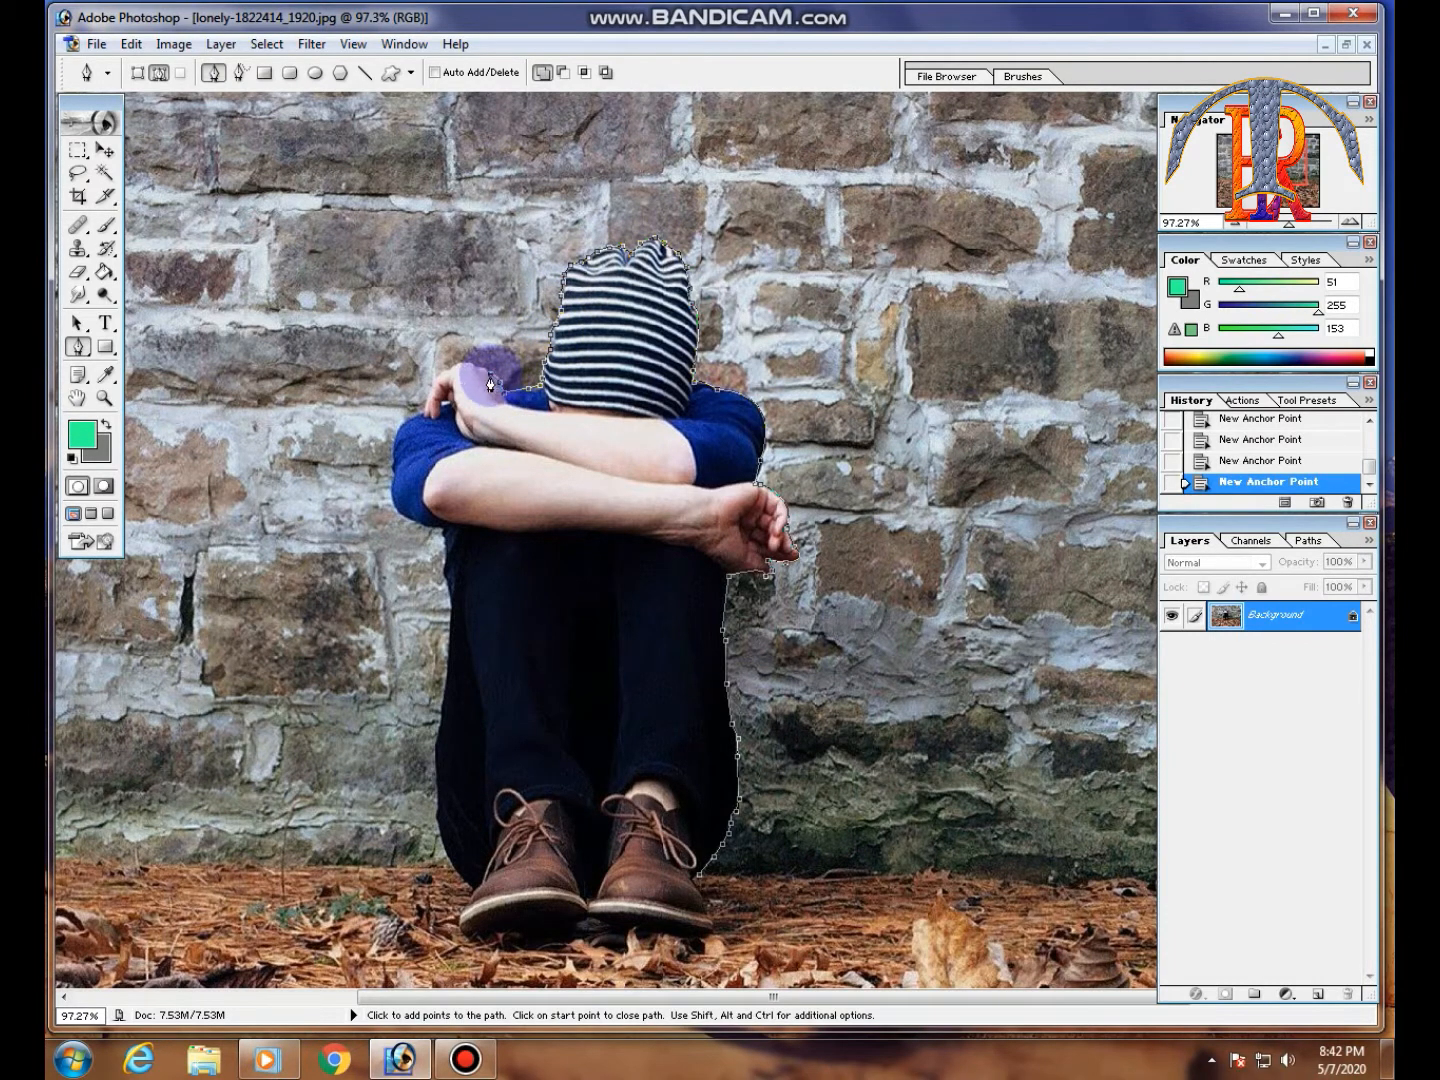
Trace the path over the knuckles and fingers of the raised hand
left_click(474, 377)
left_click(472, 377)
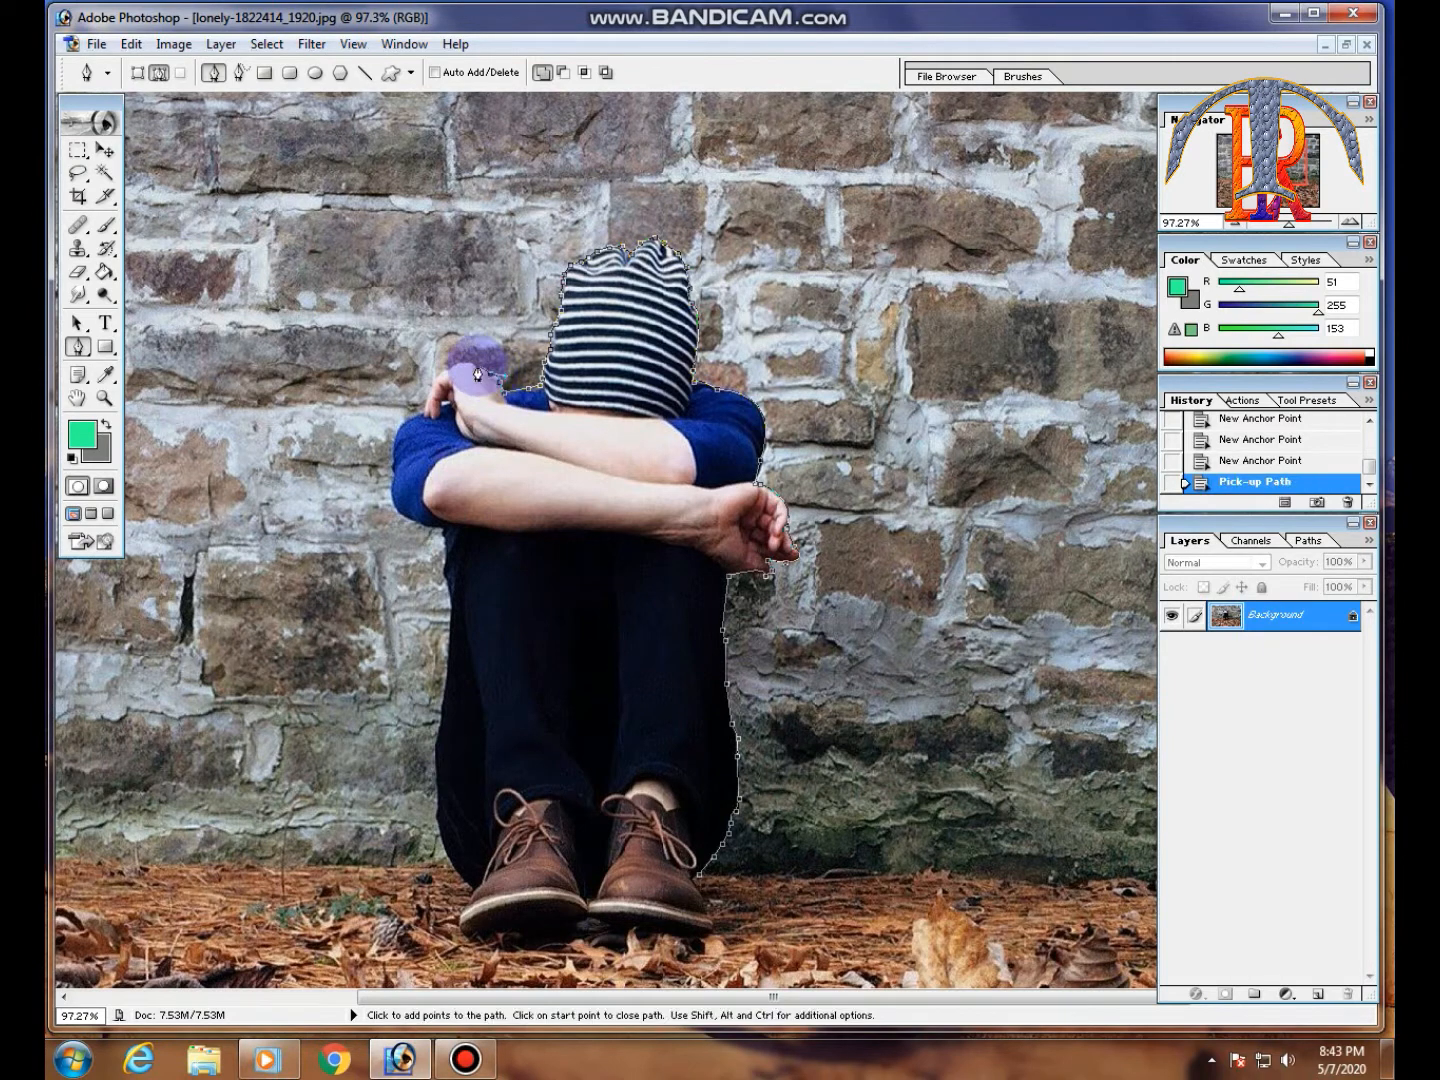
left_click(442, 368)
left_click(442, 368)
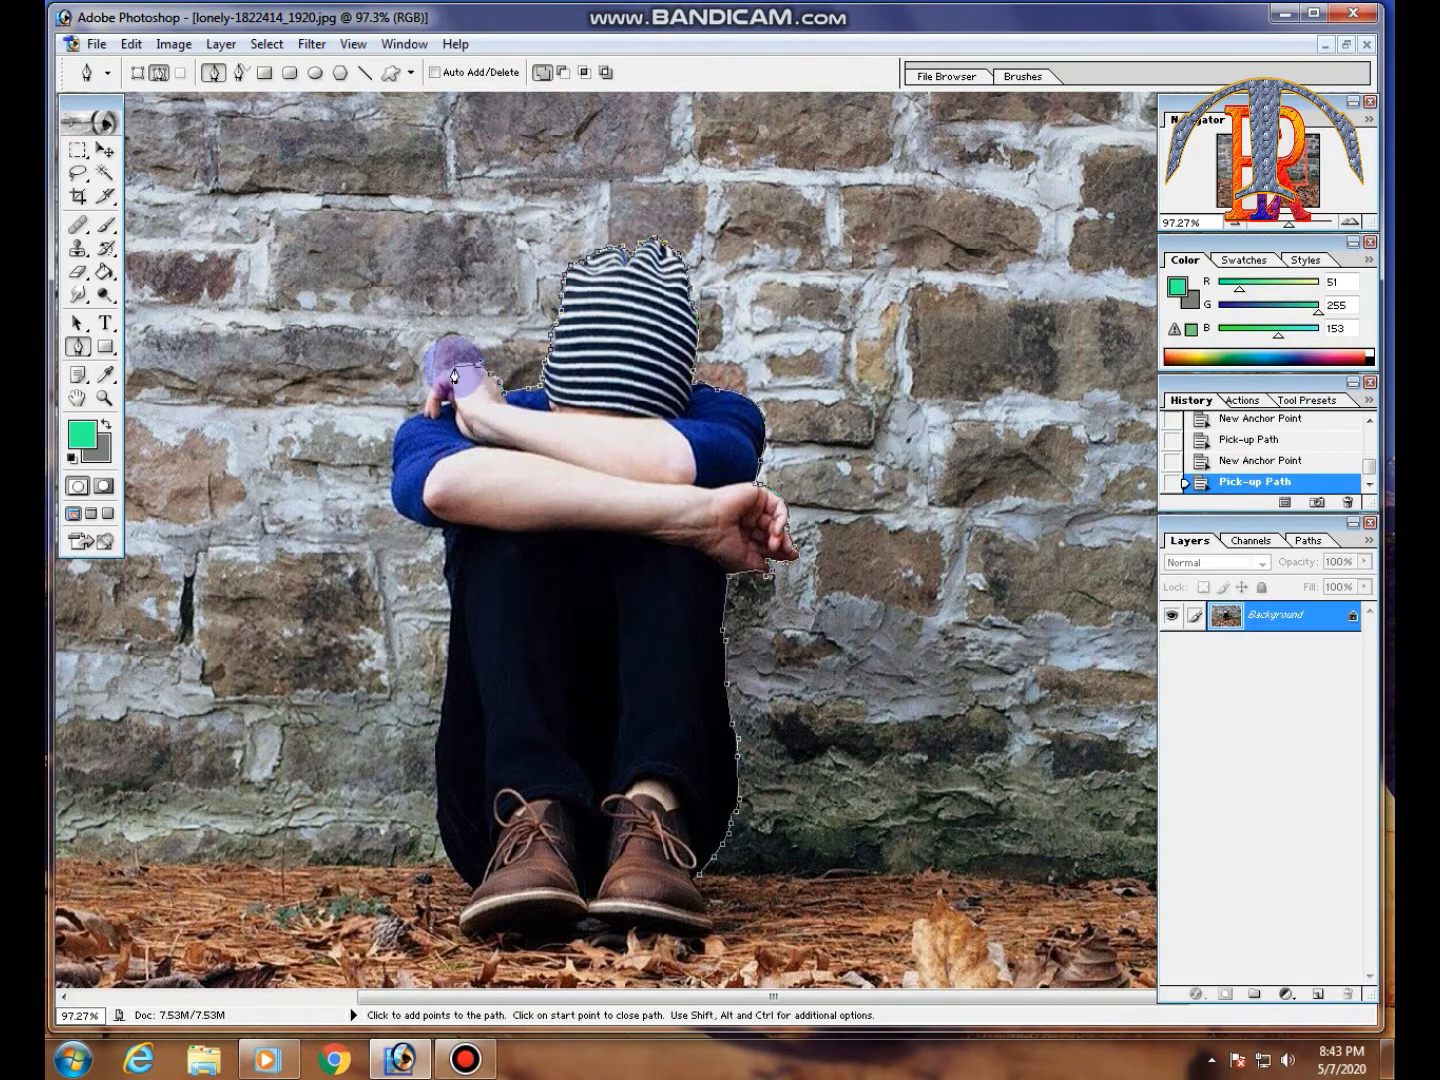
left_click_drag(443, 400, 472, 523)
left_click(439, 376, "alt")
Trace the path around the left blue sleeve and under the elbow to the top of the trousers
left_click(425, 410, "alt")
left_click(392, 450, "alt")
left_click(391, 487)
left_click(391, 507)
left_click(442, 528, "alt")
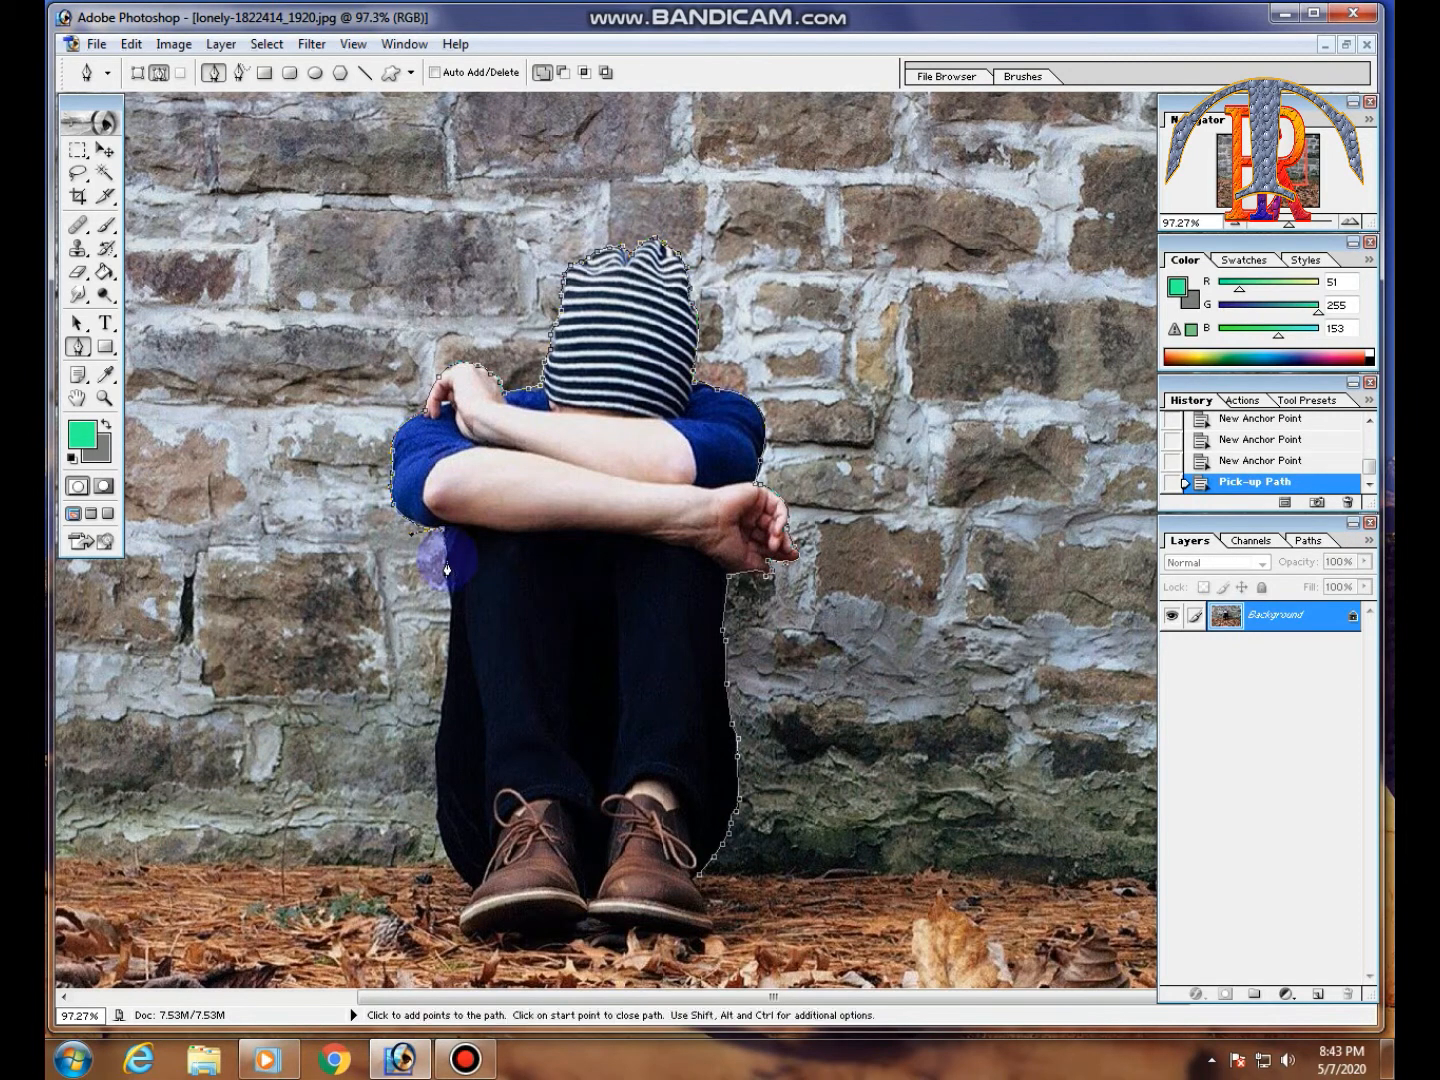
Continue the path down the left edge of the trousers and around their lower curve to the left shoe
left_click(444, 568)
left_click(449, 624)
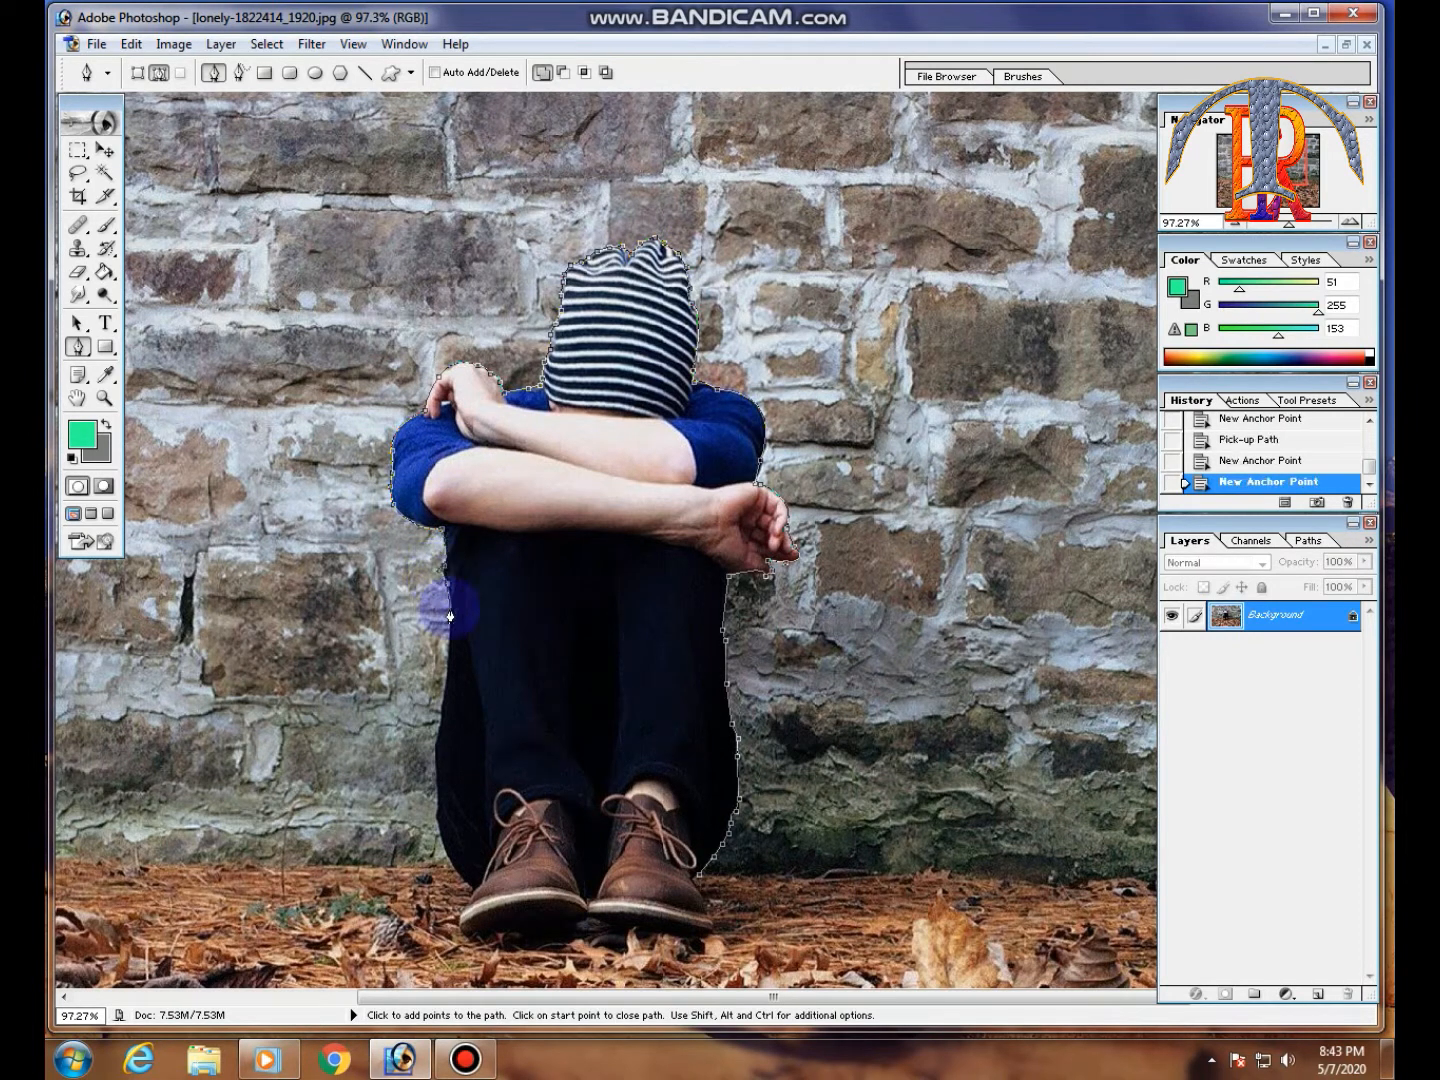
left_click(448, 645)
left_click(441, 686)
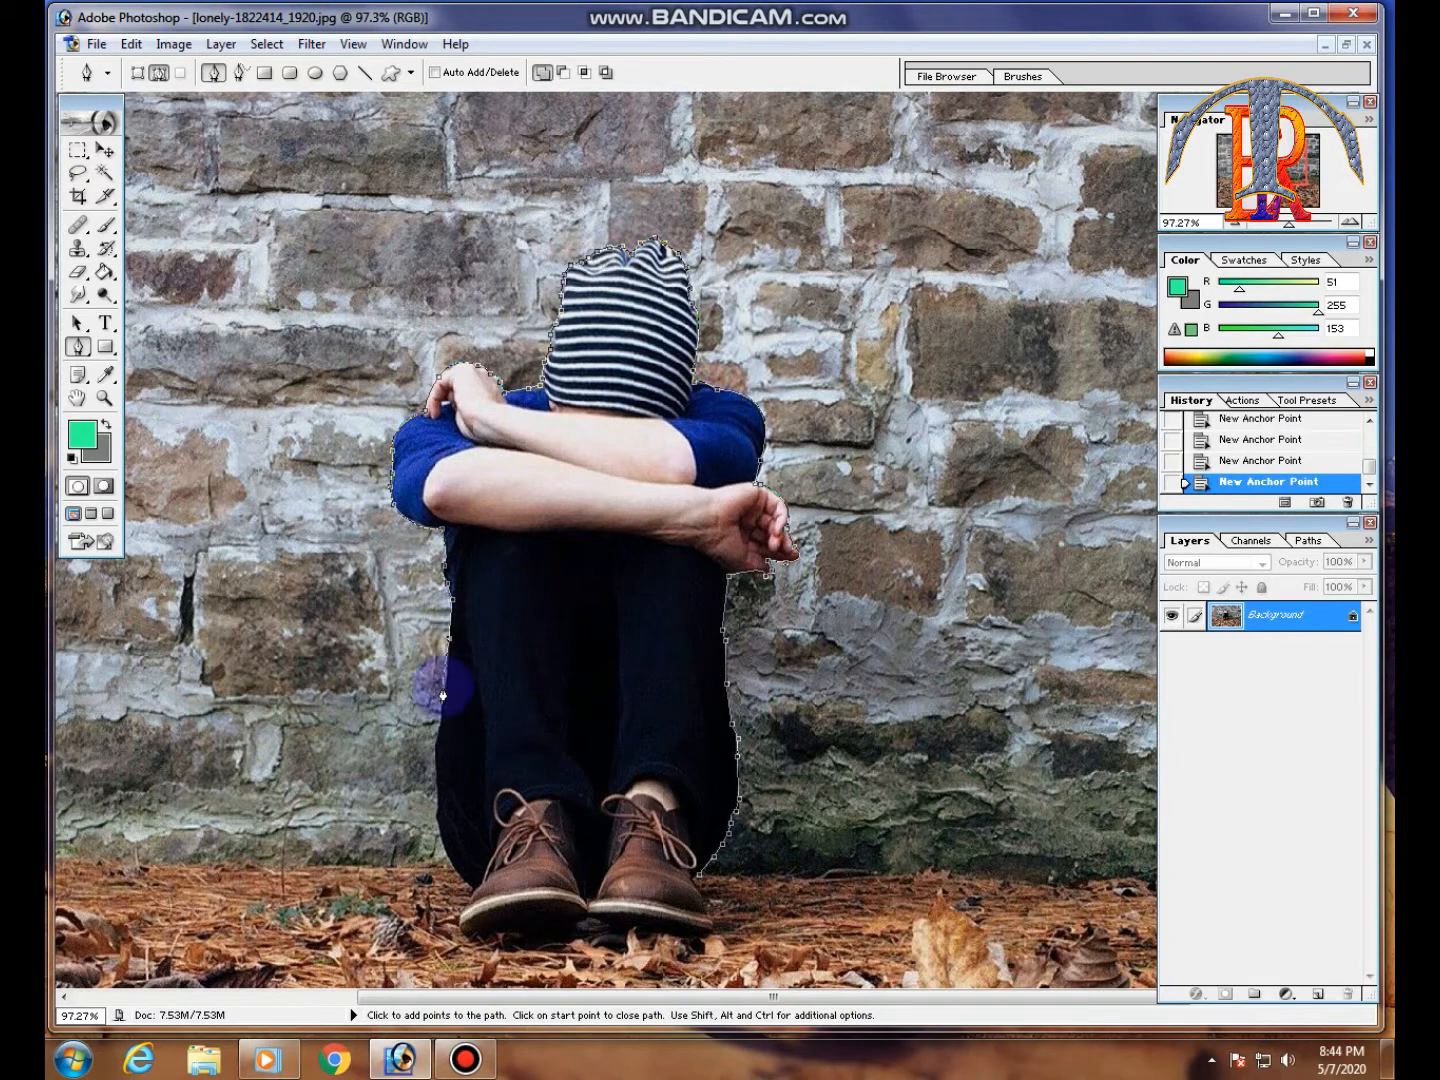
left_click(435, 749)
left_click(435, 822)
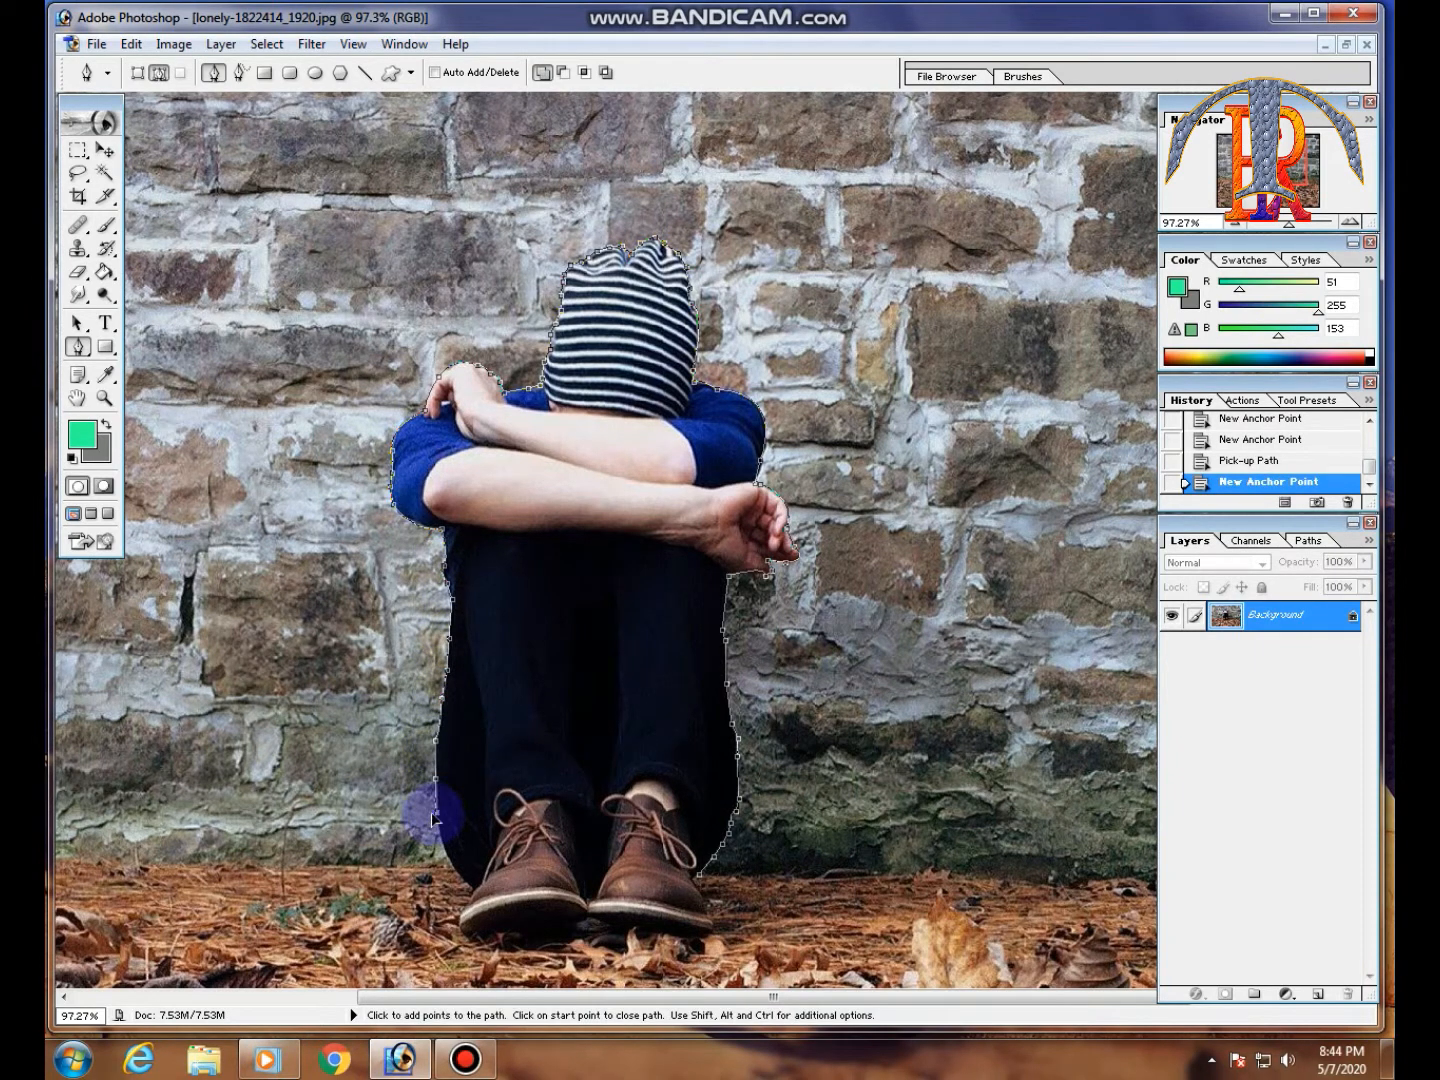
left_click(436, 813)
left_click_drag(471, 887, 502, 908)
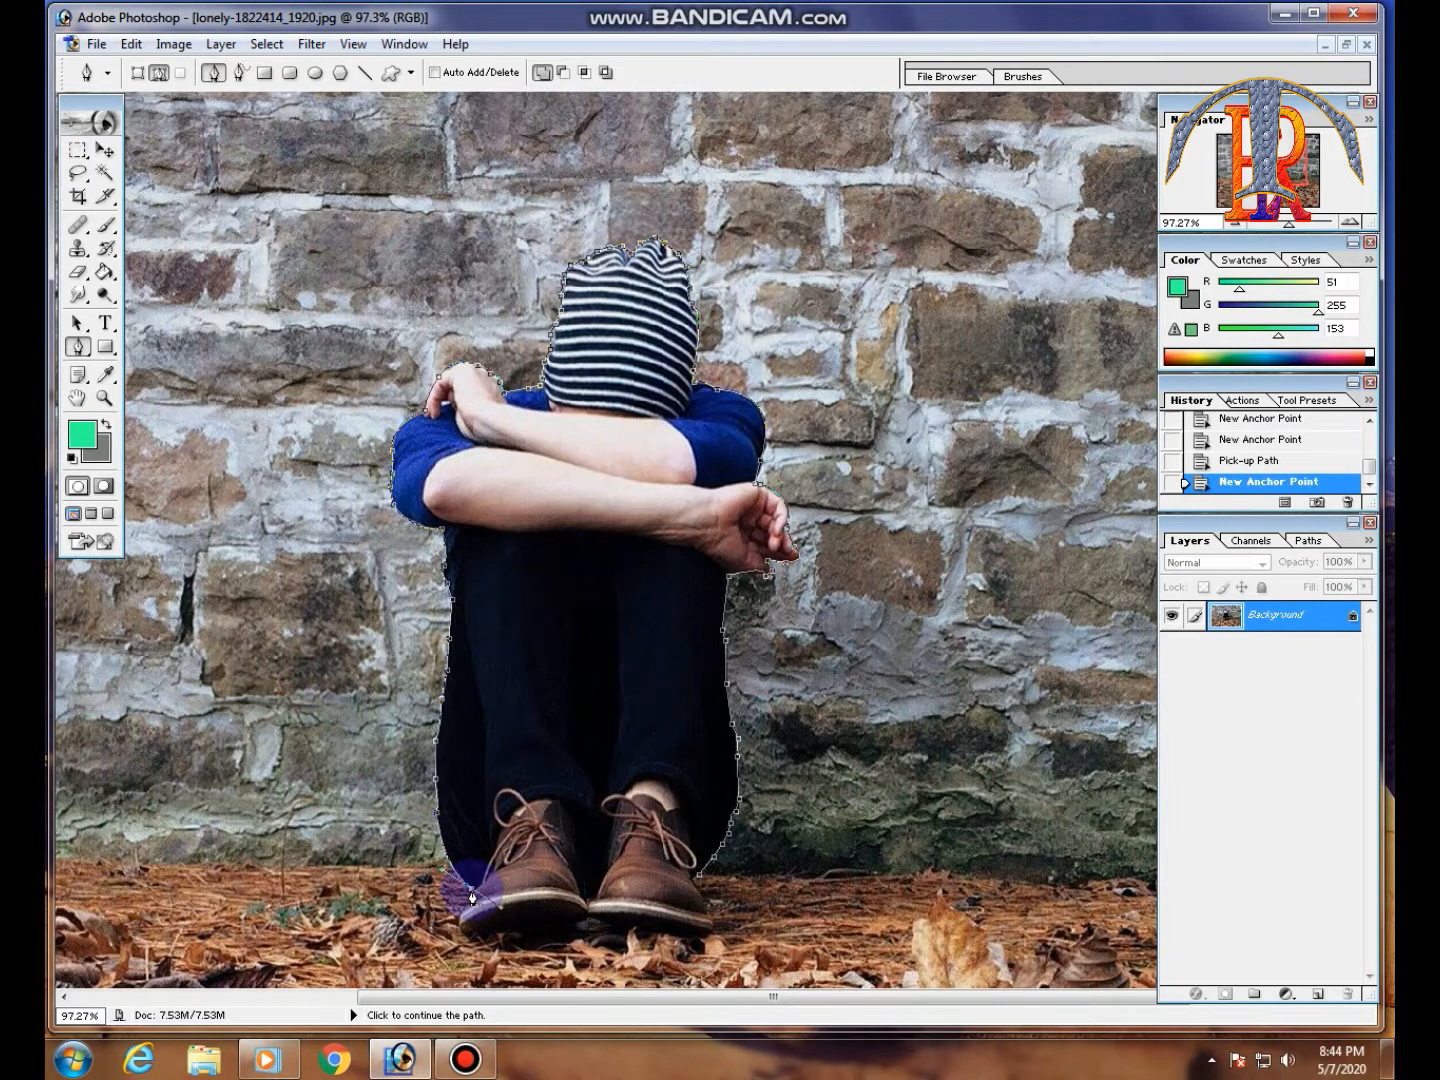
left_click(472, 897)
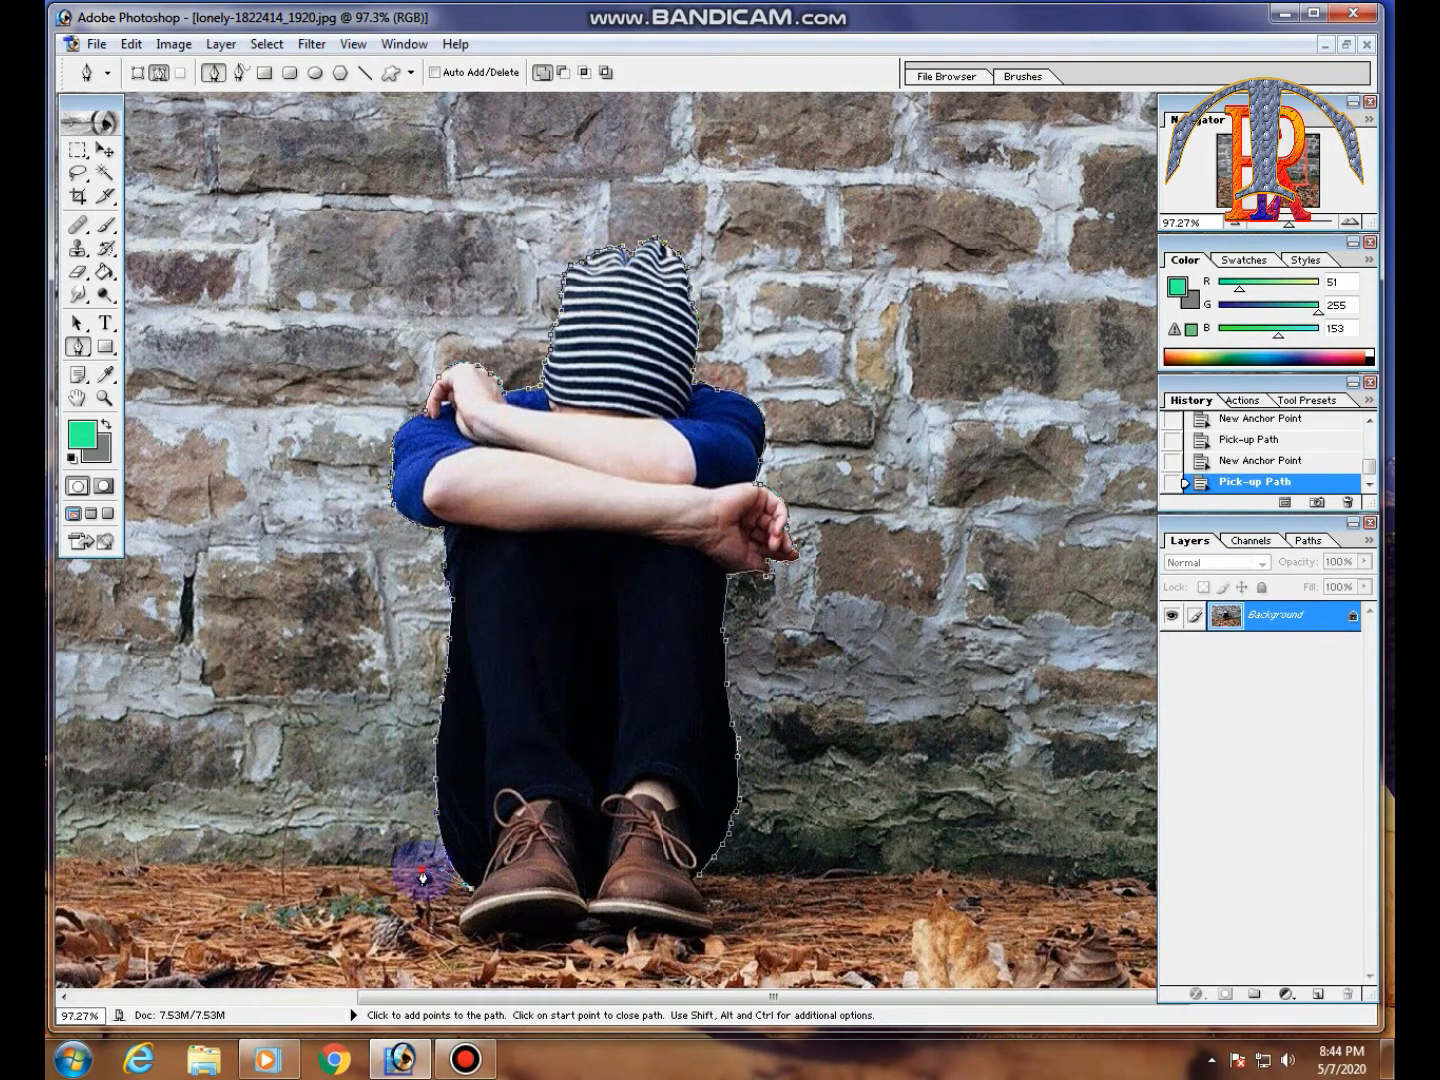
Continue the path along the wall's ground line past the photo's left edge, then around below its bottom edge
scroll(422, 877, "down", 3)
left_click(122, 712)
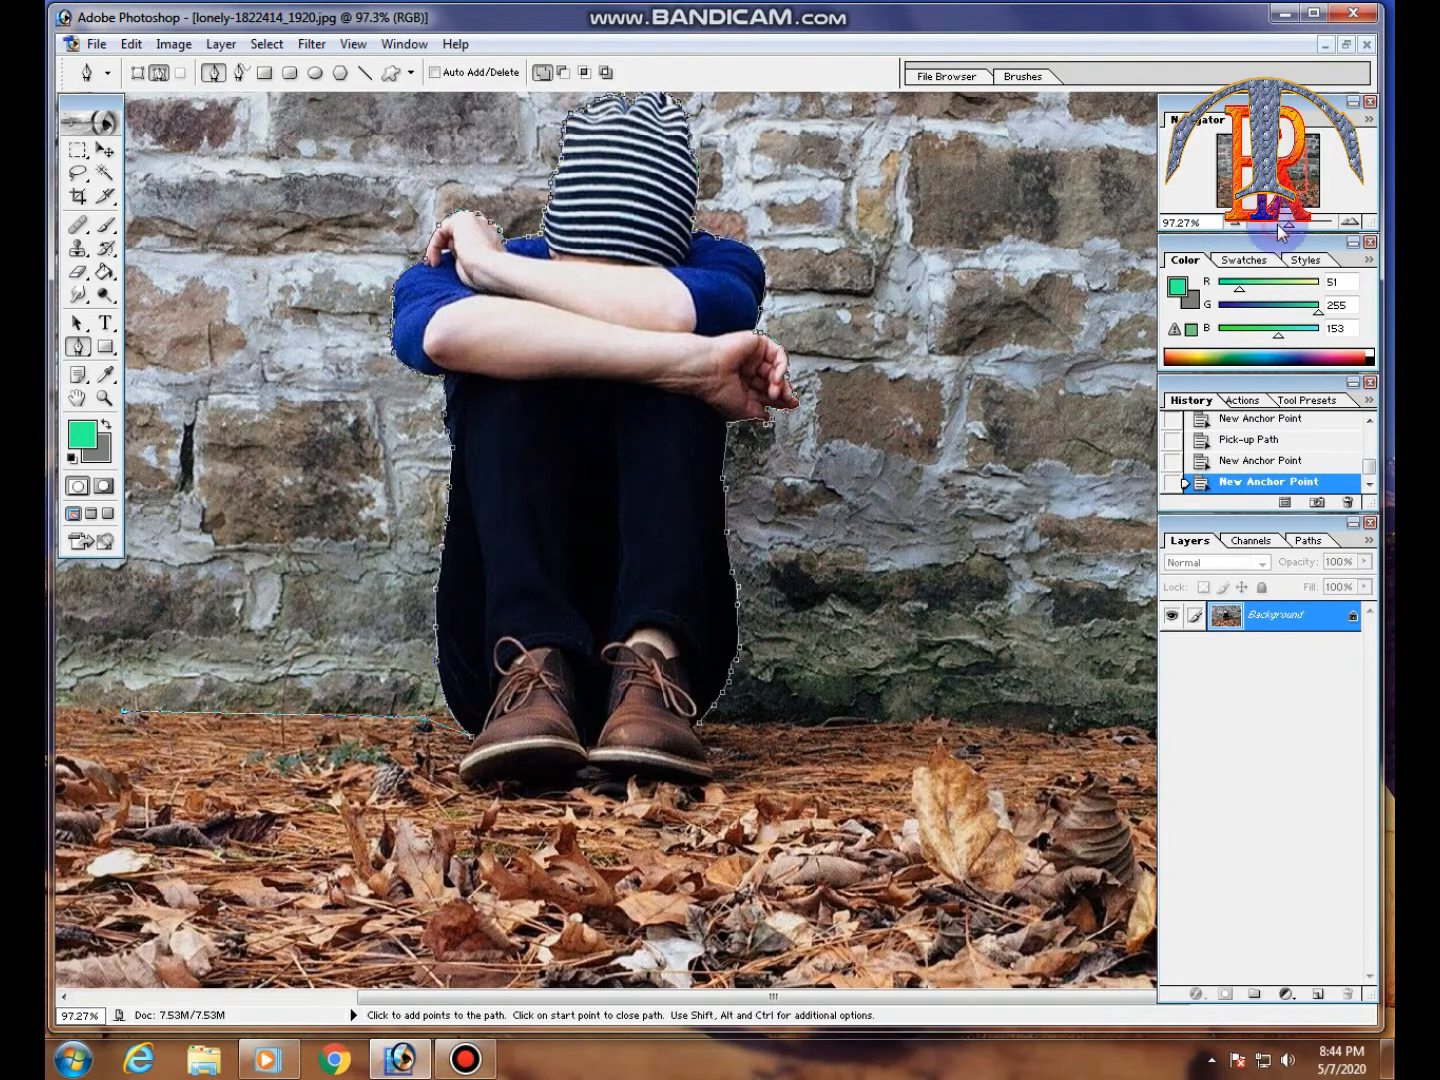
left_click_drag(1281, 232, 1253, 228)
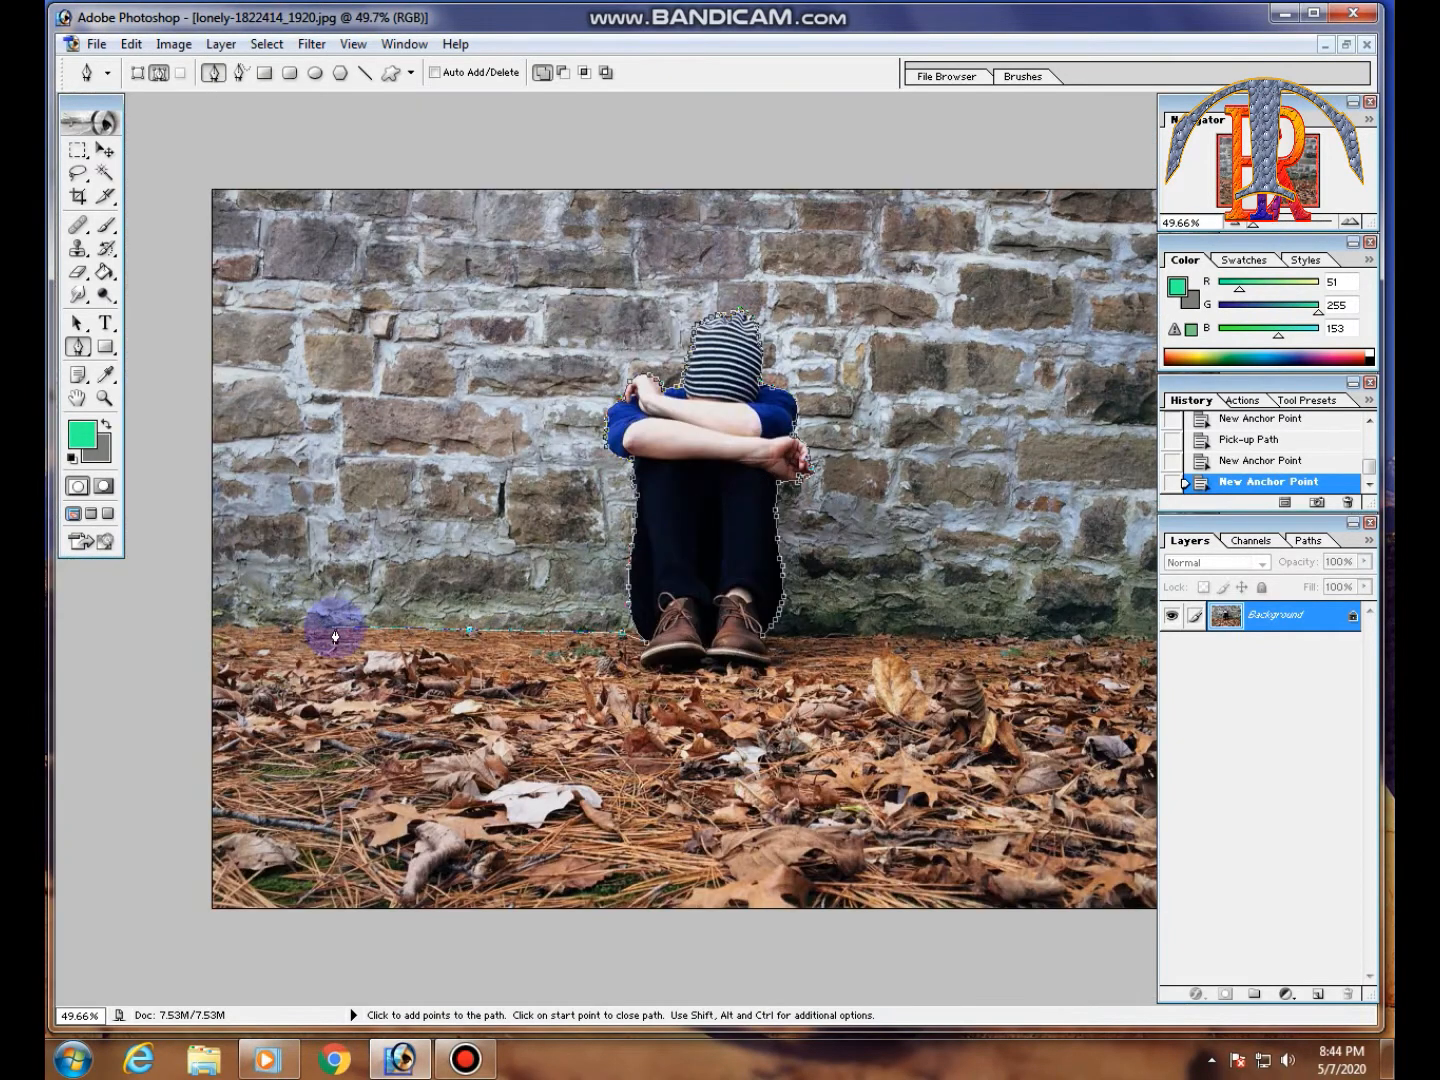
left_click(187, 630)
left_click(167, 973)
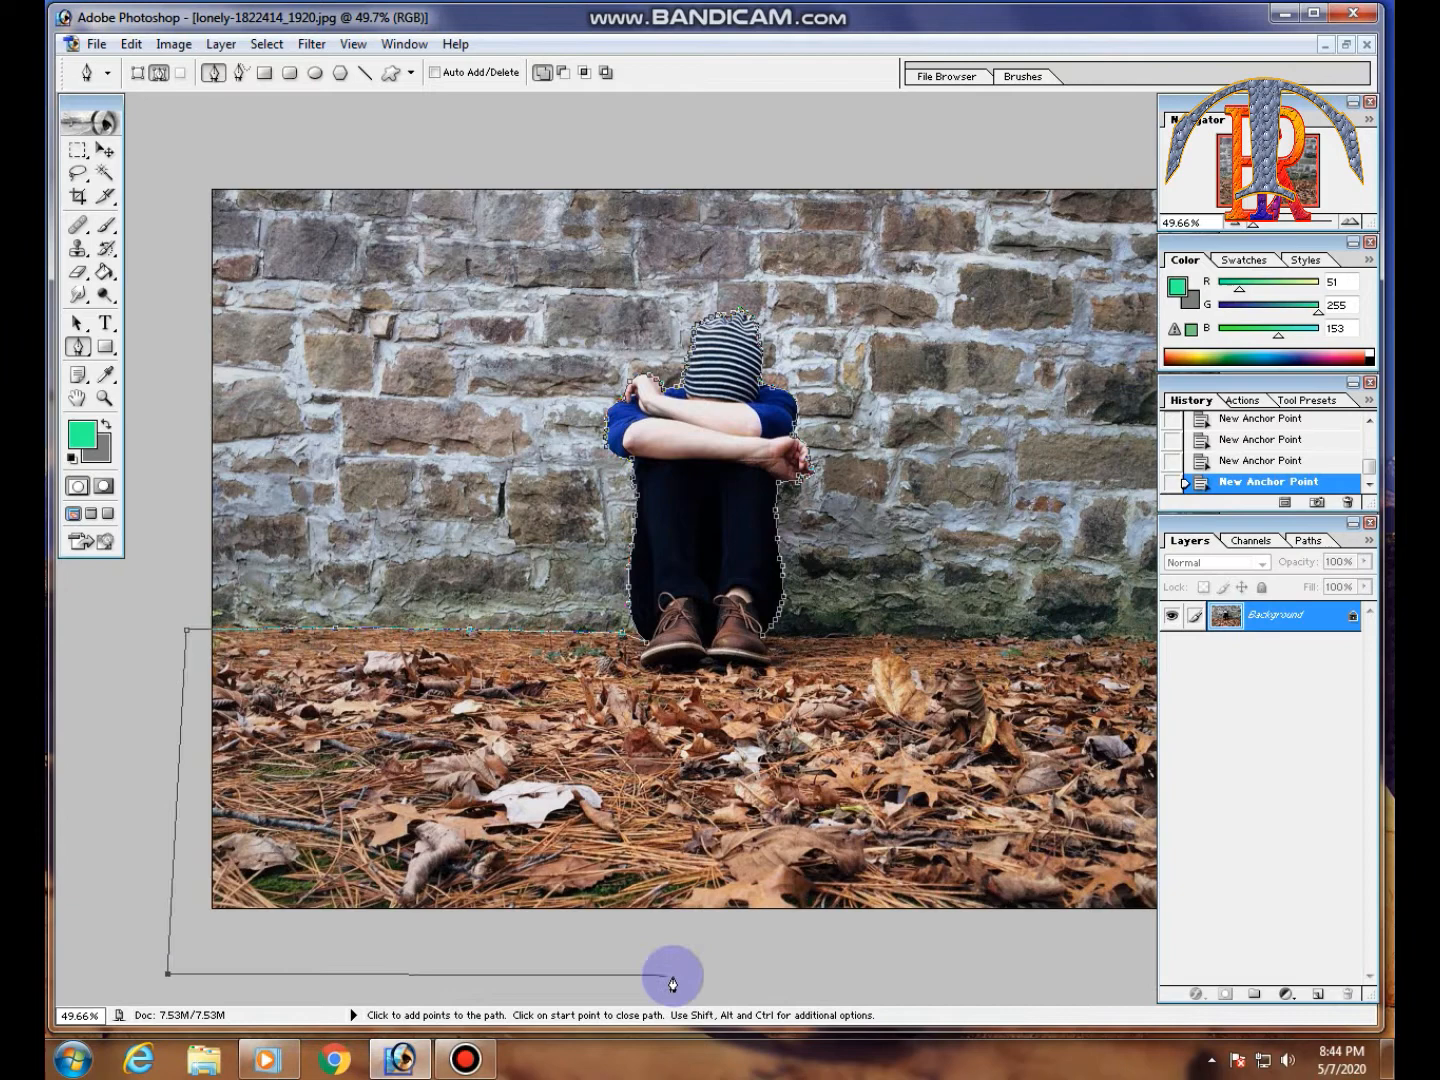
left_click(726, 965)
left_click(981, 953)
left_click(1153, 939)
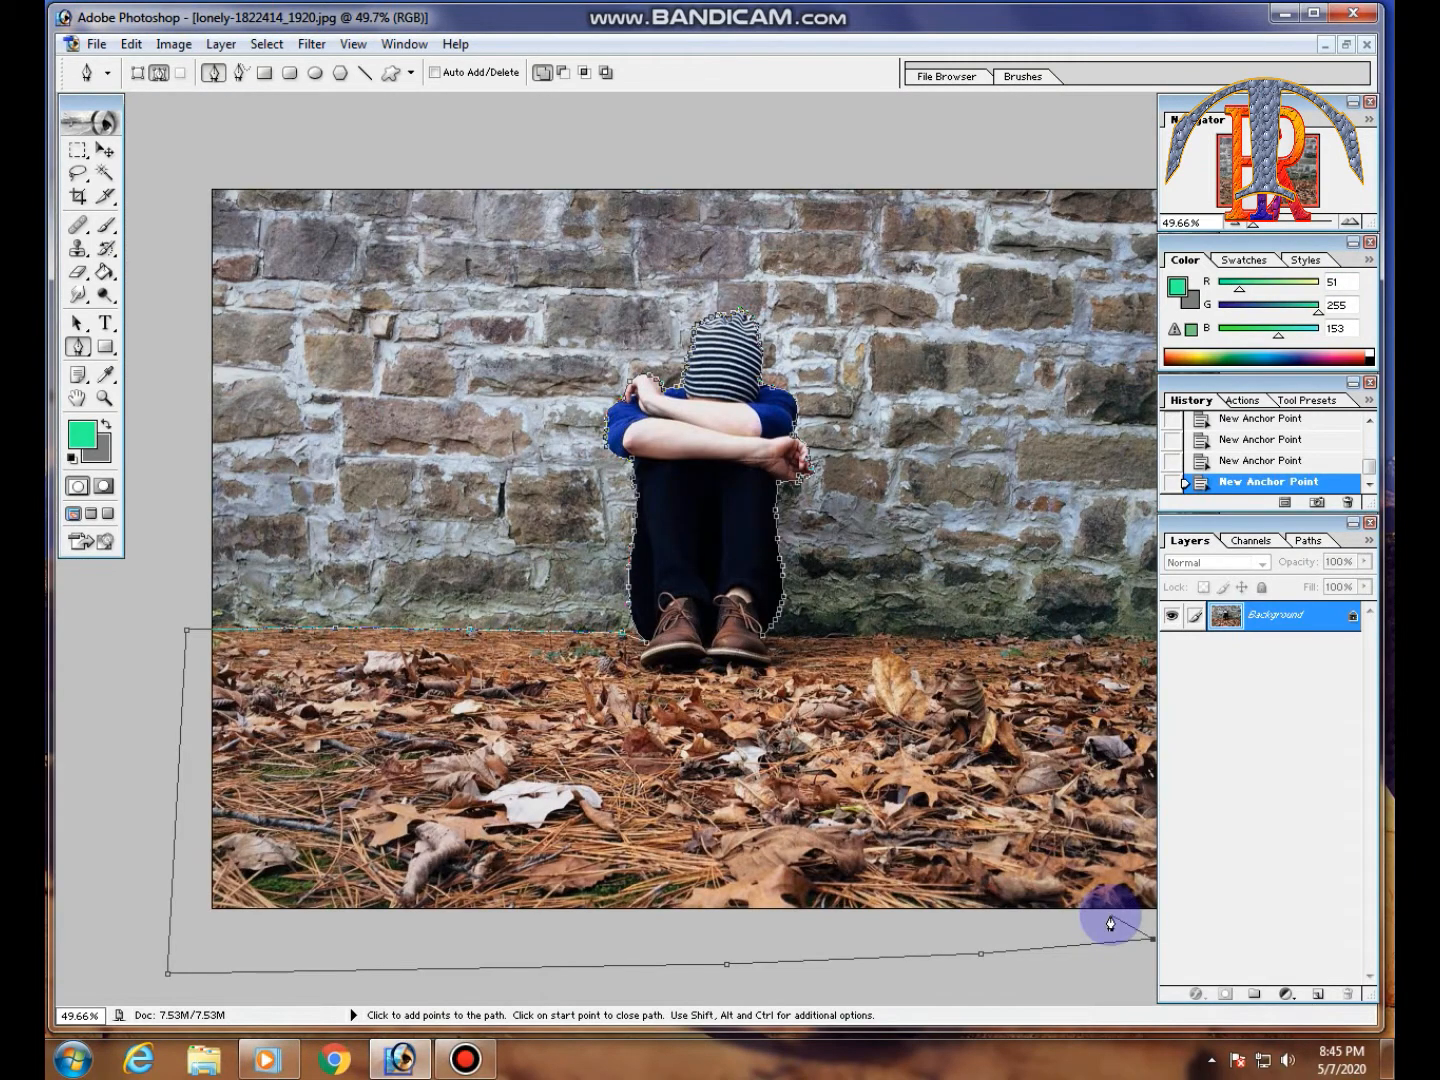
Bring the path up outside the photo's right edge, back along the ground line to the shoes, and close it
key("ctrl+minus")
left_click(1097, 779)
left_click(1090, 633)
left_click(1050, 594)
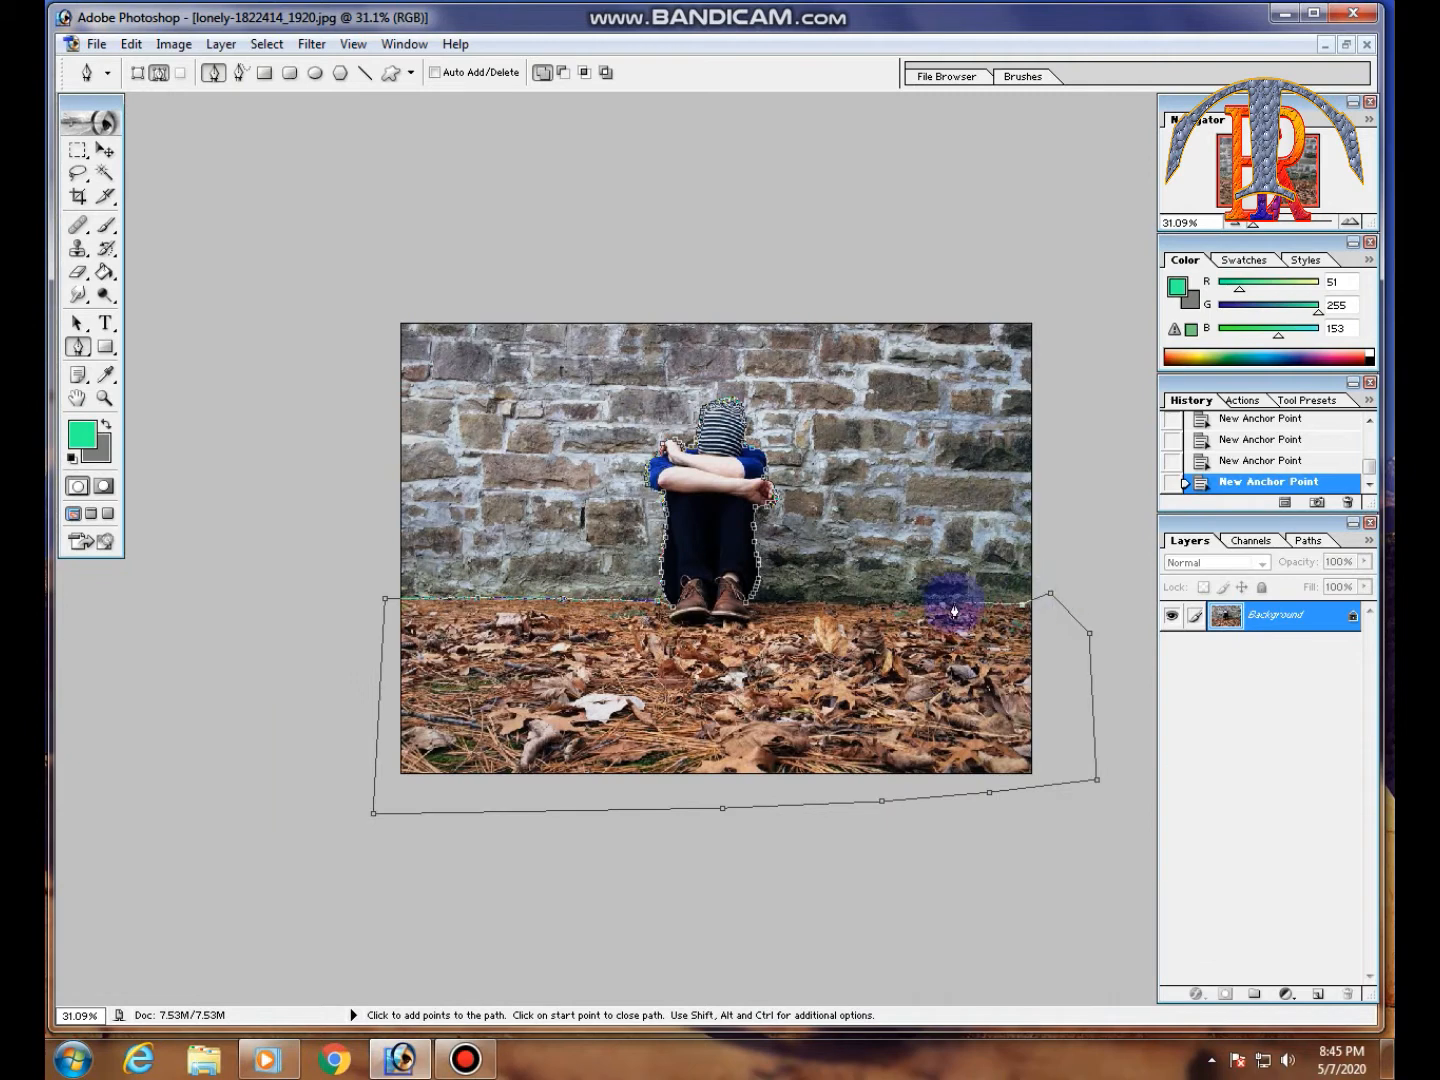
left_click(797, 607)
left_click(746, 608)
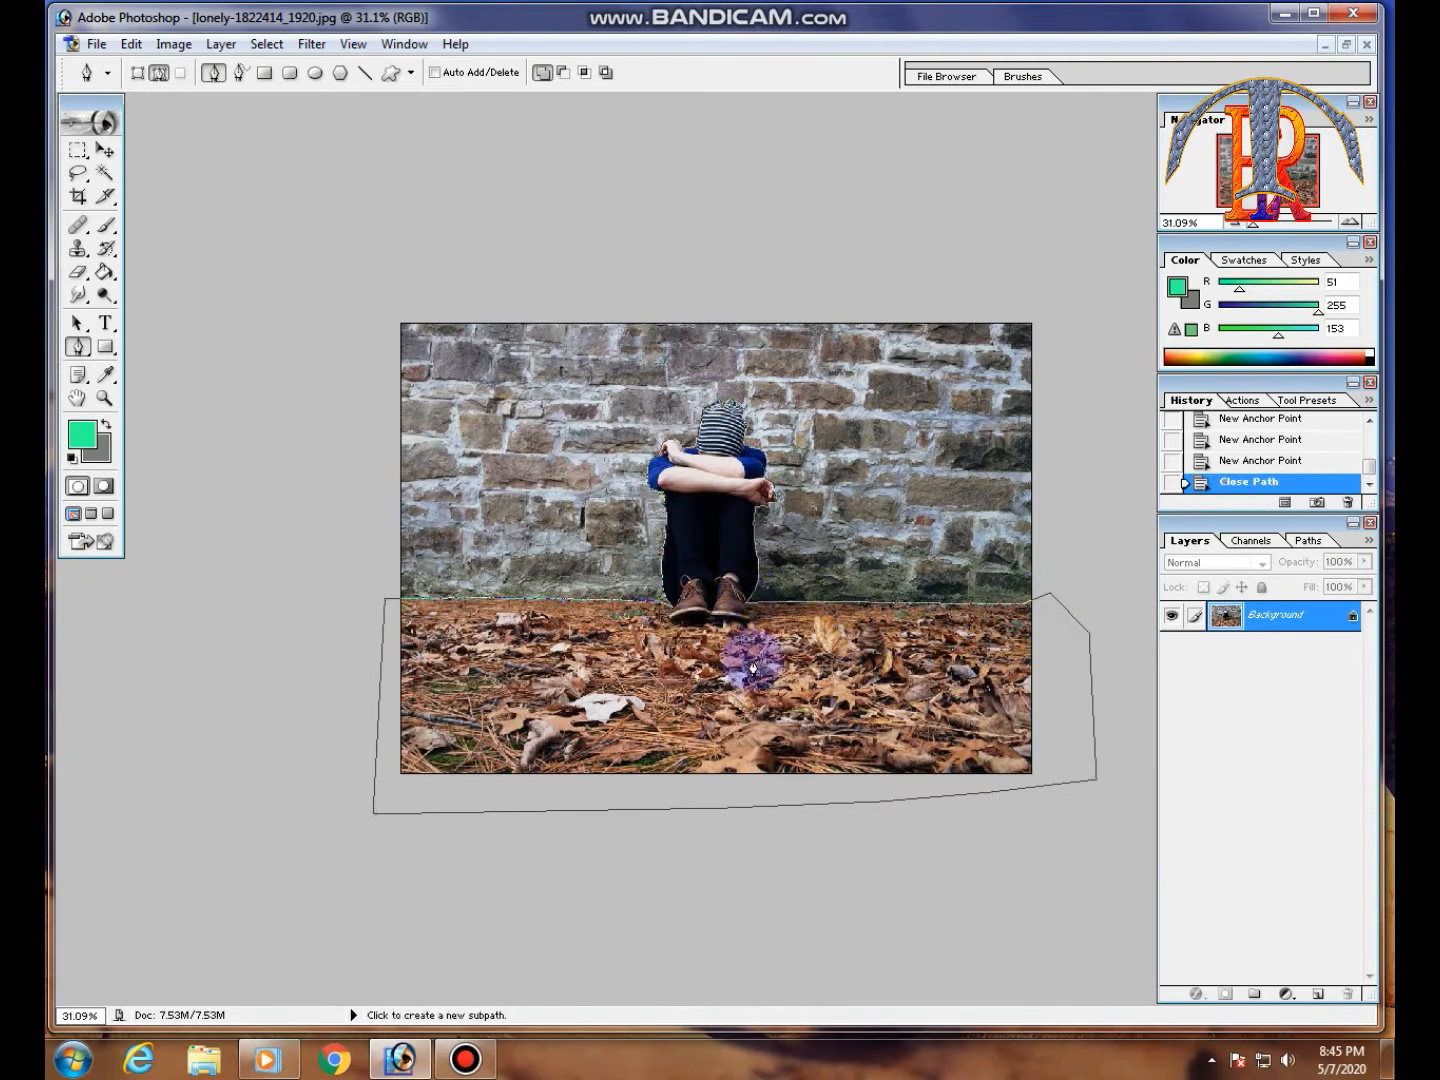
Turn the closed path around the person and leaf-covered ground into a selection
right_click(772, 652)
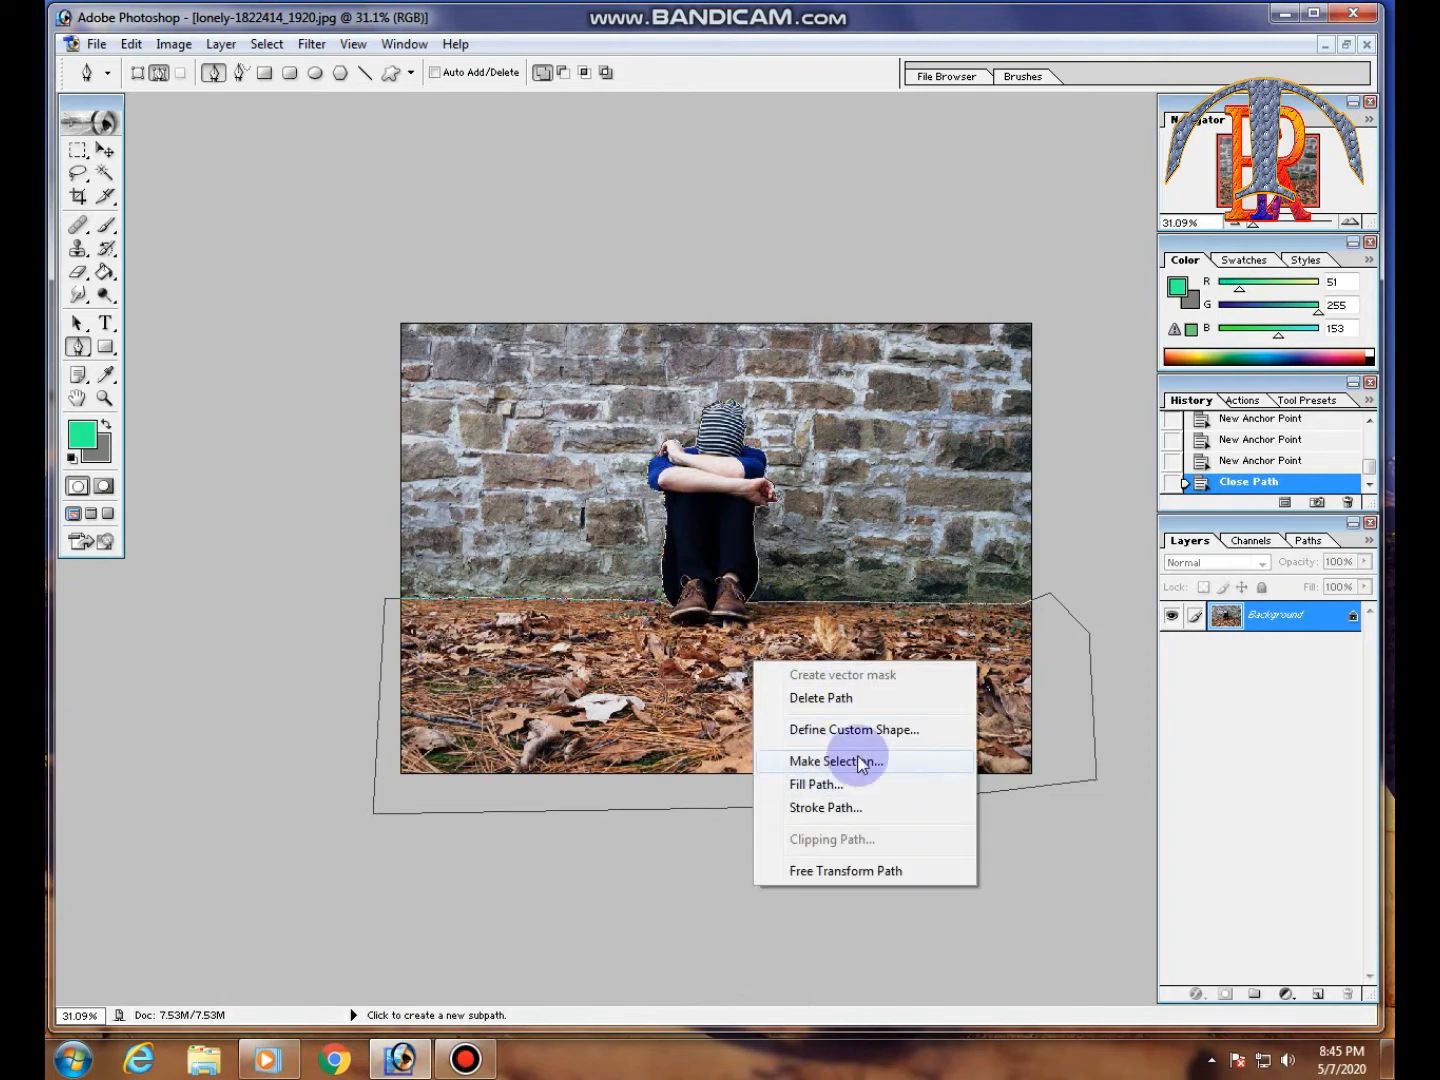
left_click(886, 760)
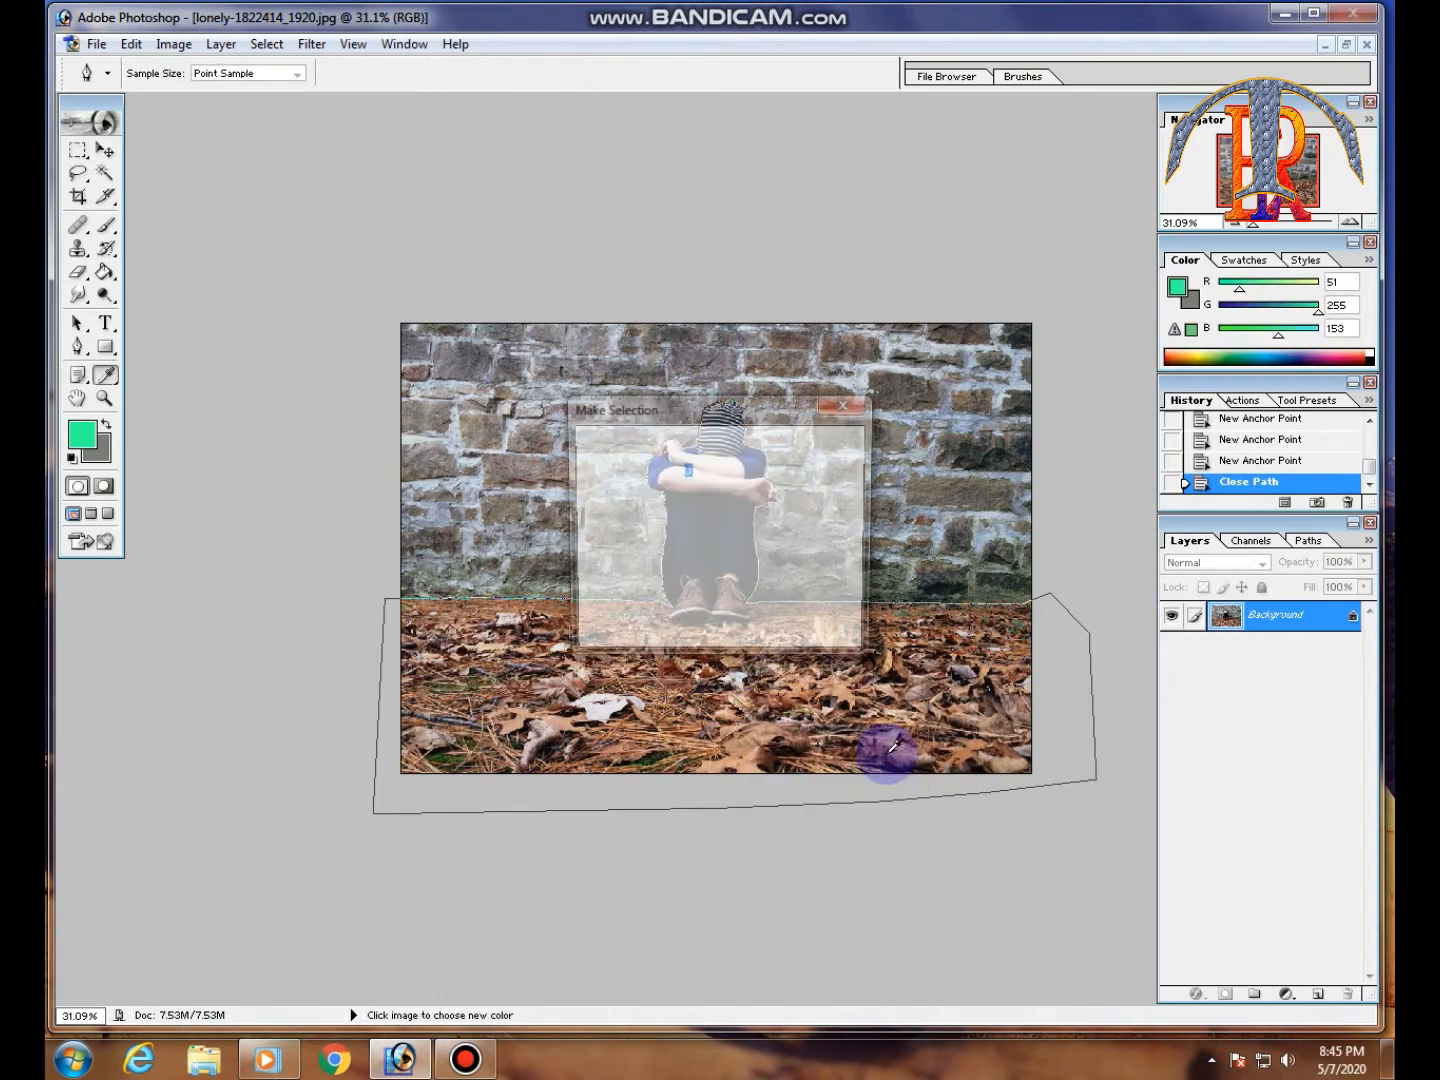
left_click(813, 441)
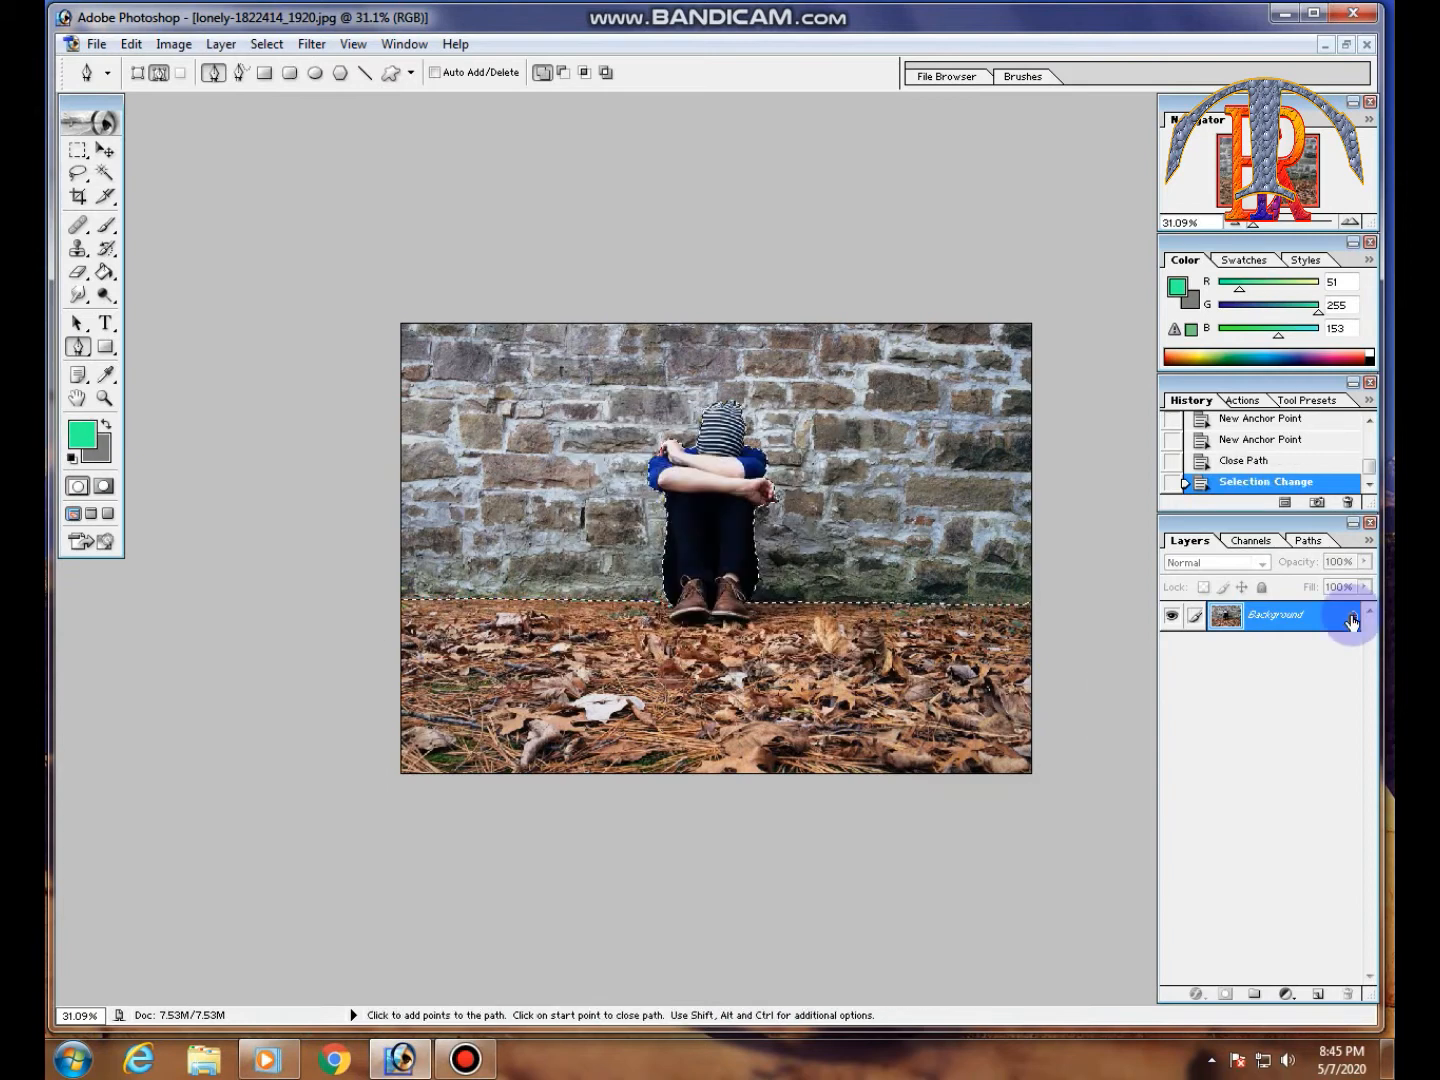
Convert the Background into a regular layer and duplicate it within the same document
double_click(1350, 614)
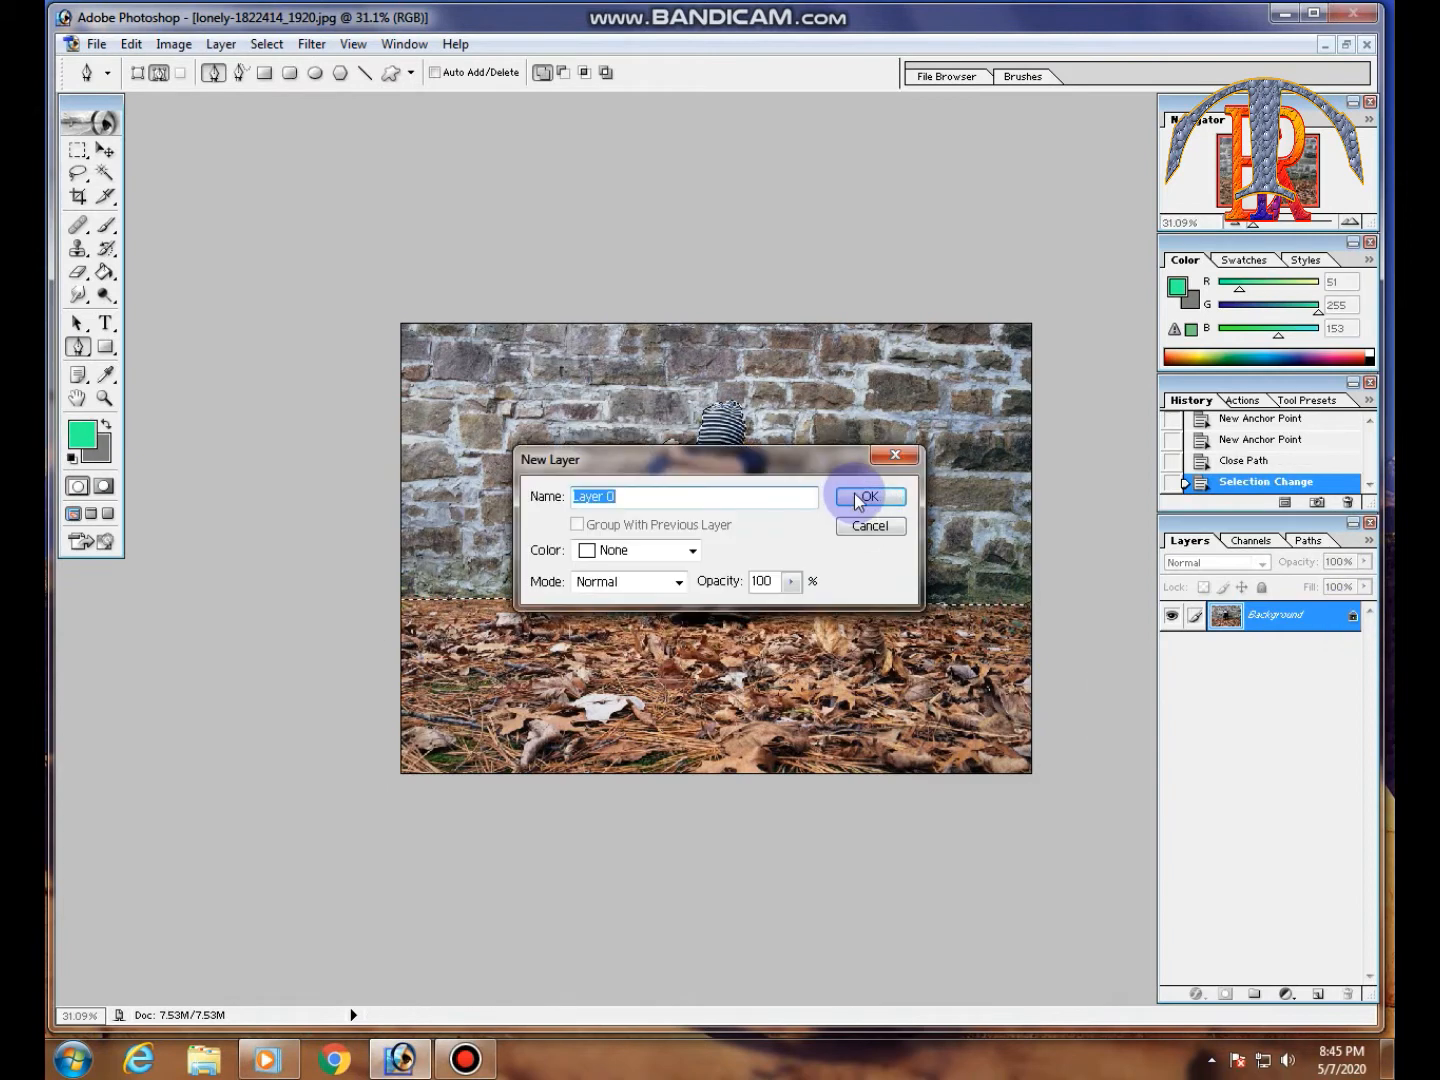
left_click(866, 497)
right_click(1299, 626)
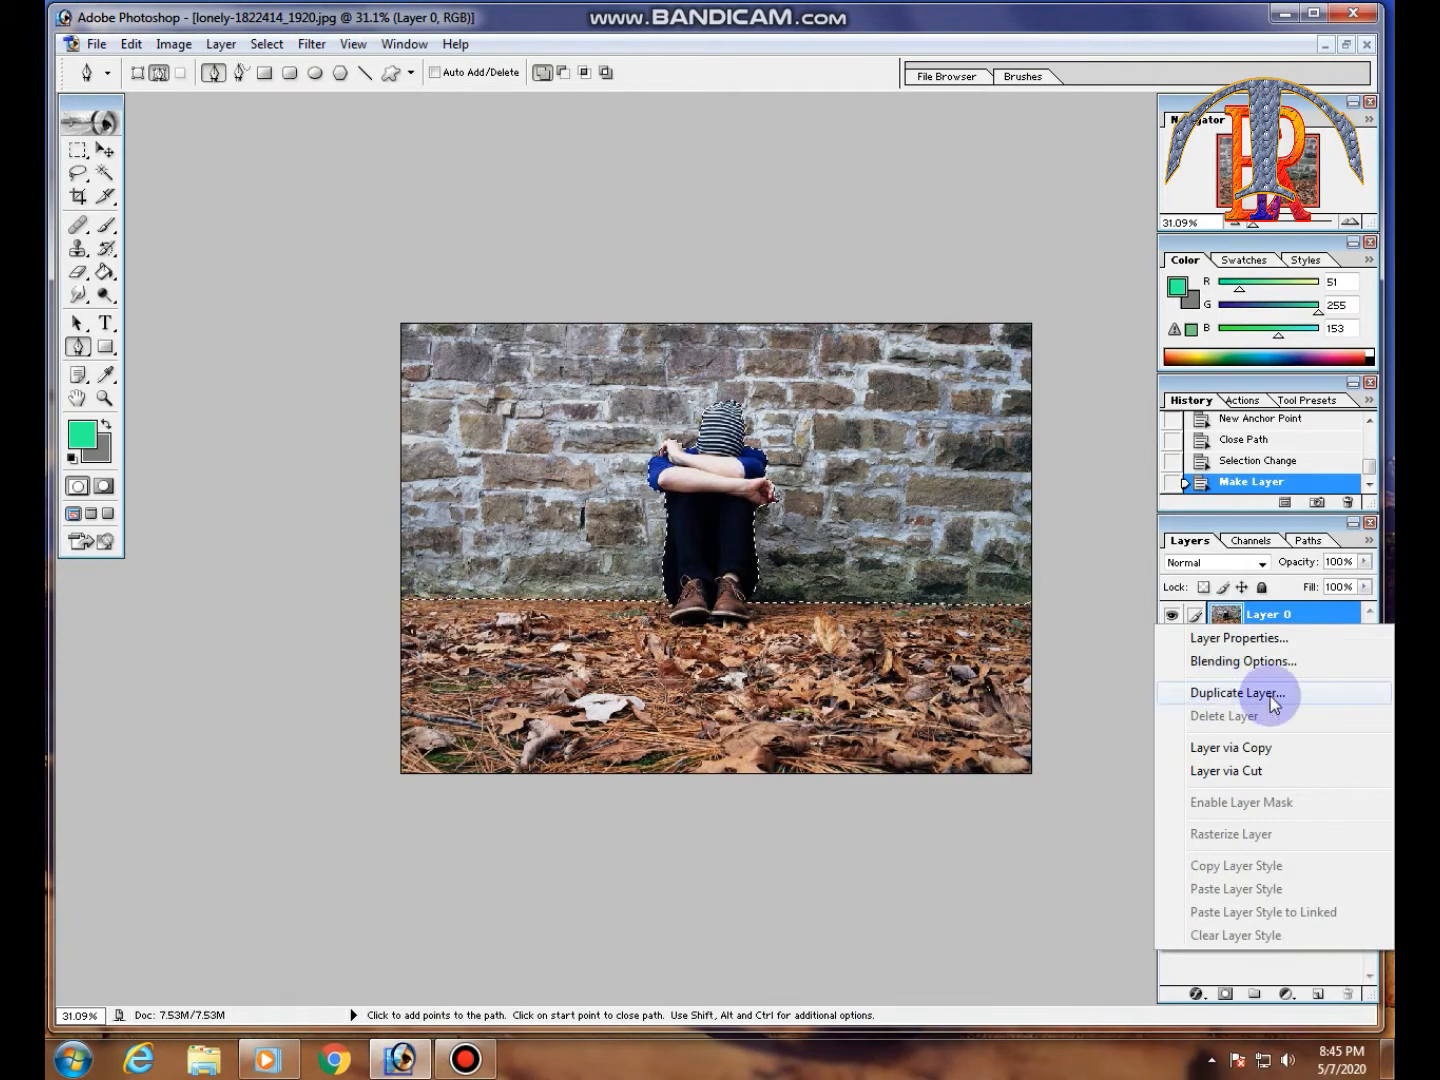
left_click(1238, 693)
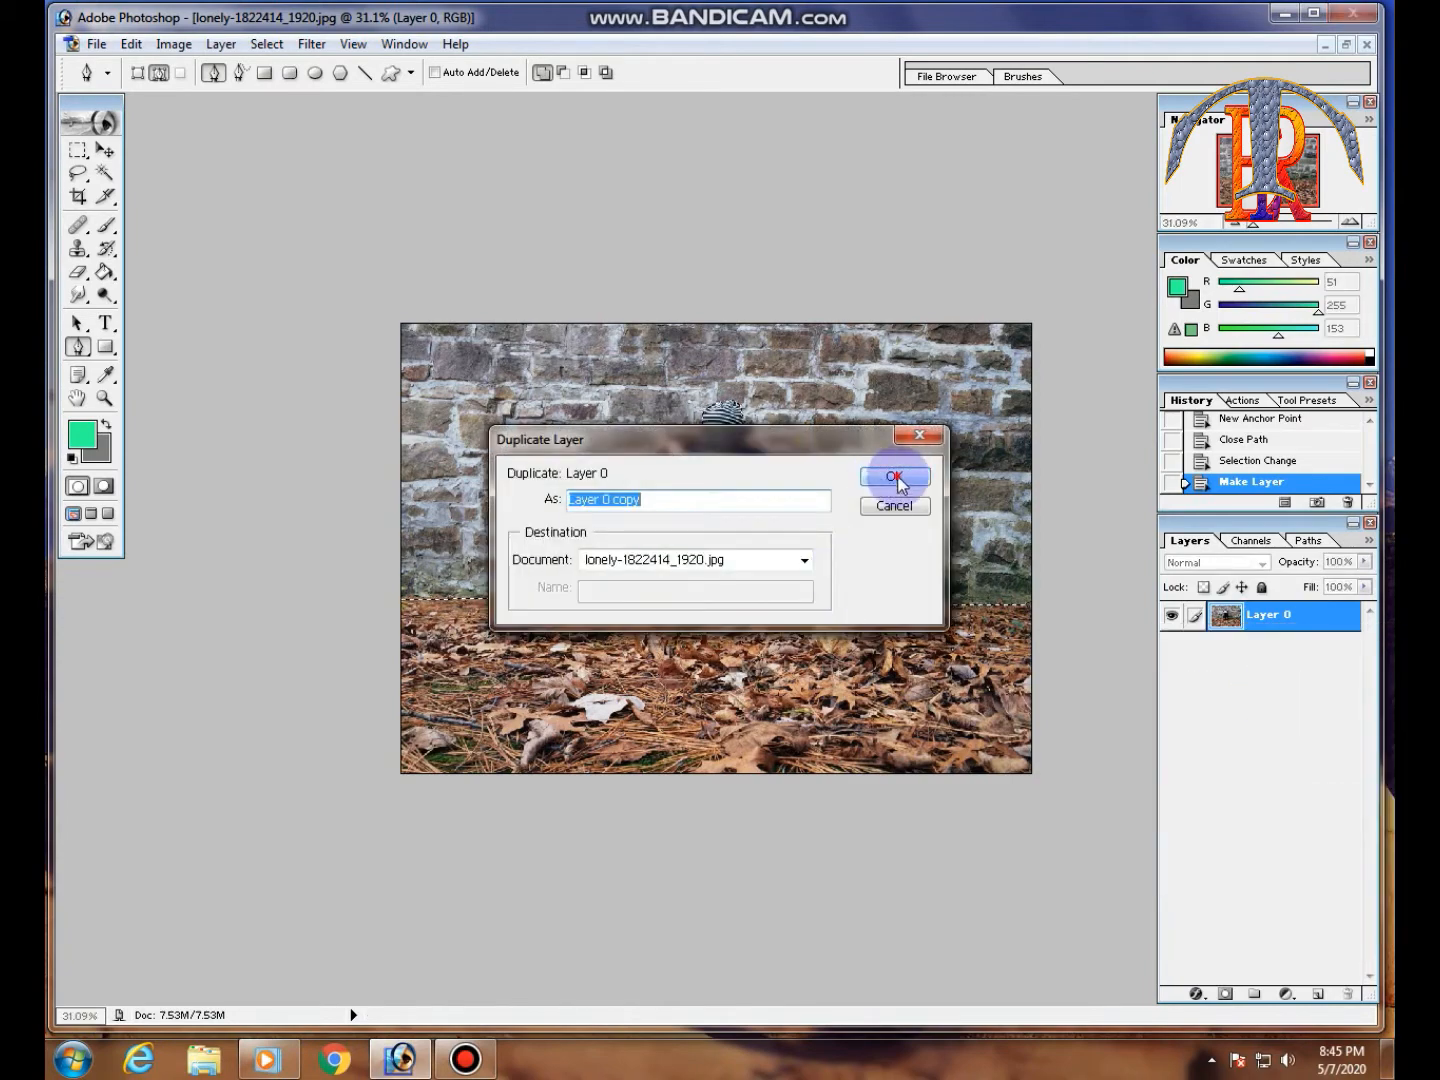
left_click(895, 479)
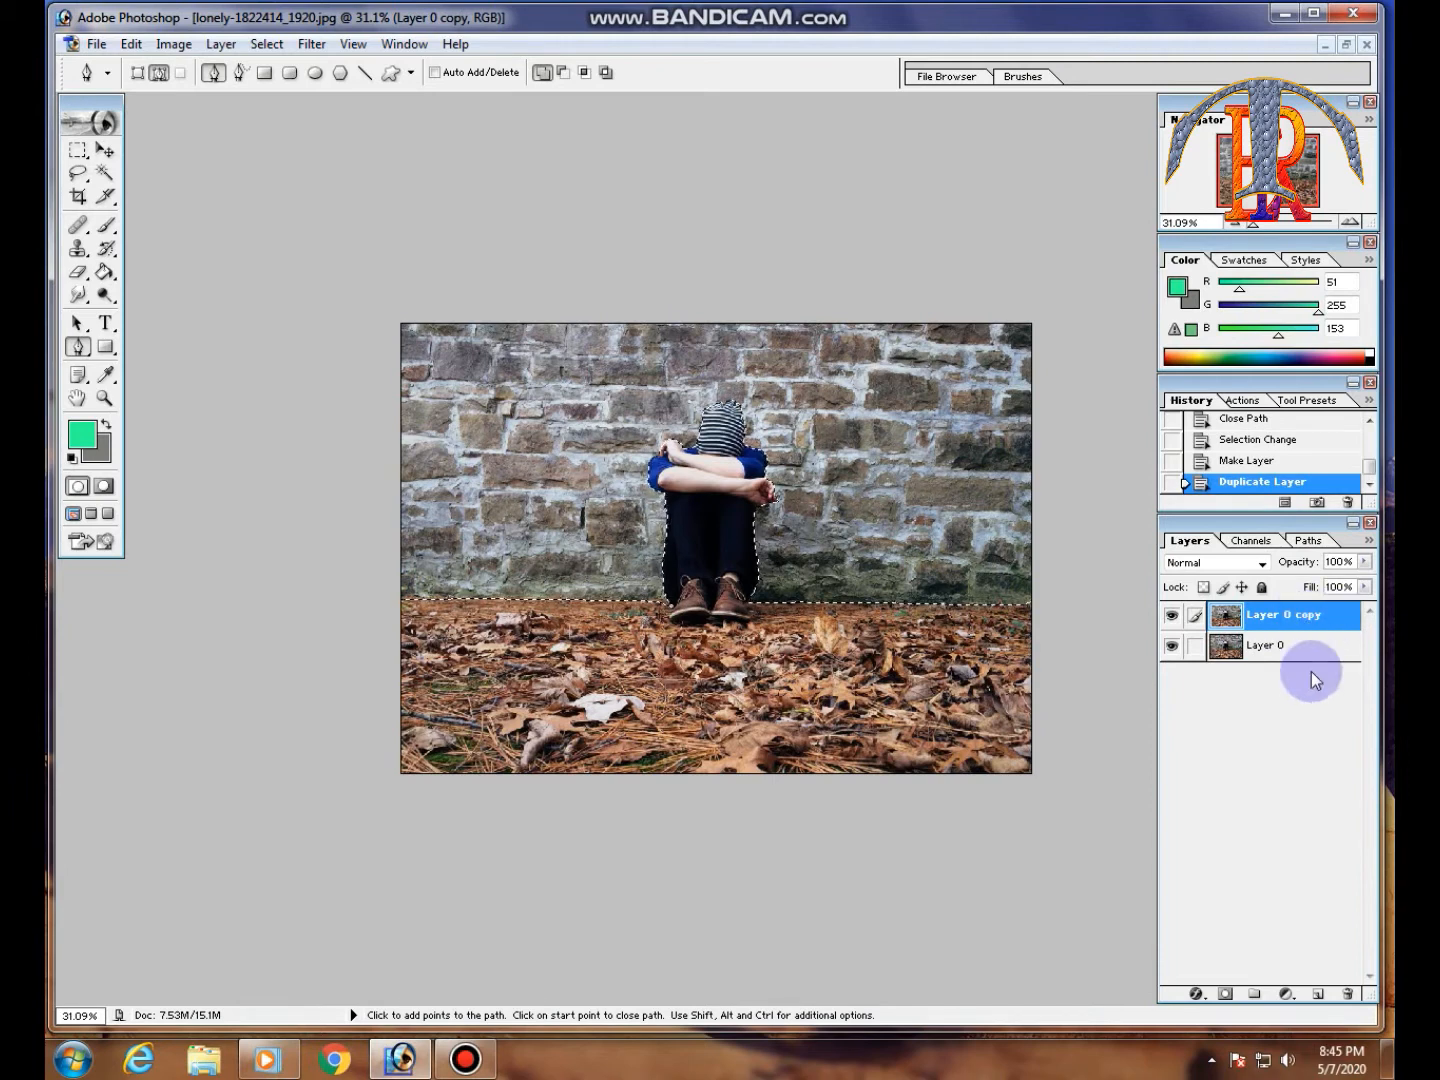
Add a layer mask to the duplicated layer from the selection of the person and ground
left_click(1268, 655)
left_click(1287, 626)
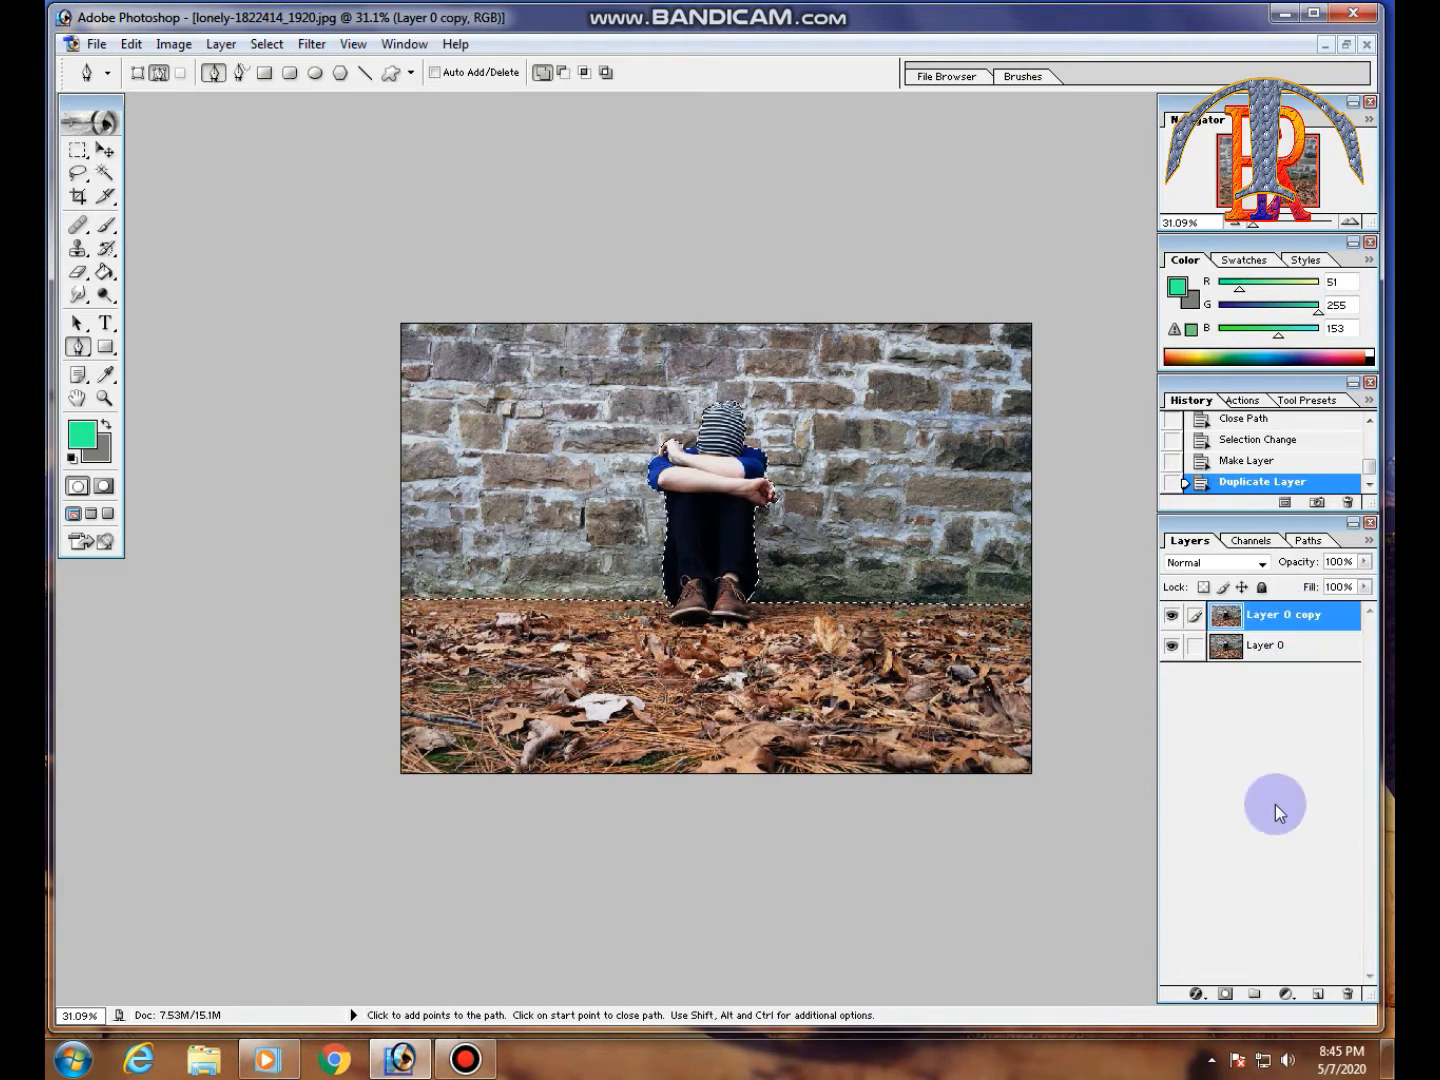
left_click(1224, 994)
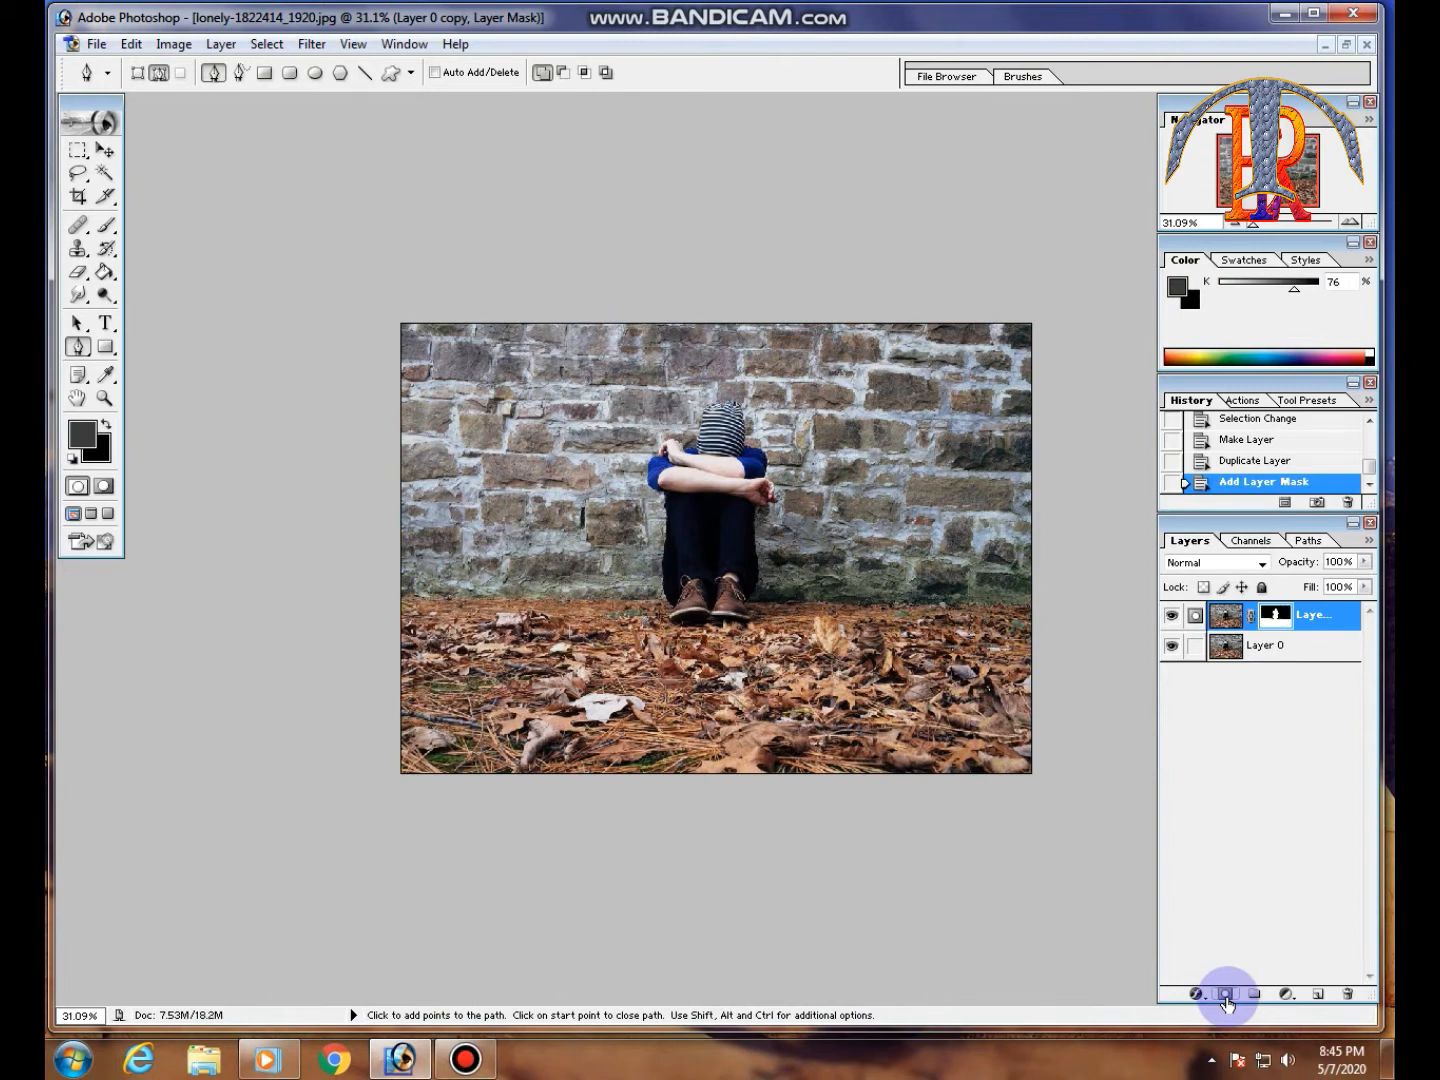
Toggle the visibility of the original layer and the masked copy to check the cutout of the person and ground
left_click(1306, 660)
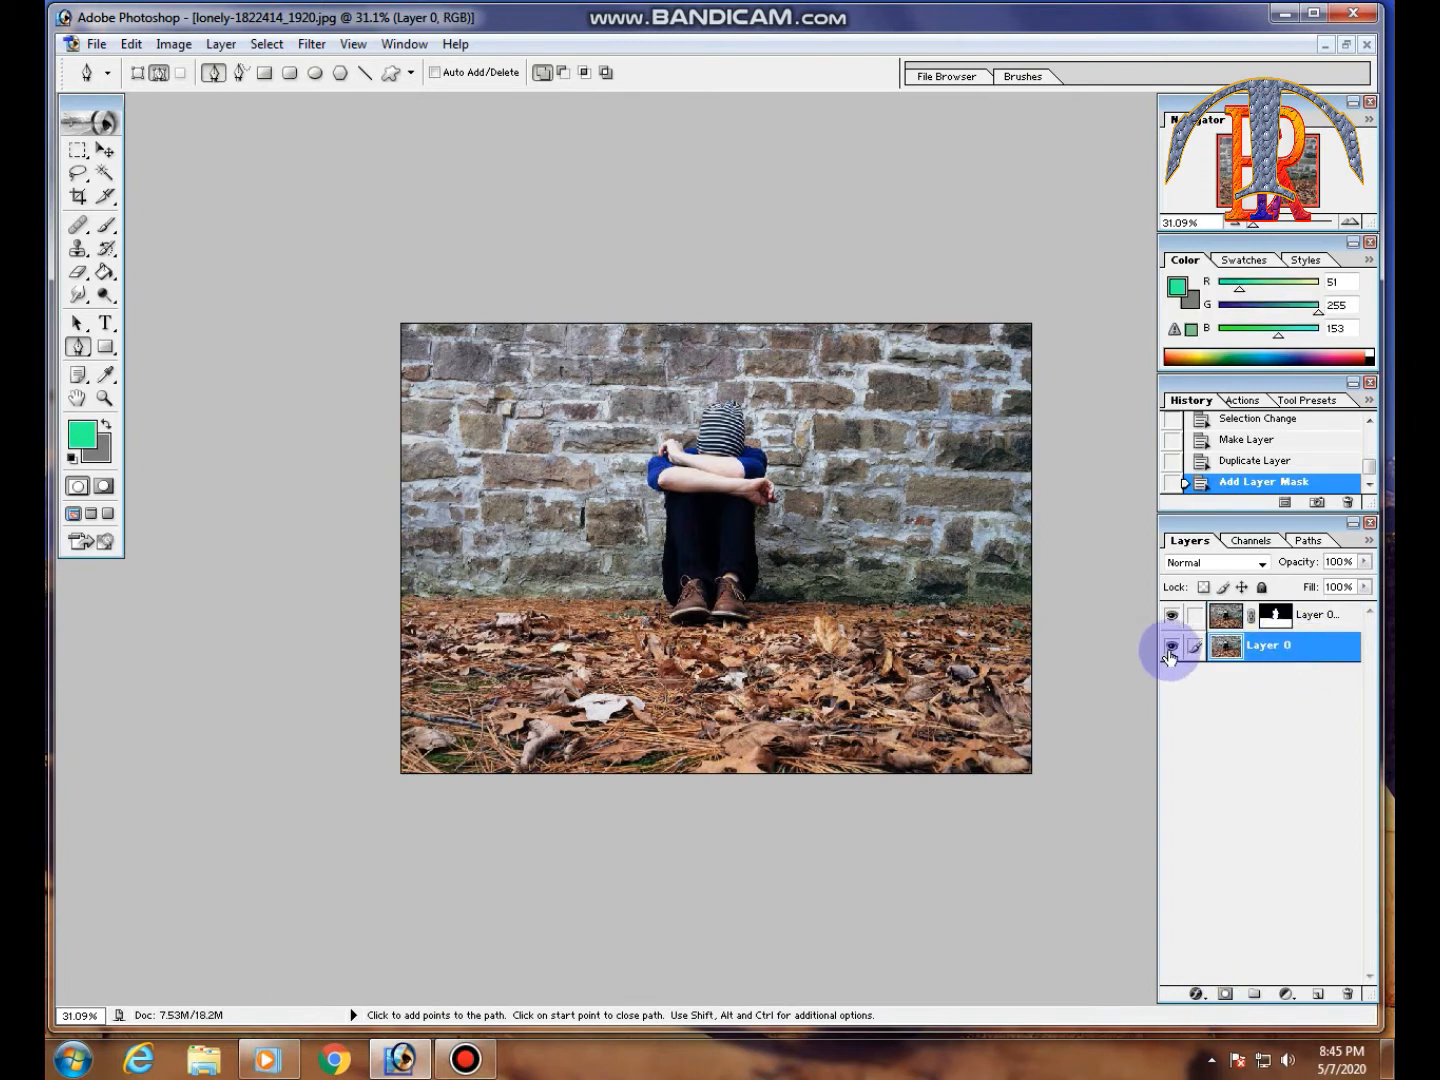
left_click(1169, 650)
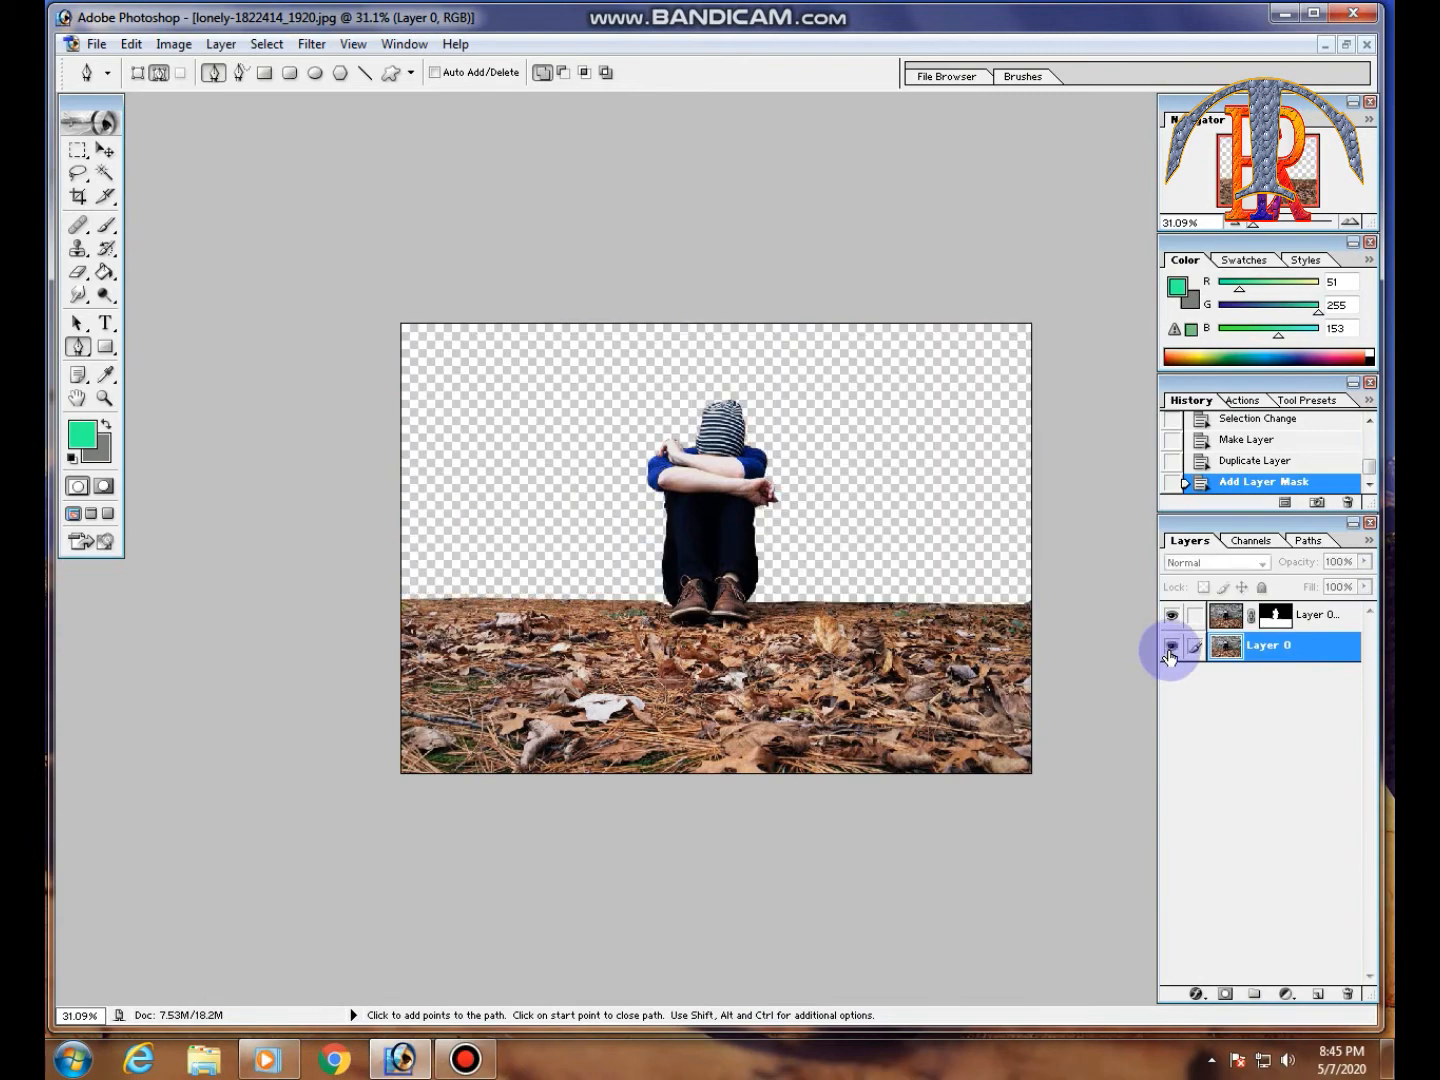
left_click(1170, 650)
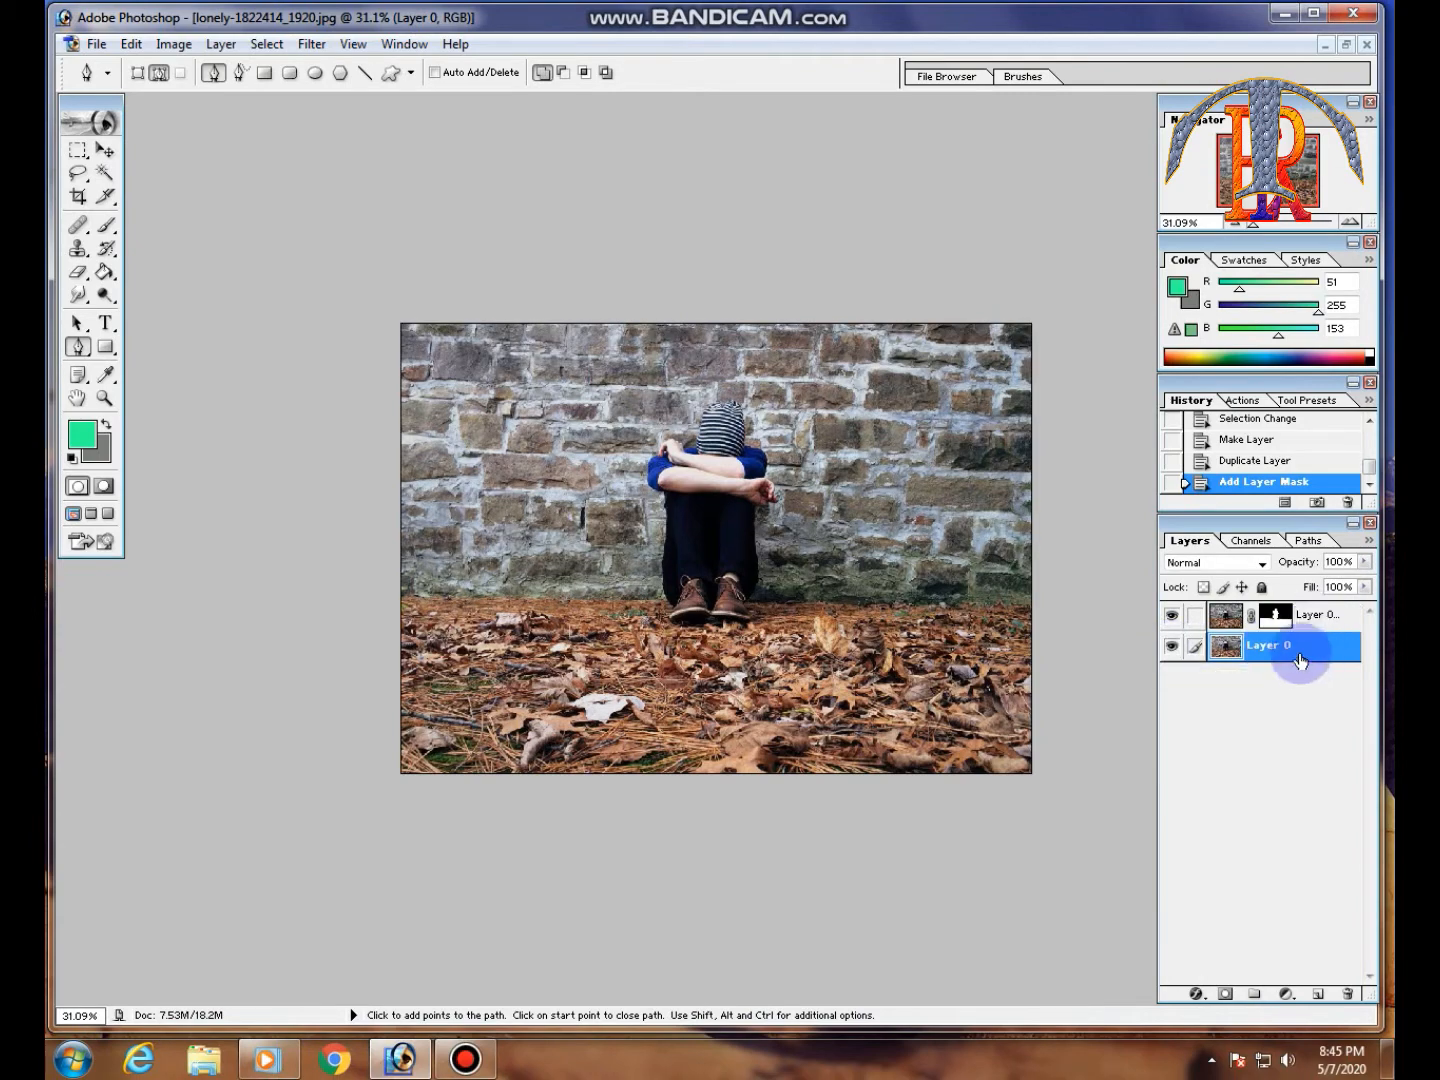
left_click(1172, 618)
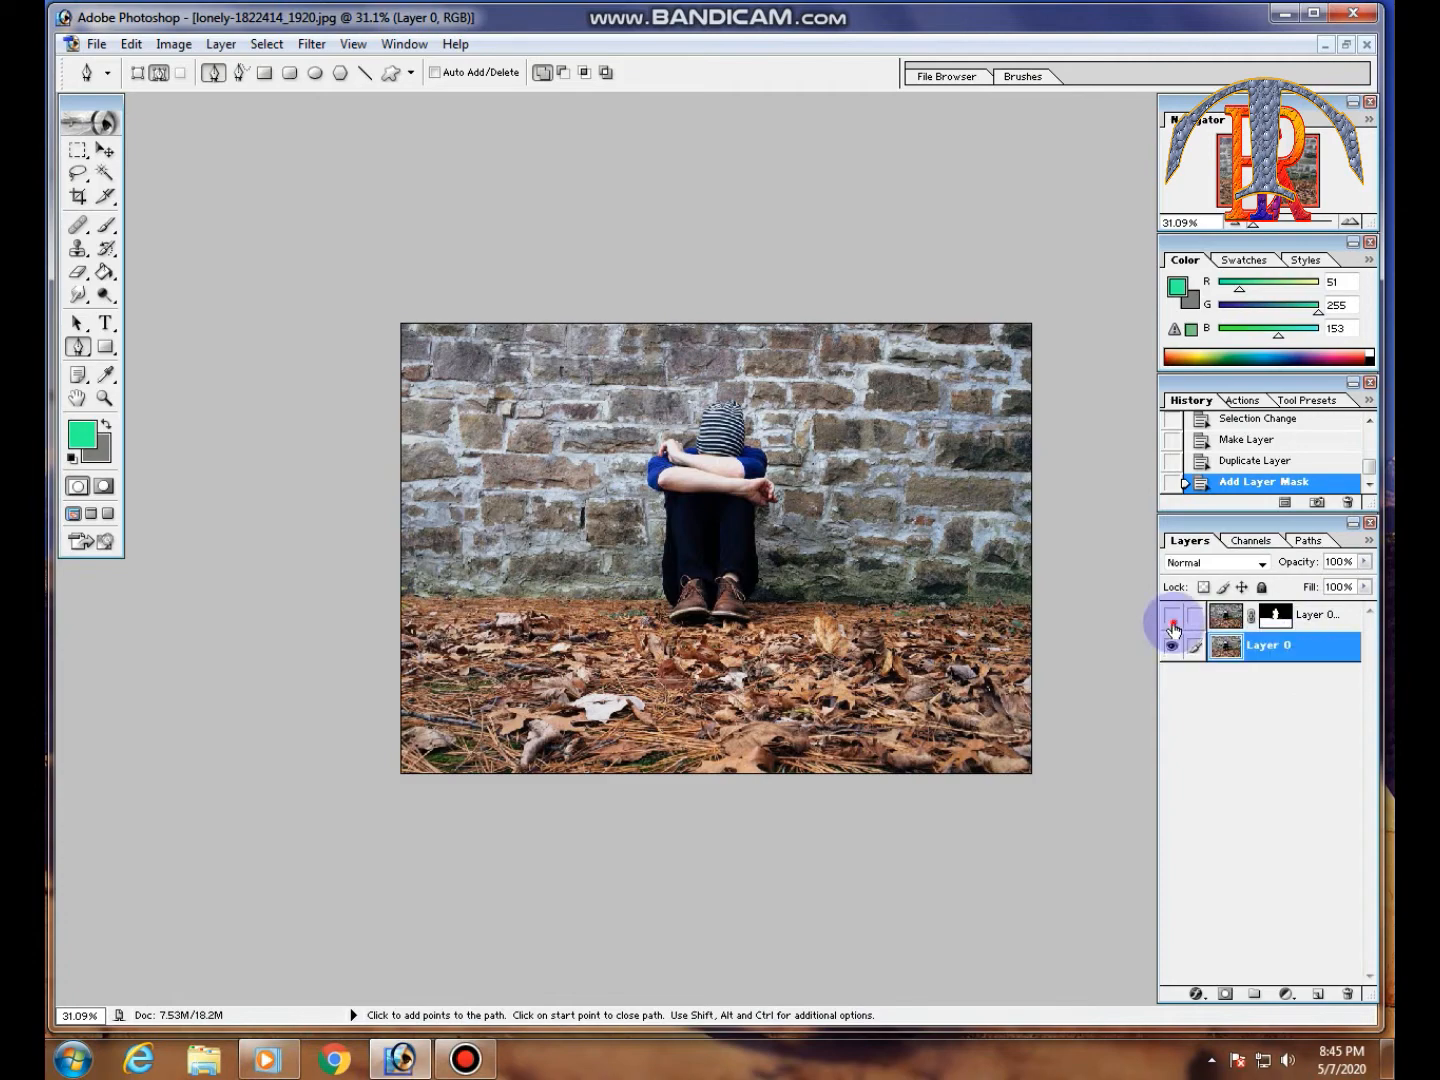
left_click(1173, 620)
left_click(1175, 622, "alt")
left_click(1175, 622)
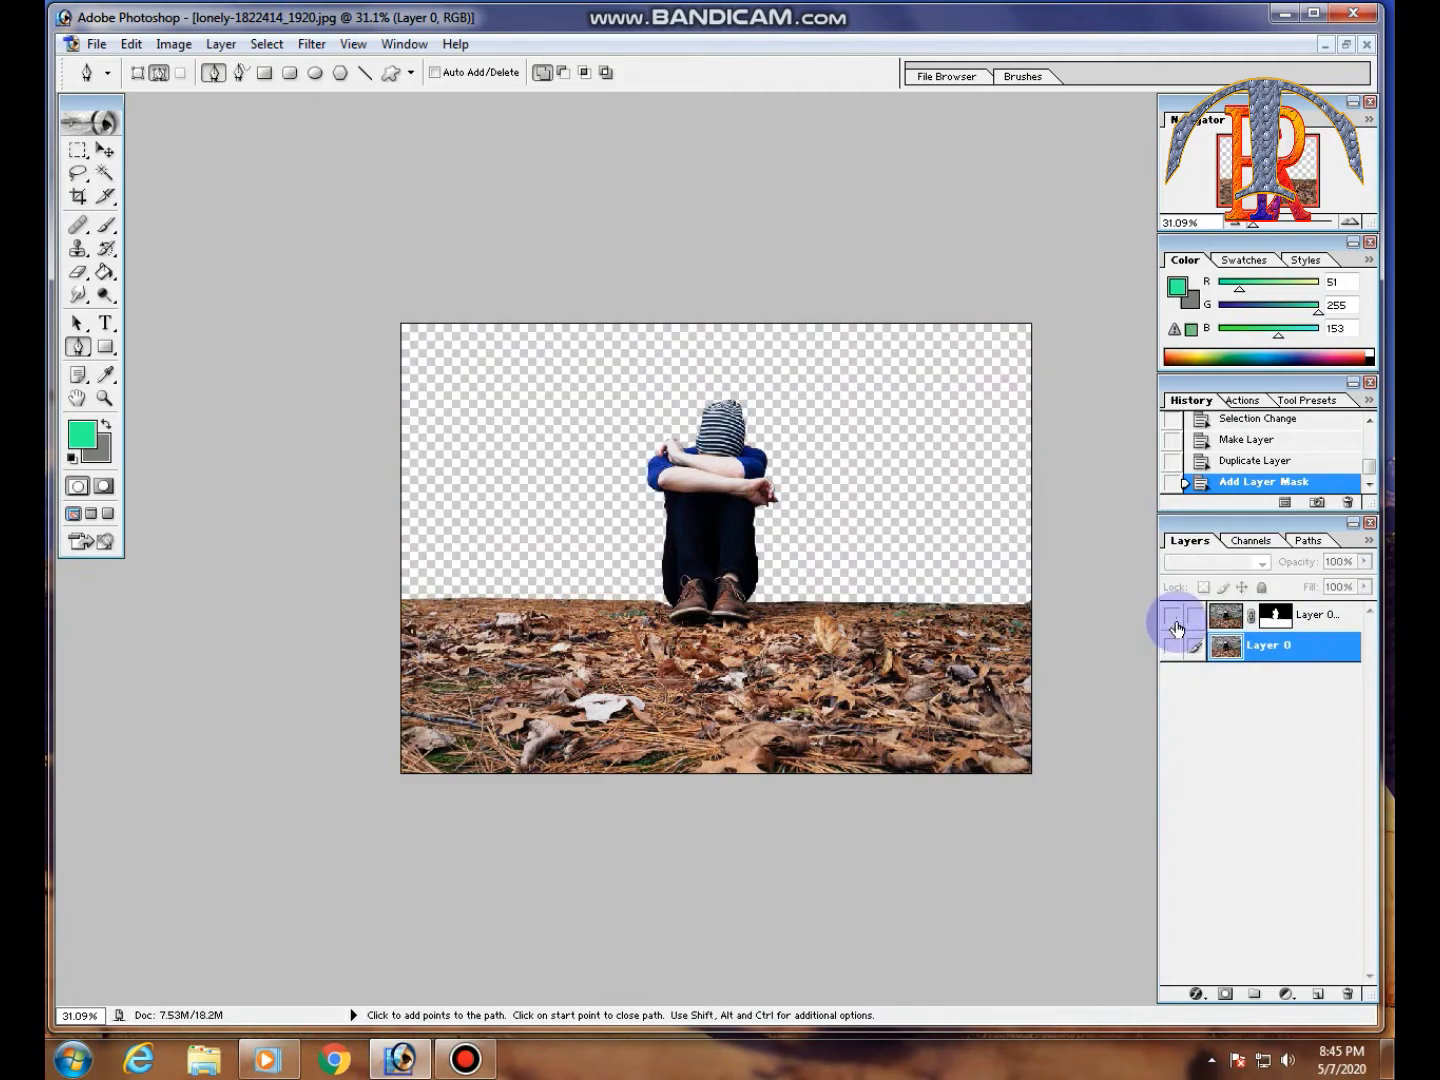
left_click(1175, 627)
left_click(1175, 650)
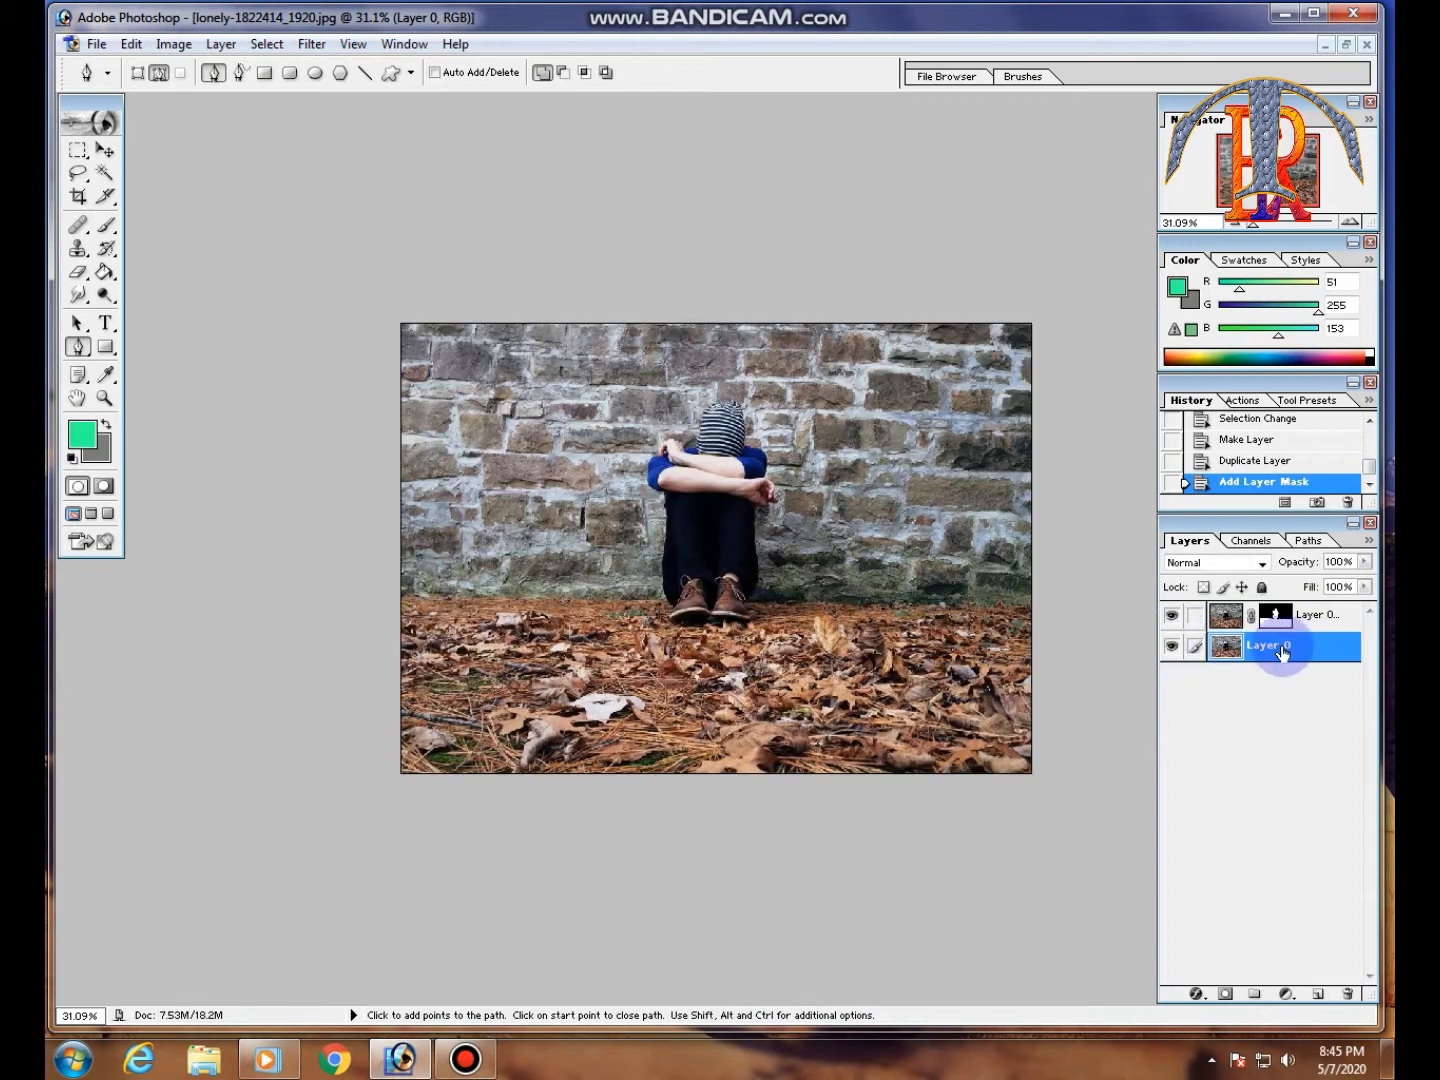
Apply a Gaussian Blur with a radius of 5.8 pixels to the original layer beneath the masked copy
left_click(325, 43)
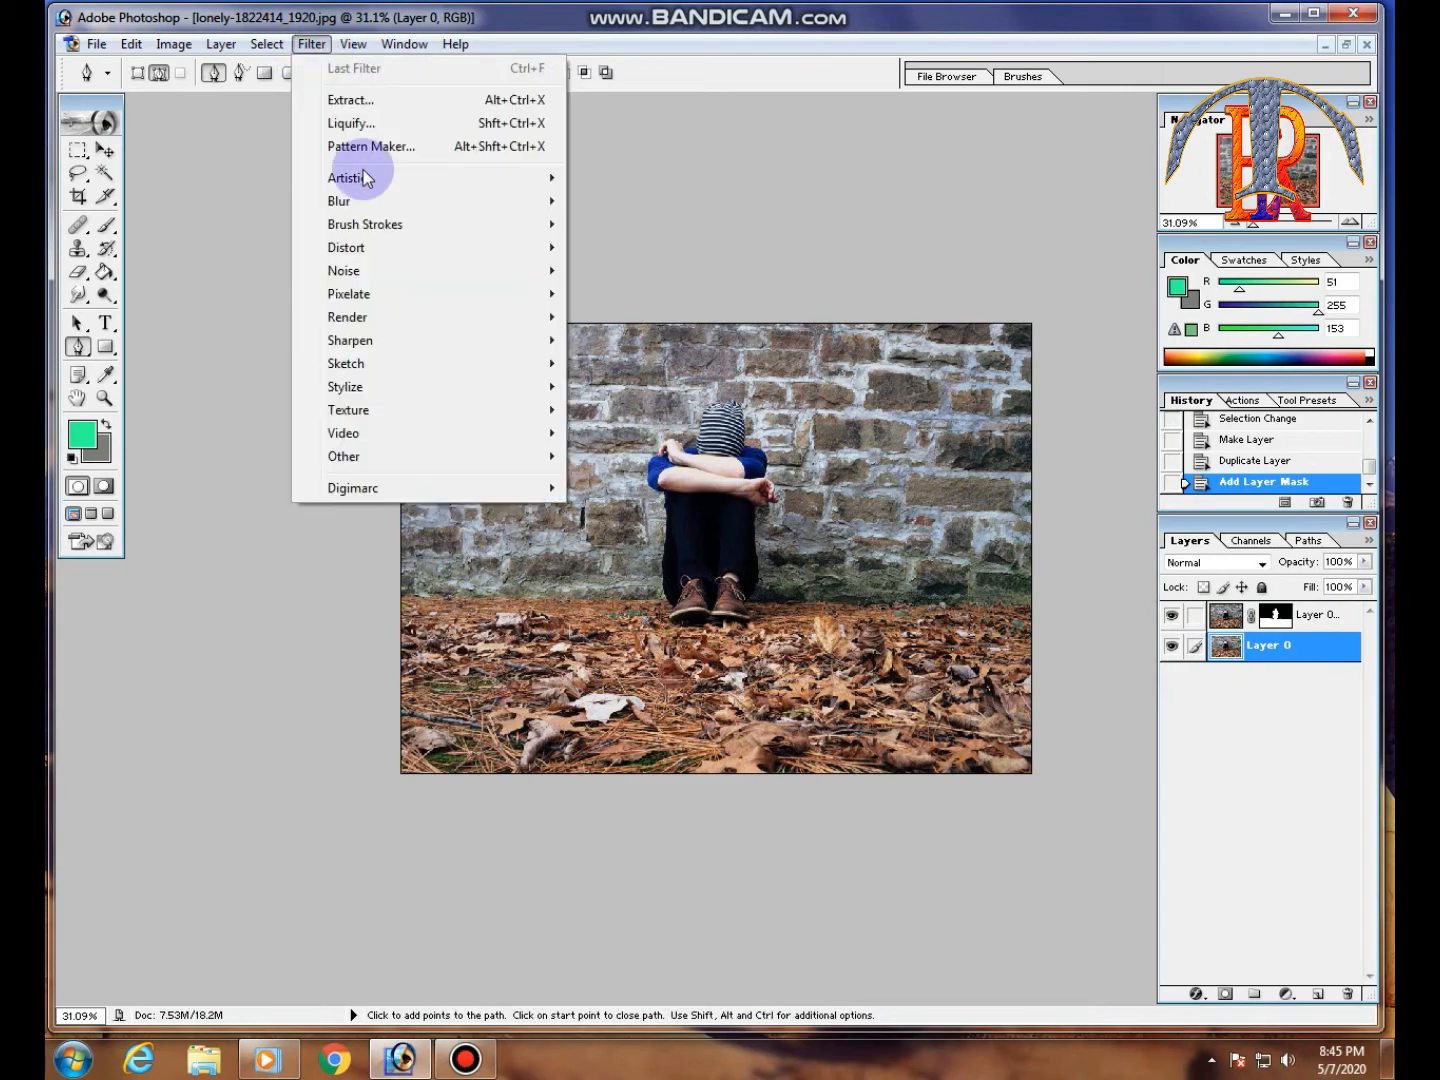
mouse_move(498, 203)
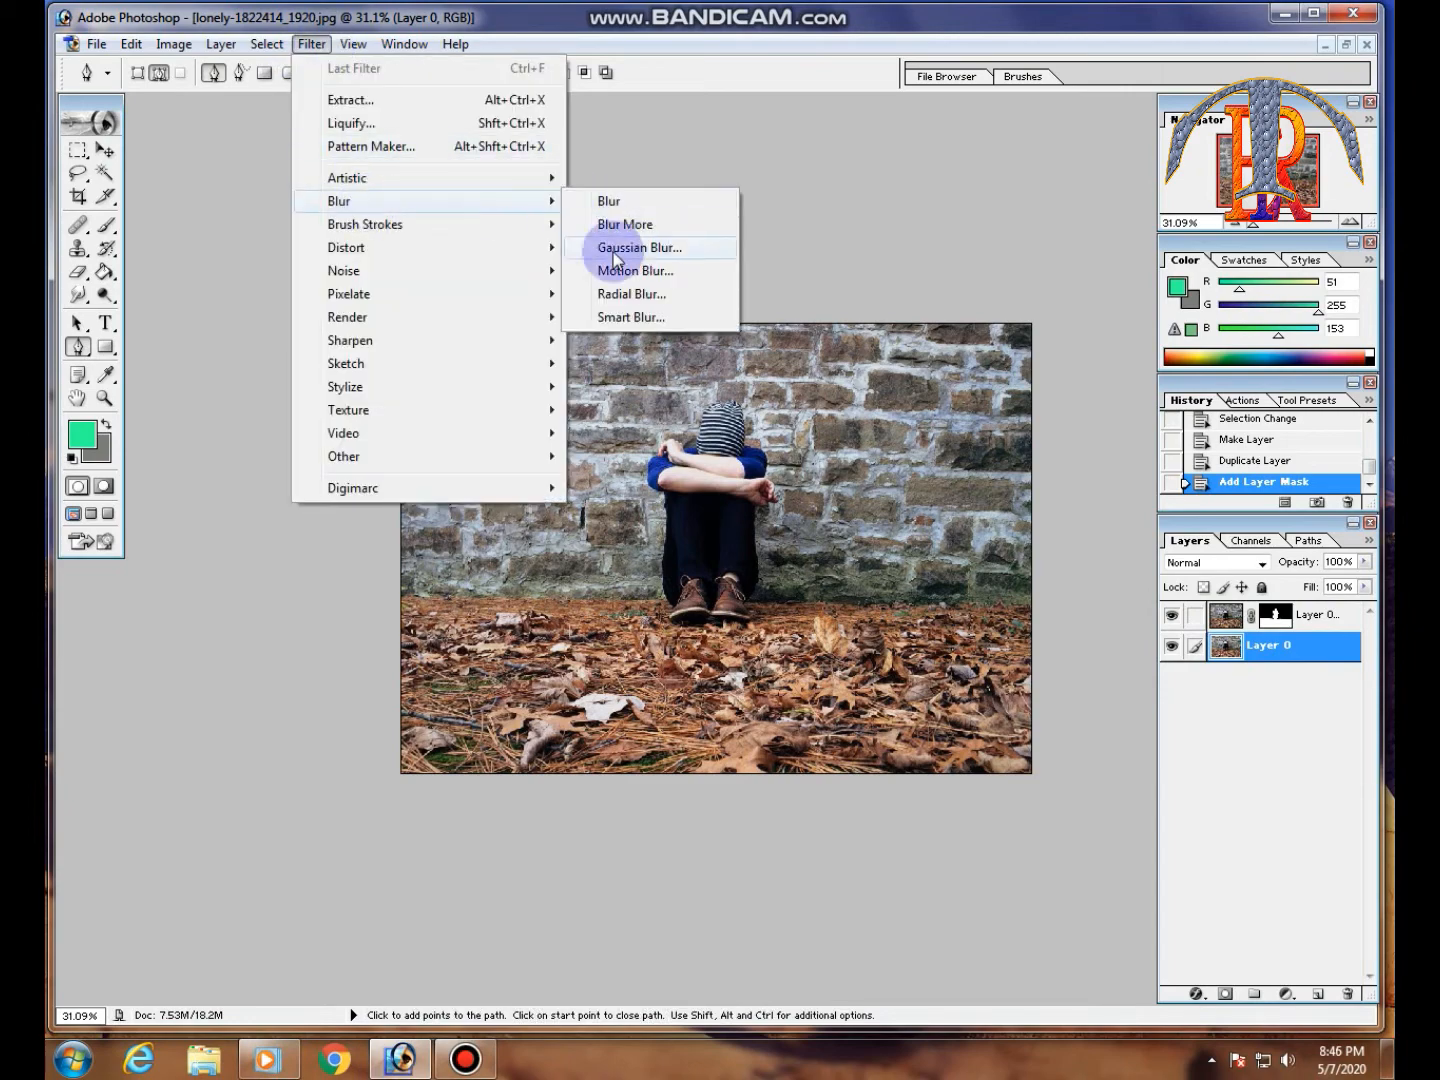
left_click(684, 248)
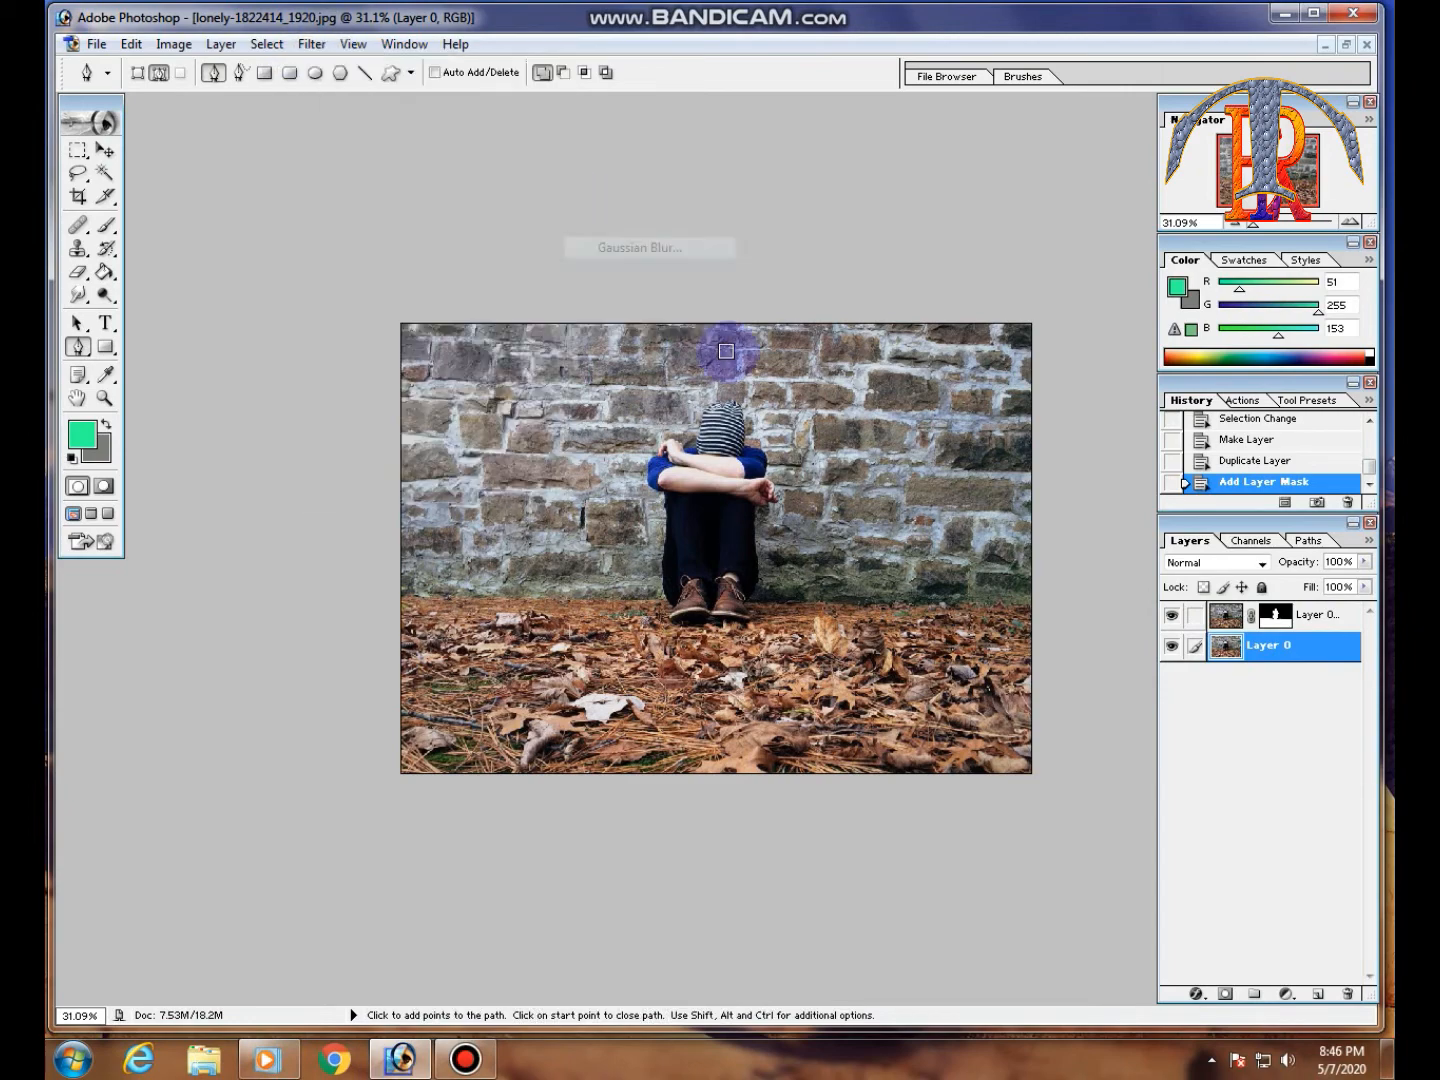
left_click_drag(690, 356, 1098, 292)
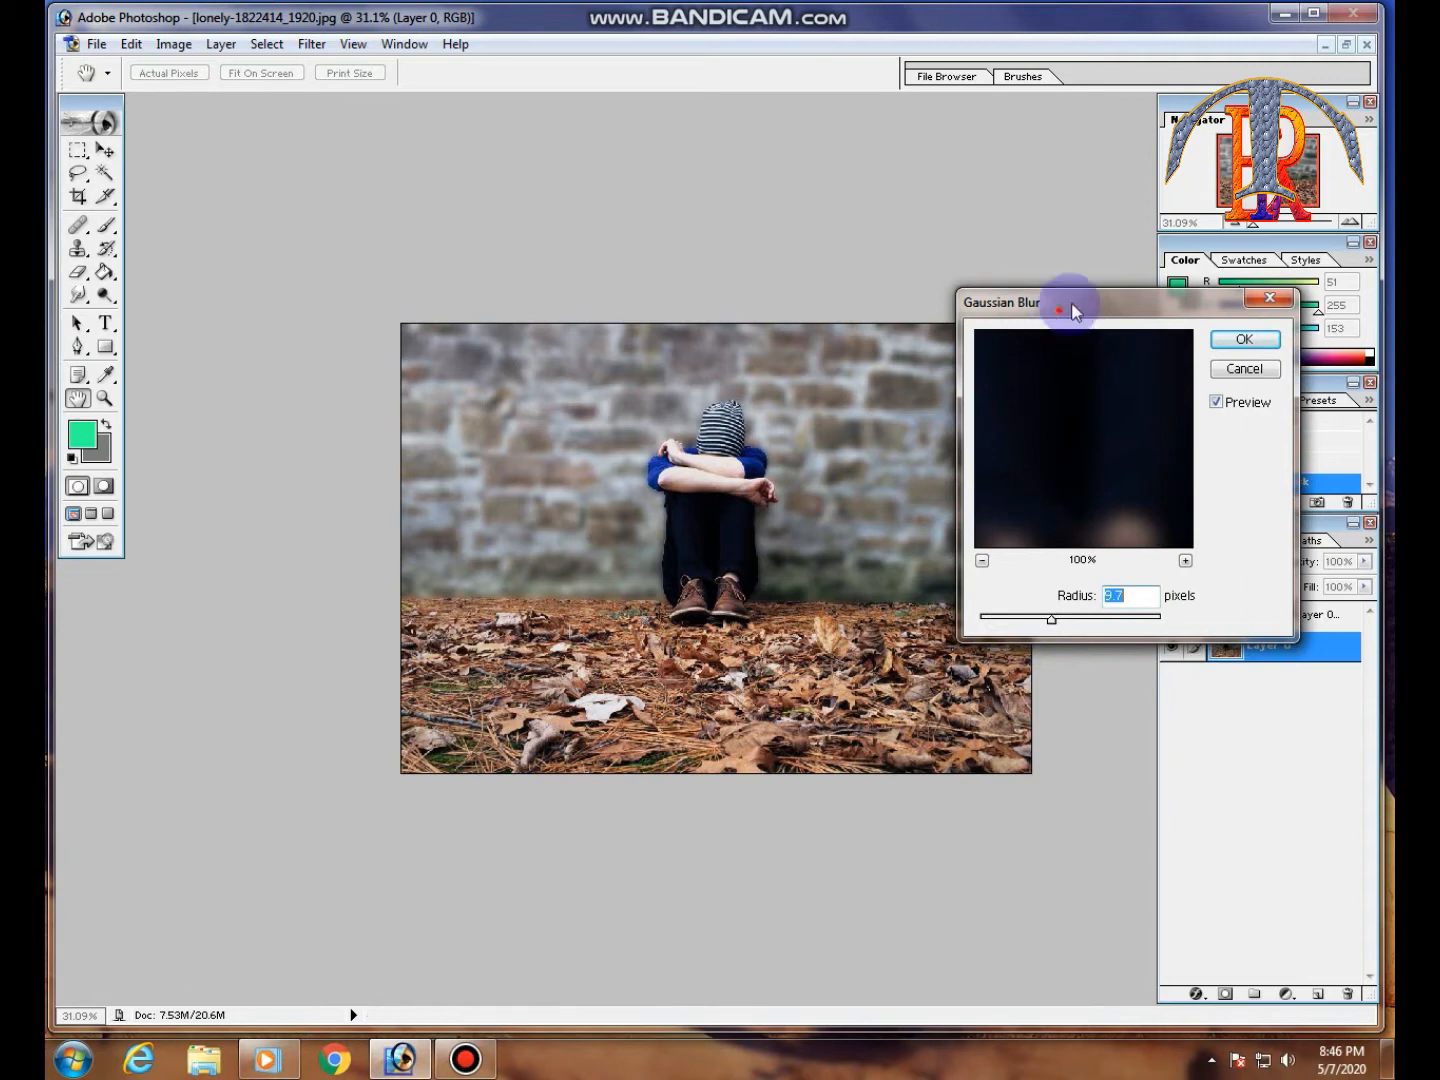
left_click_drag(1061, 310, 1153, 233)
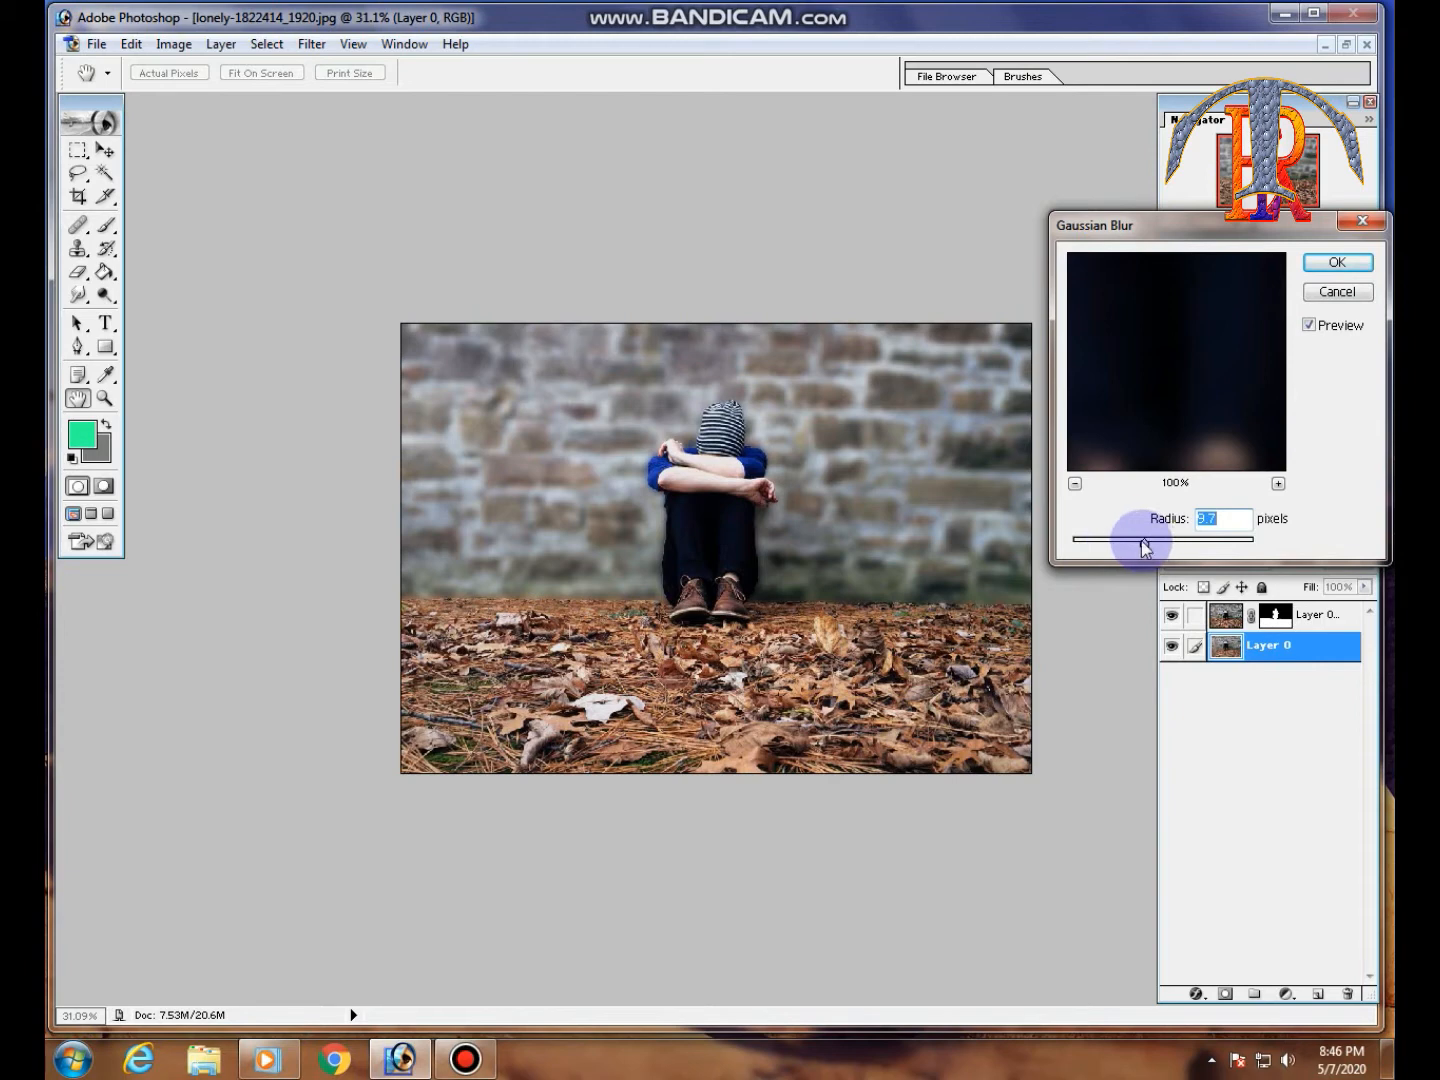
left_click_drag(1143, 546, 1101, 539)
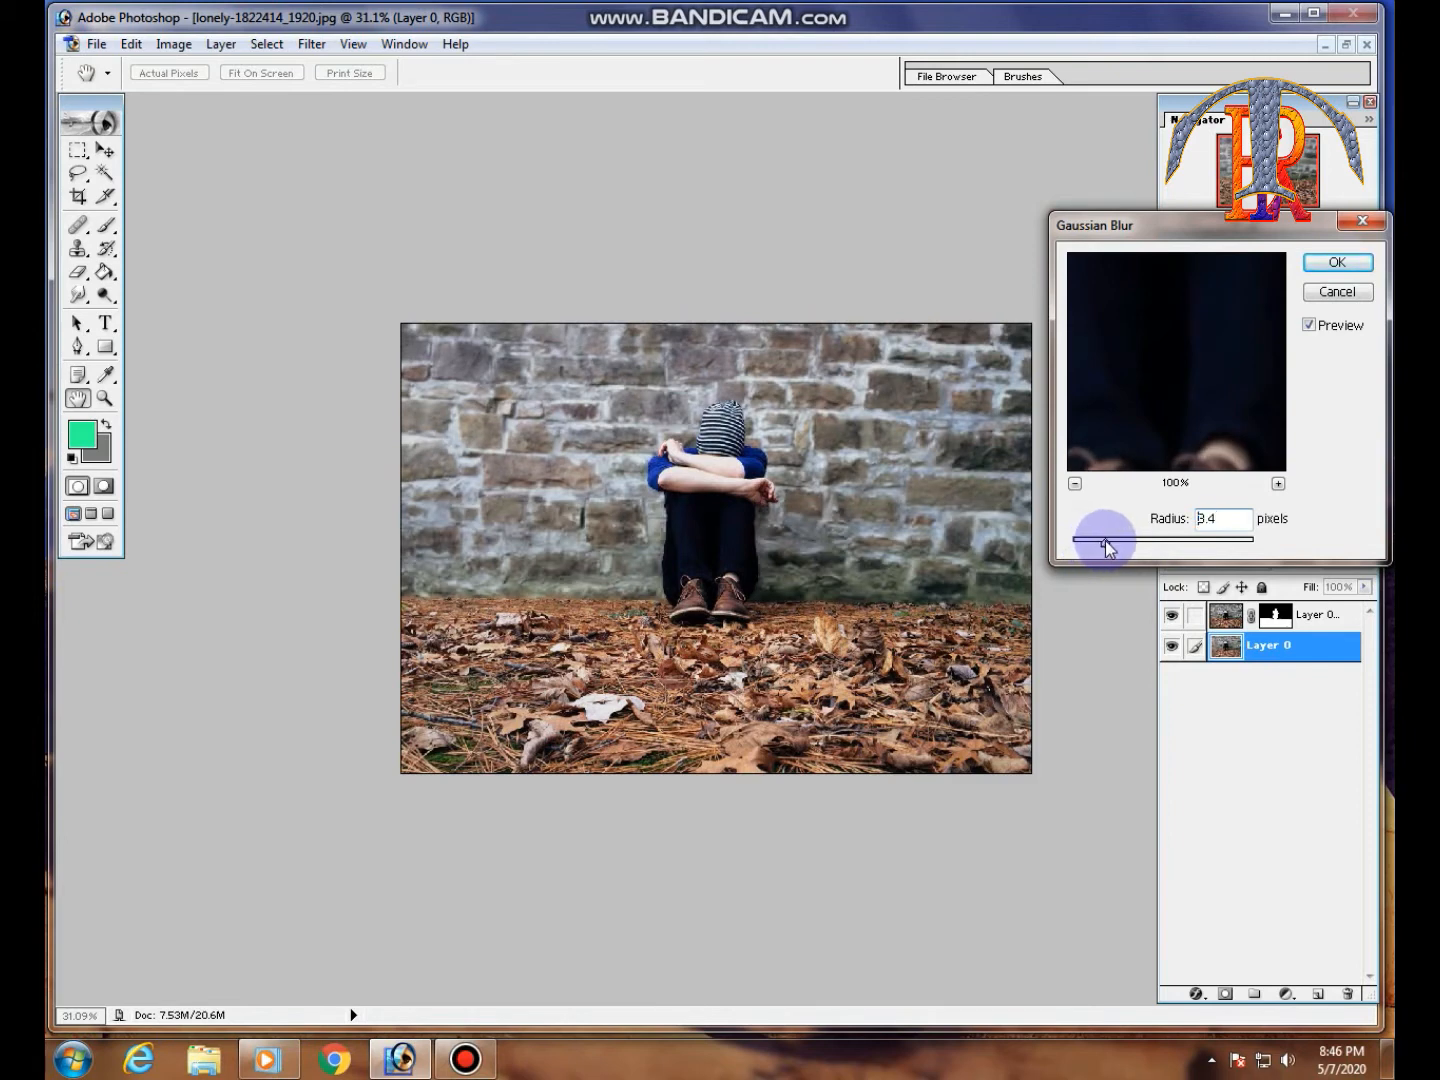
left_click_drag(1105, 543, 1114, 547)
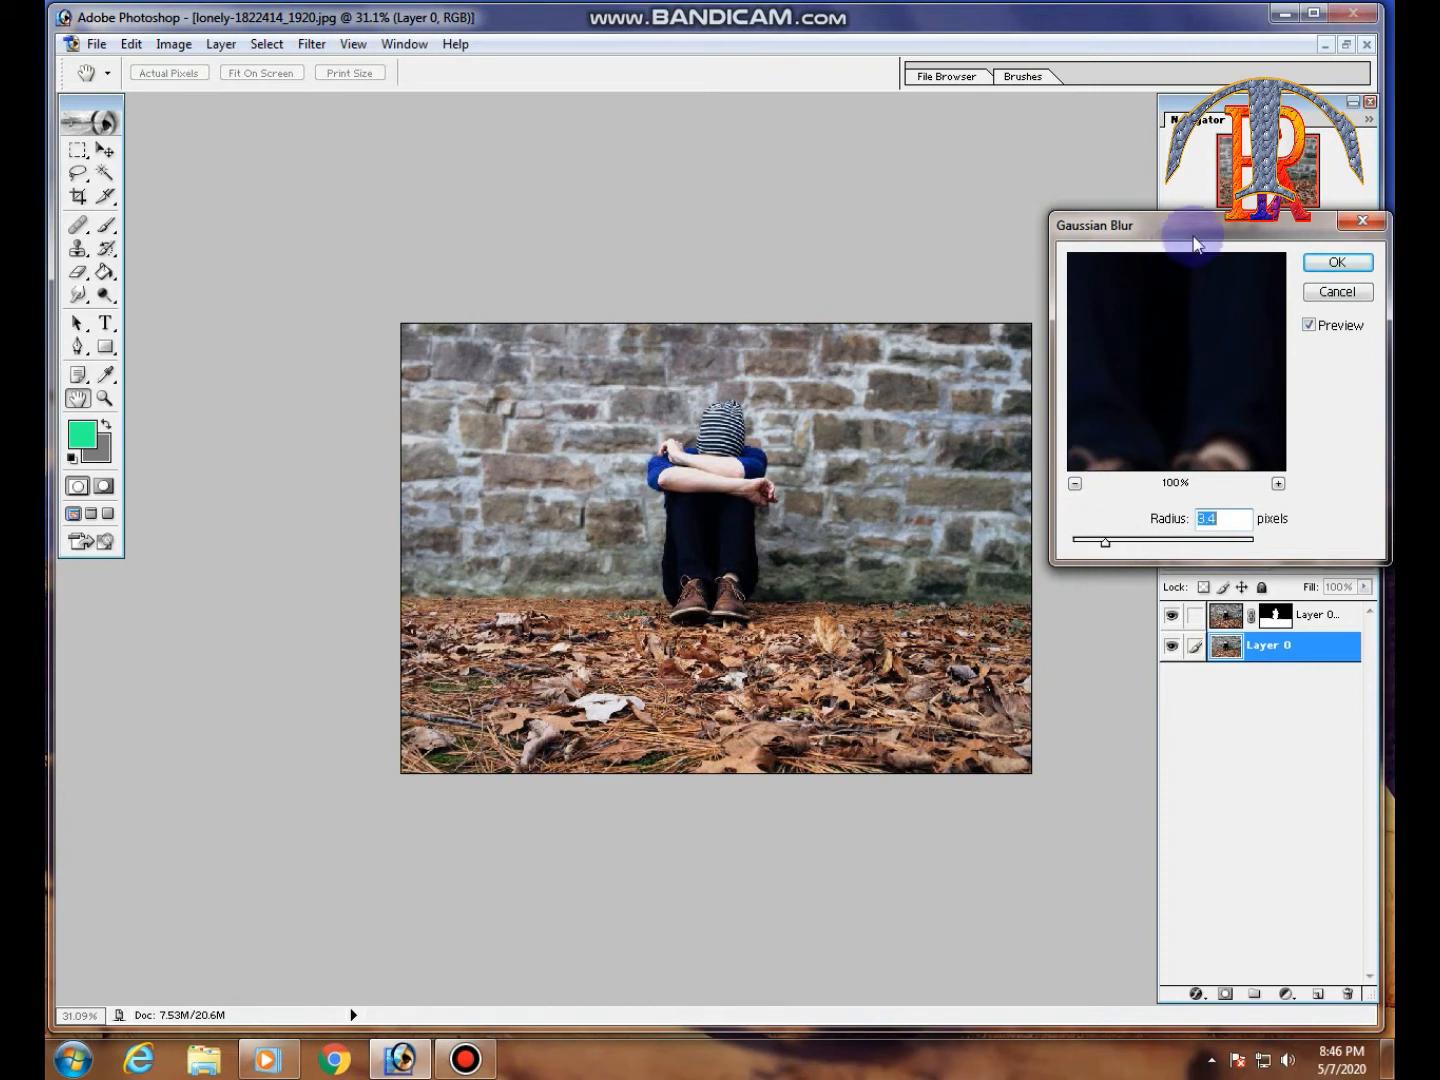
left_click_drag(1193, 240, 1239, 228)
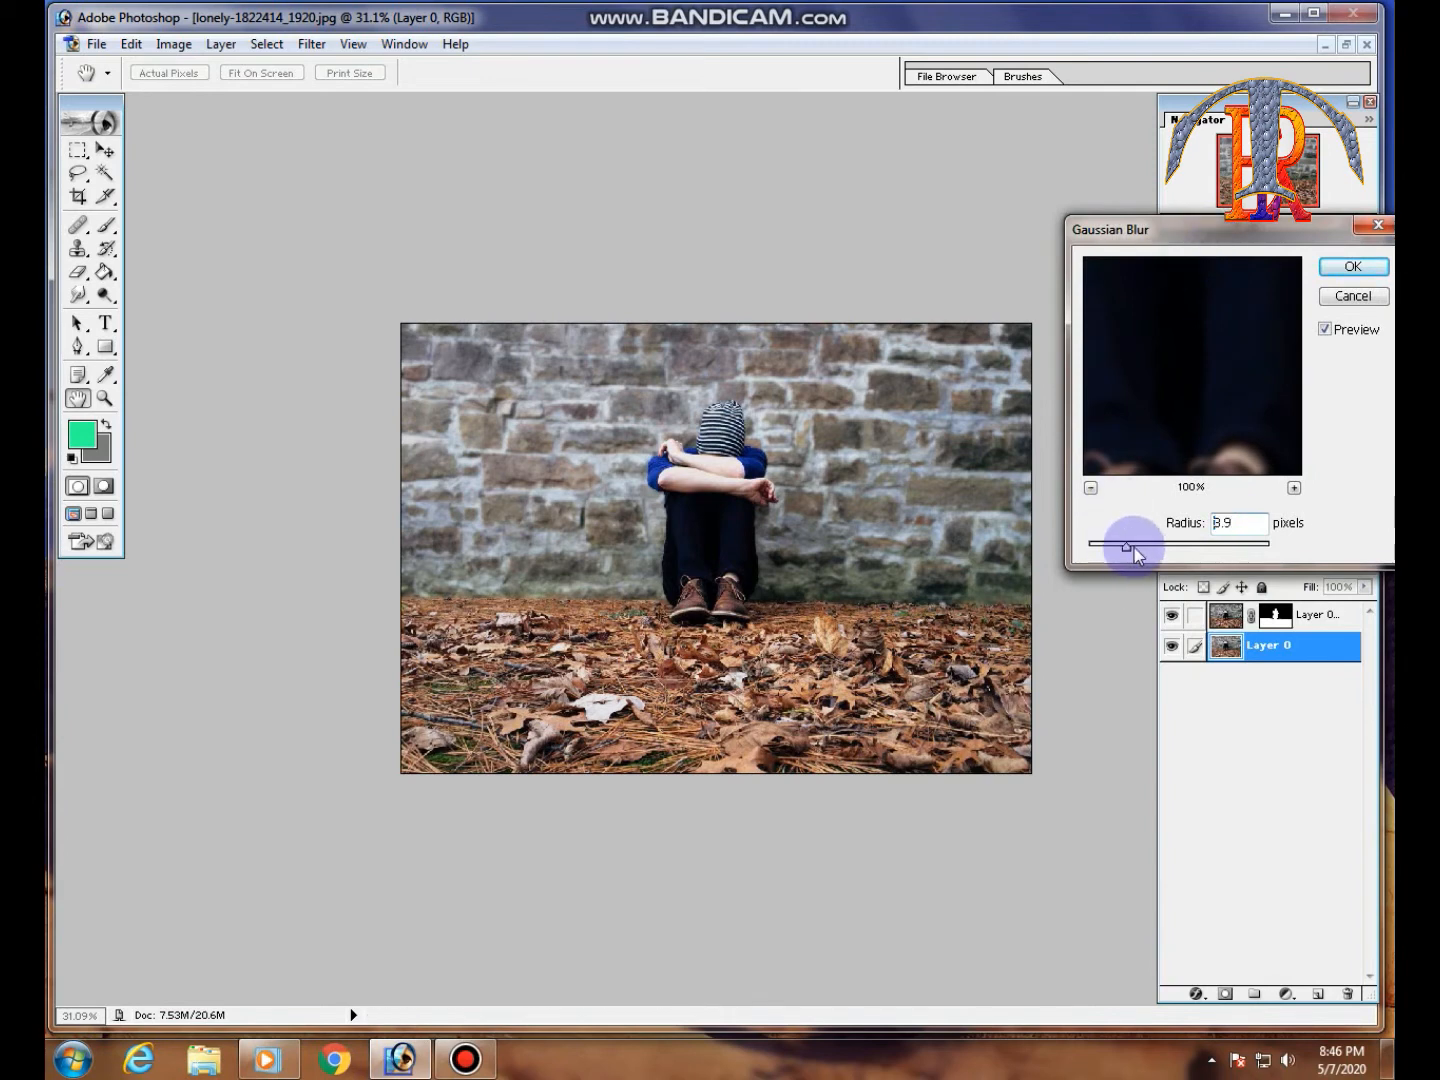
left_click_drag(1136, 555, 1131, 553)
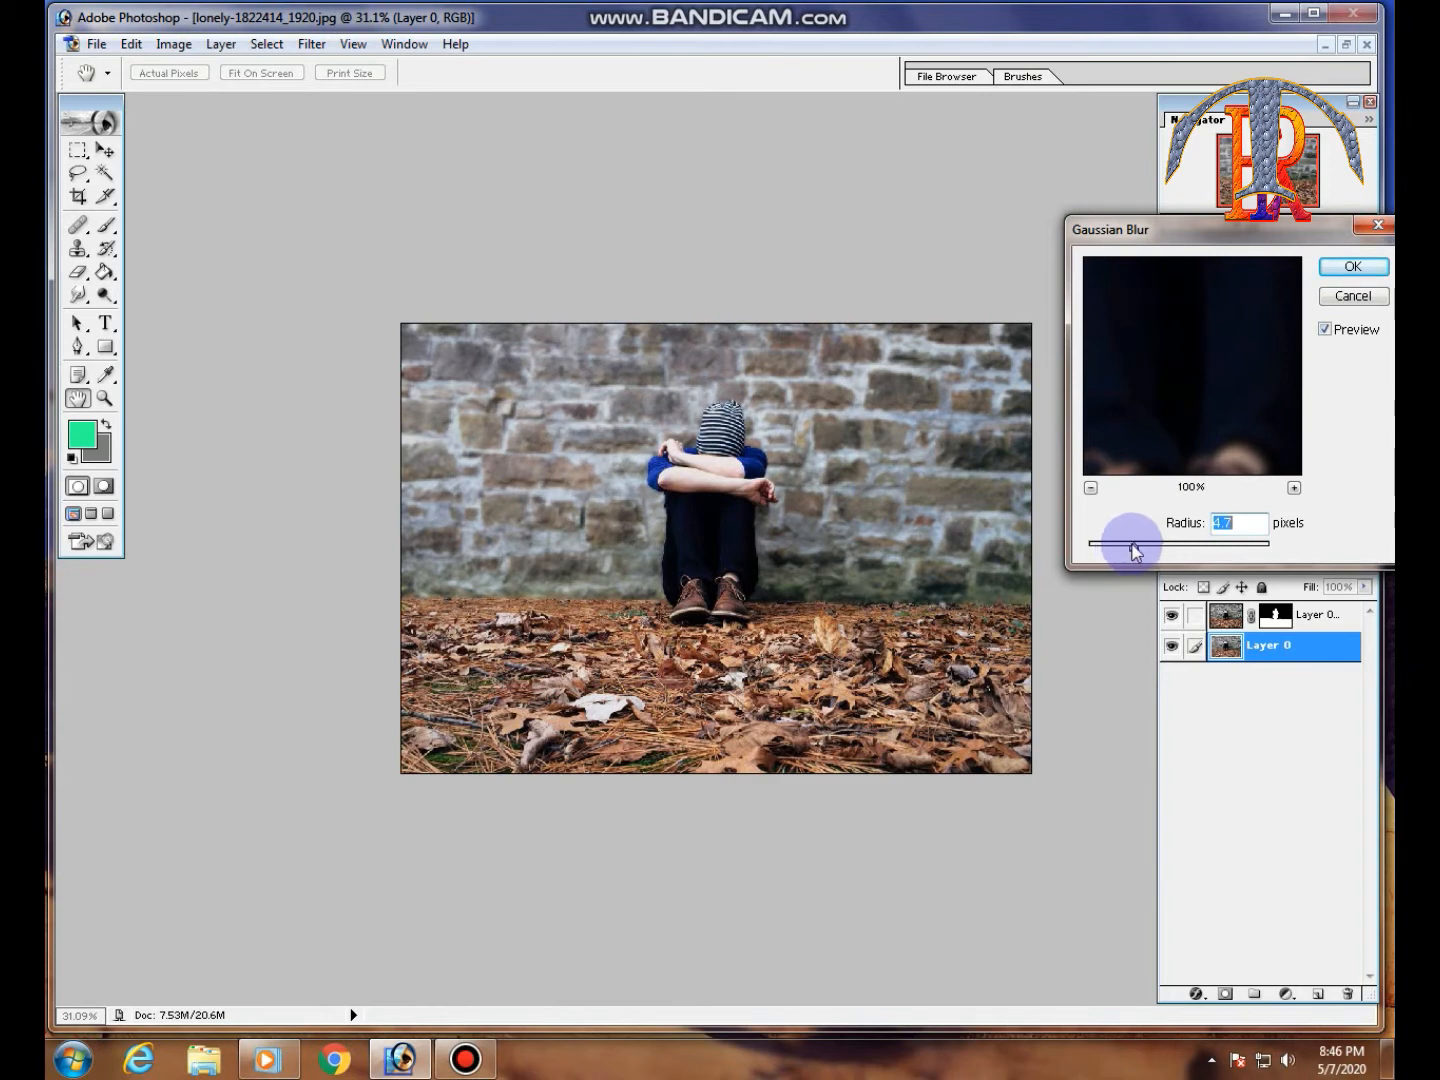
left_click(1140, 546)
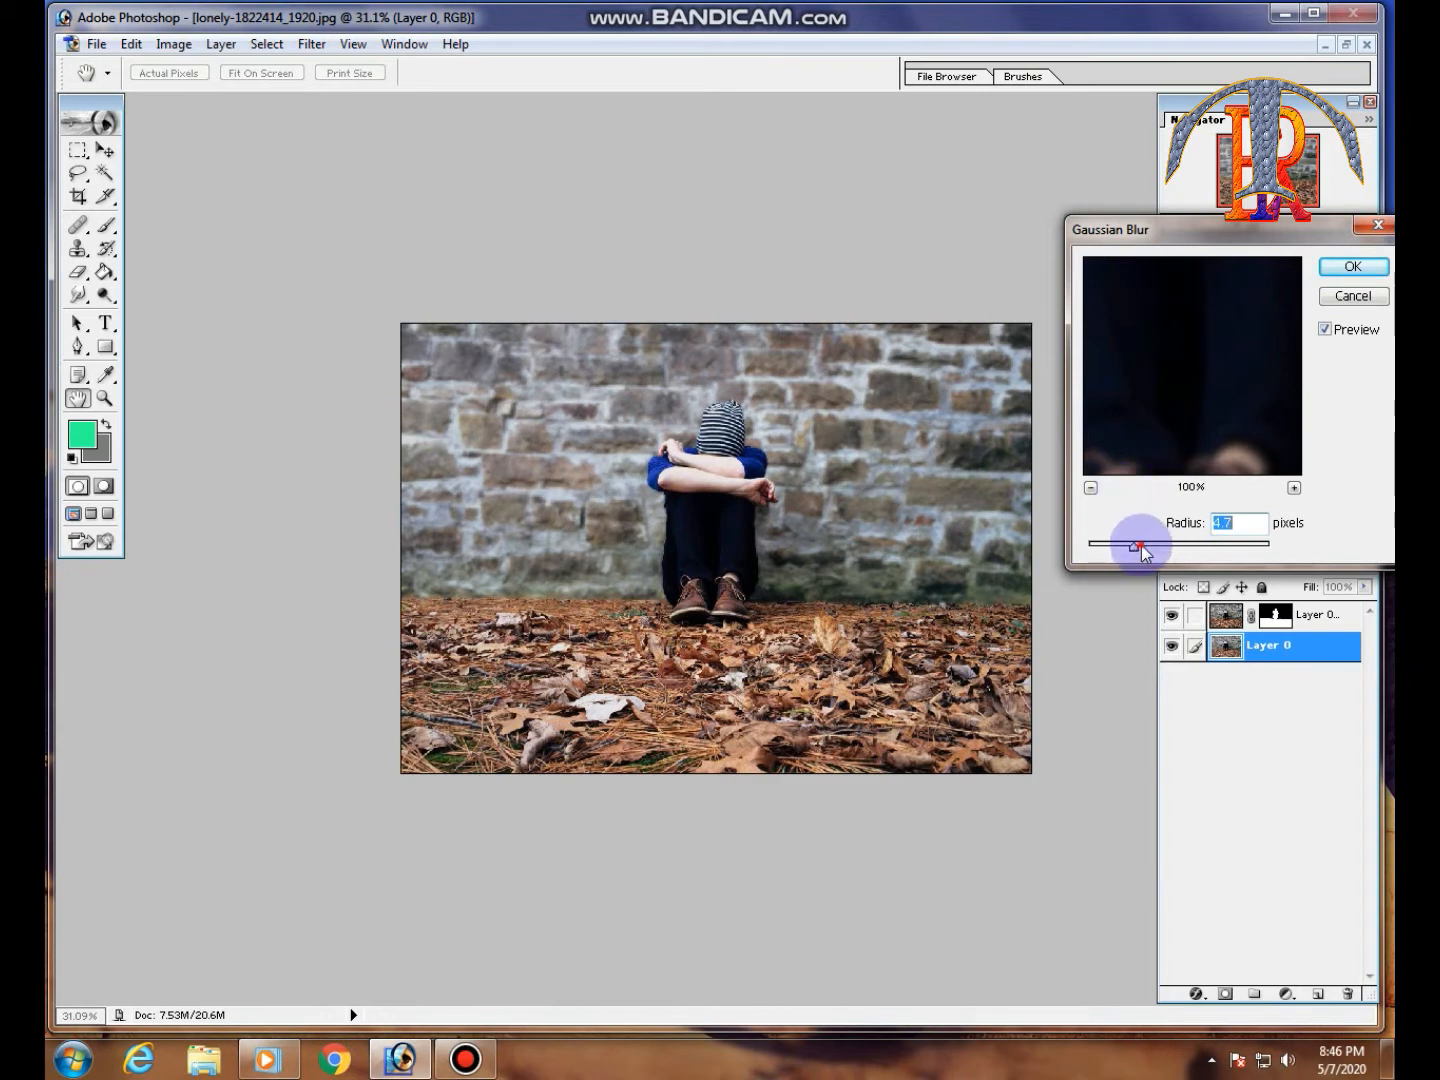
left_click(1354, 270)
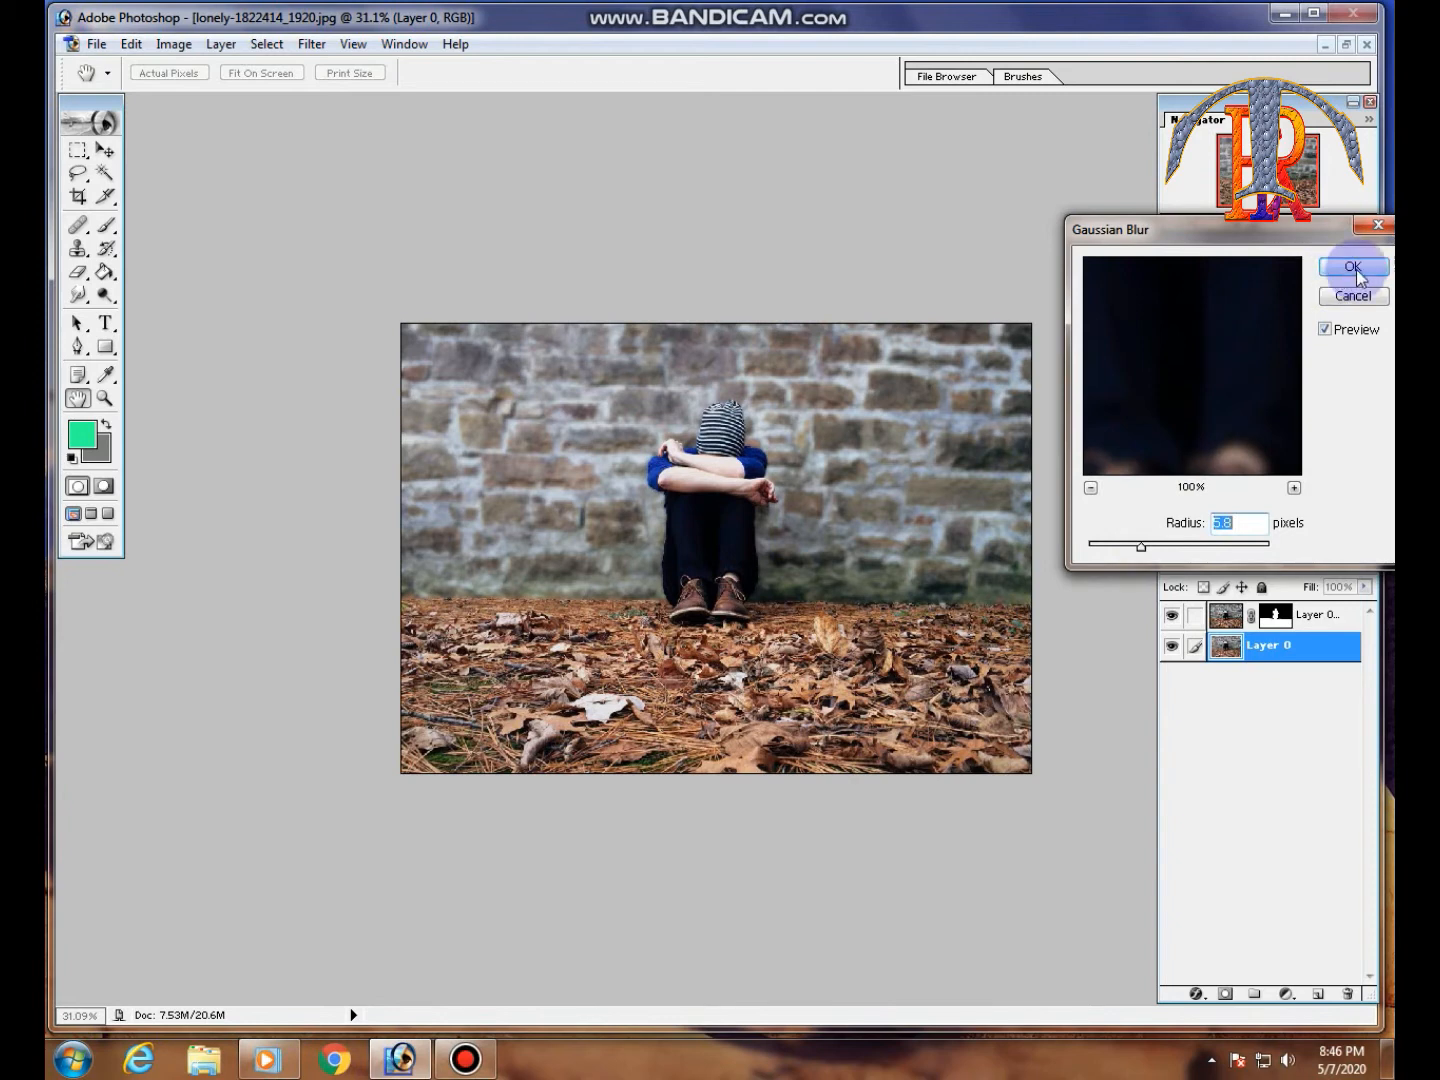
key("p")
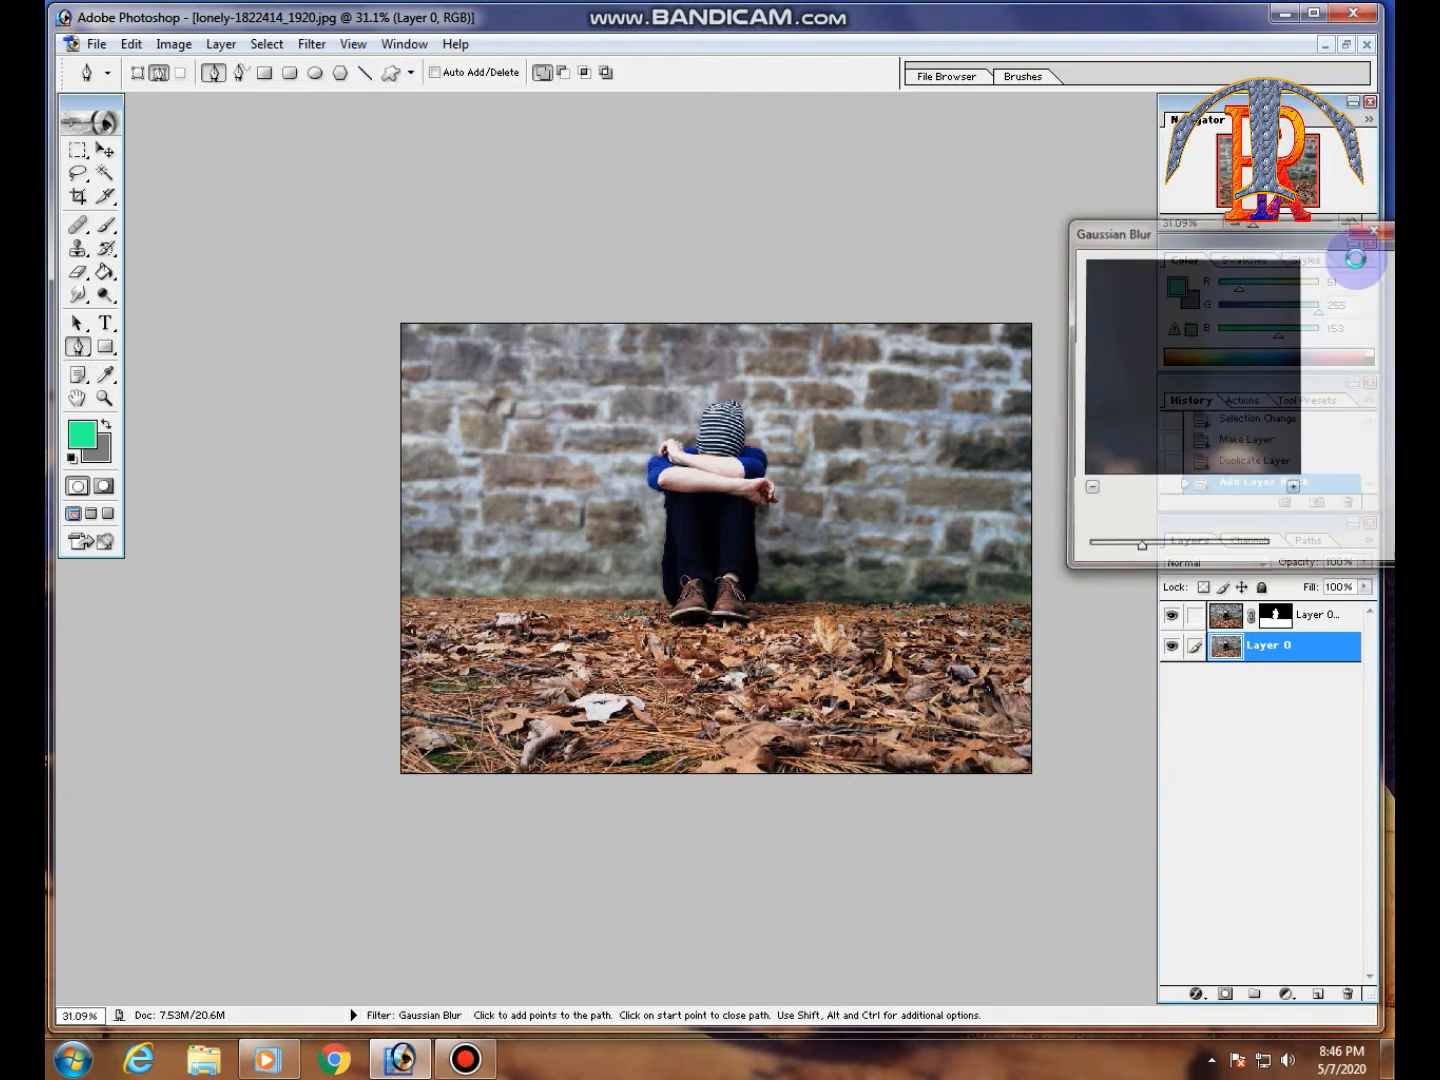
Toggle the masked copy's visibility to compare the sharp subject with the blurred layer beneath
left_click(1173, 618)
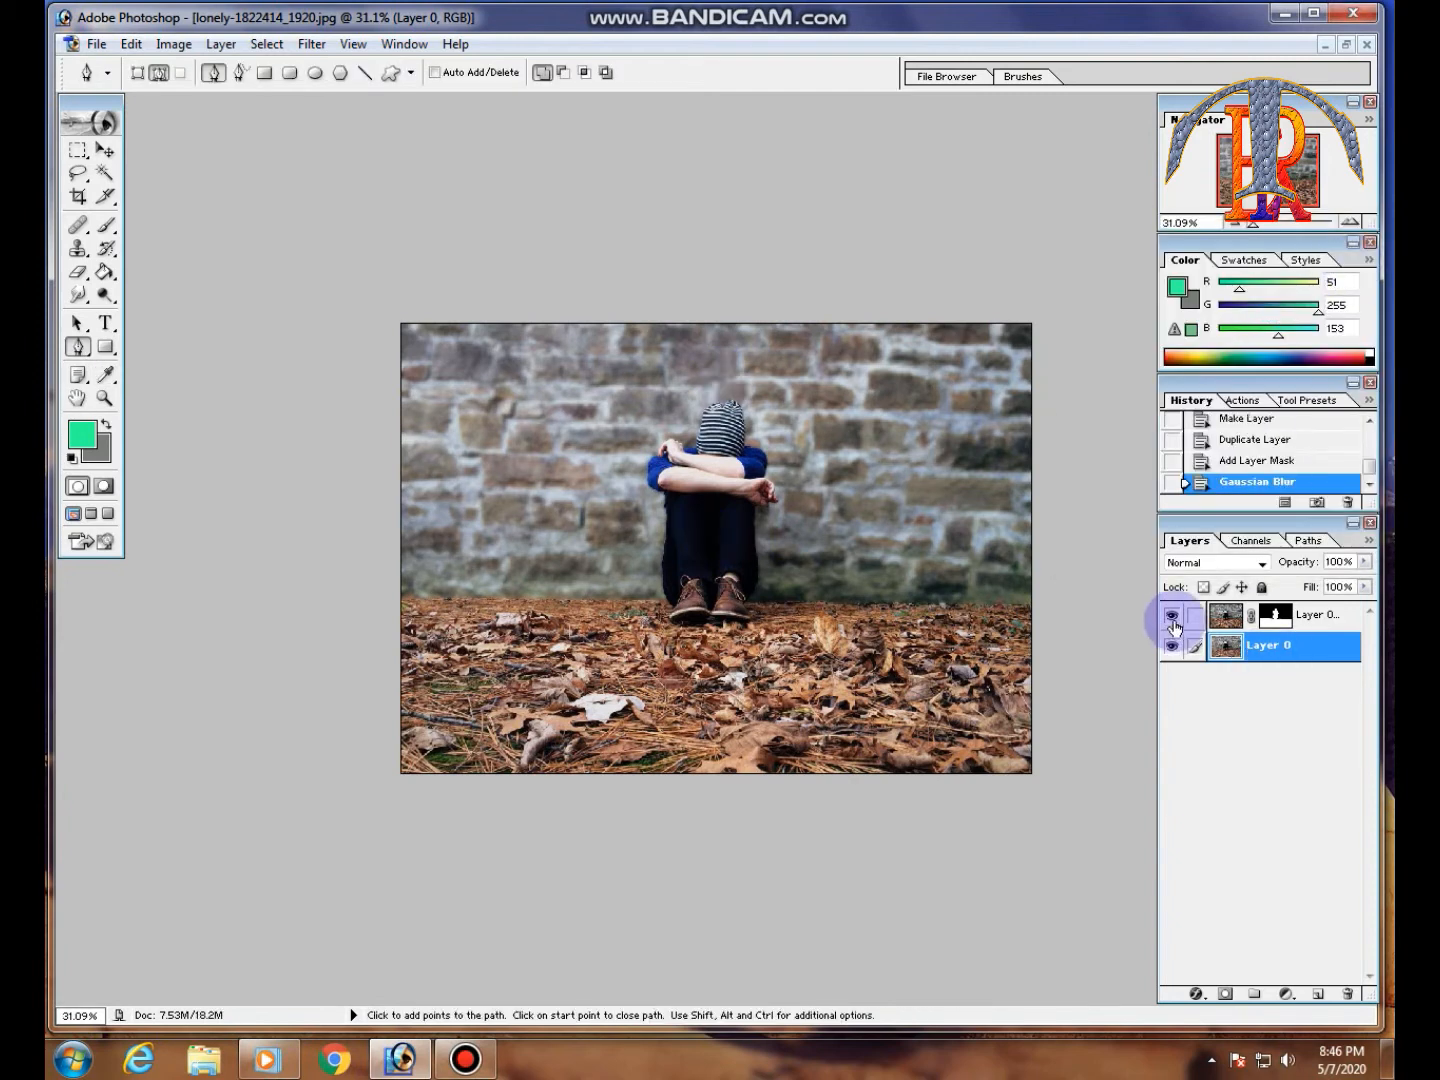
left_click(1173, 620)
left_click(1174, 620)
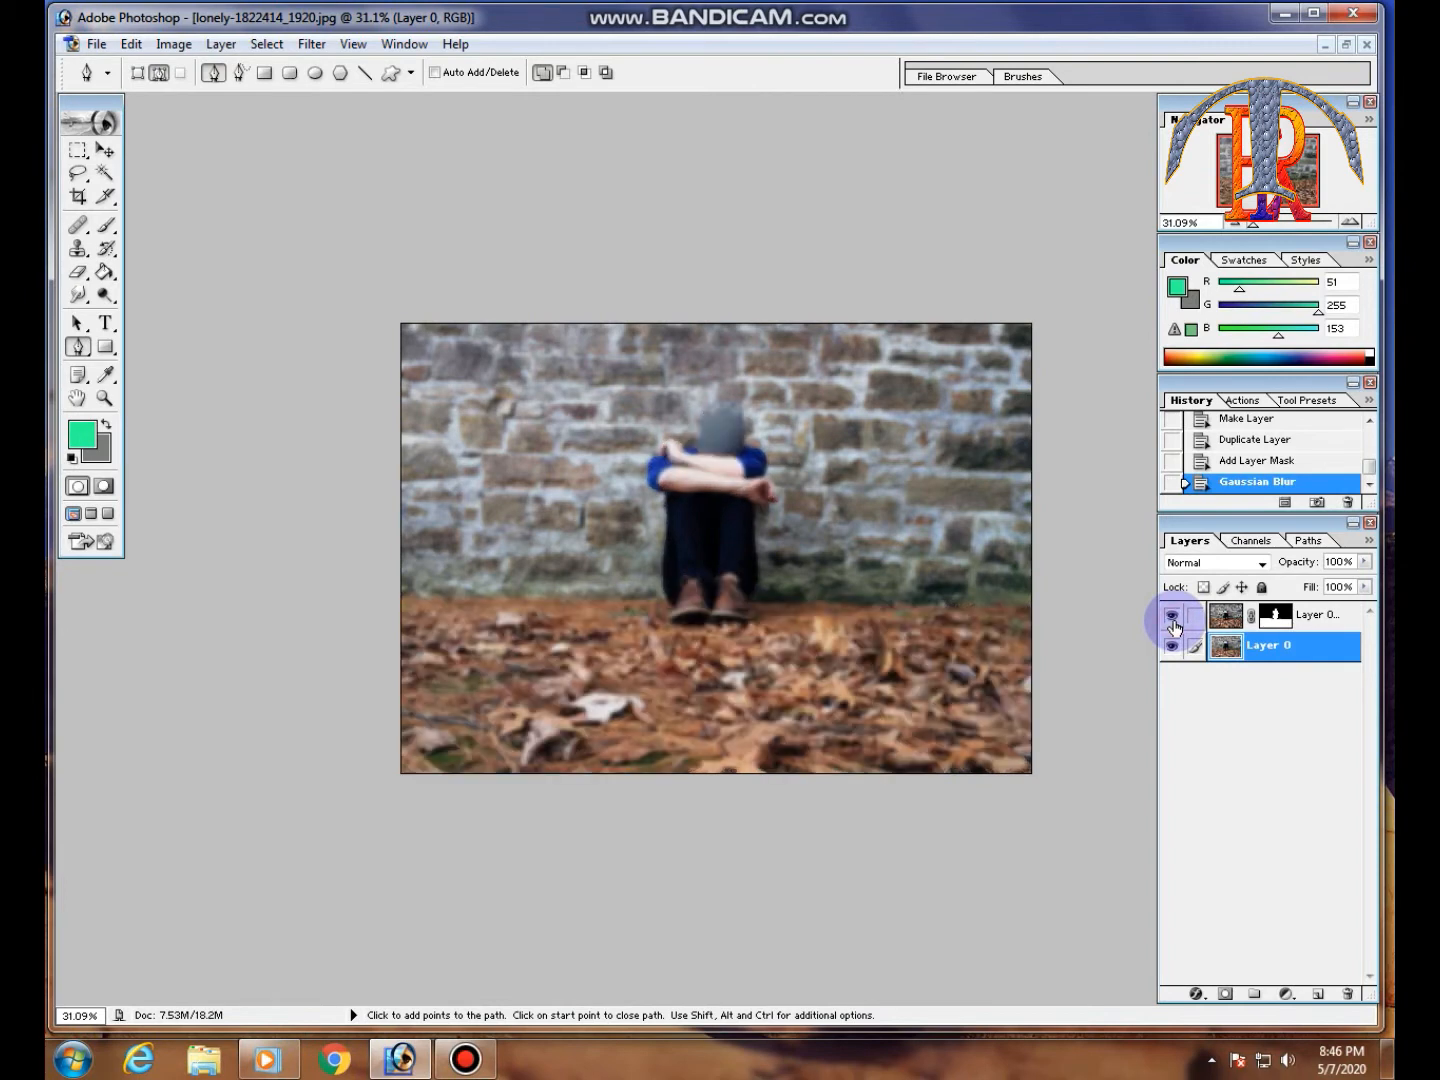
Show the masked copy again and toggle the blurred original layer's visibility to check what each layer contributes
left_click(1173, 620)
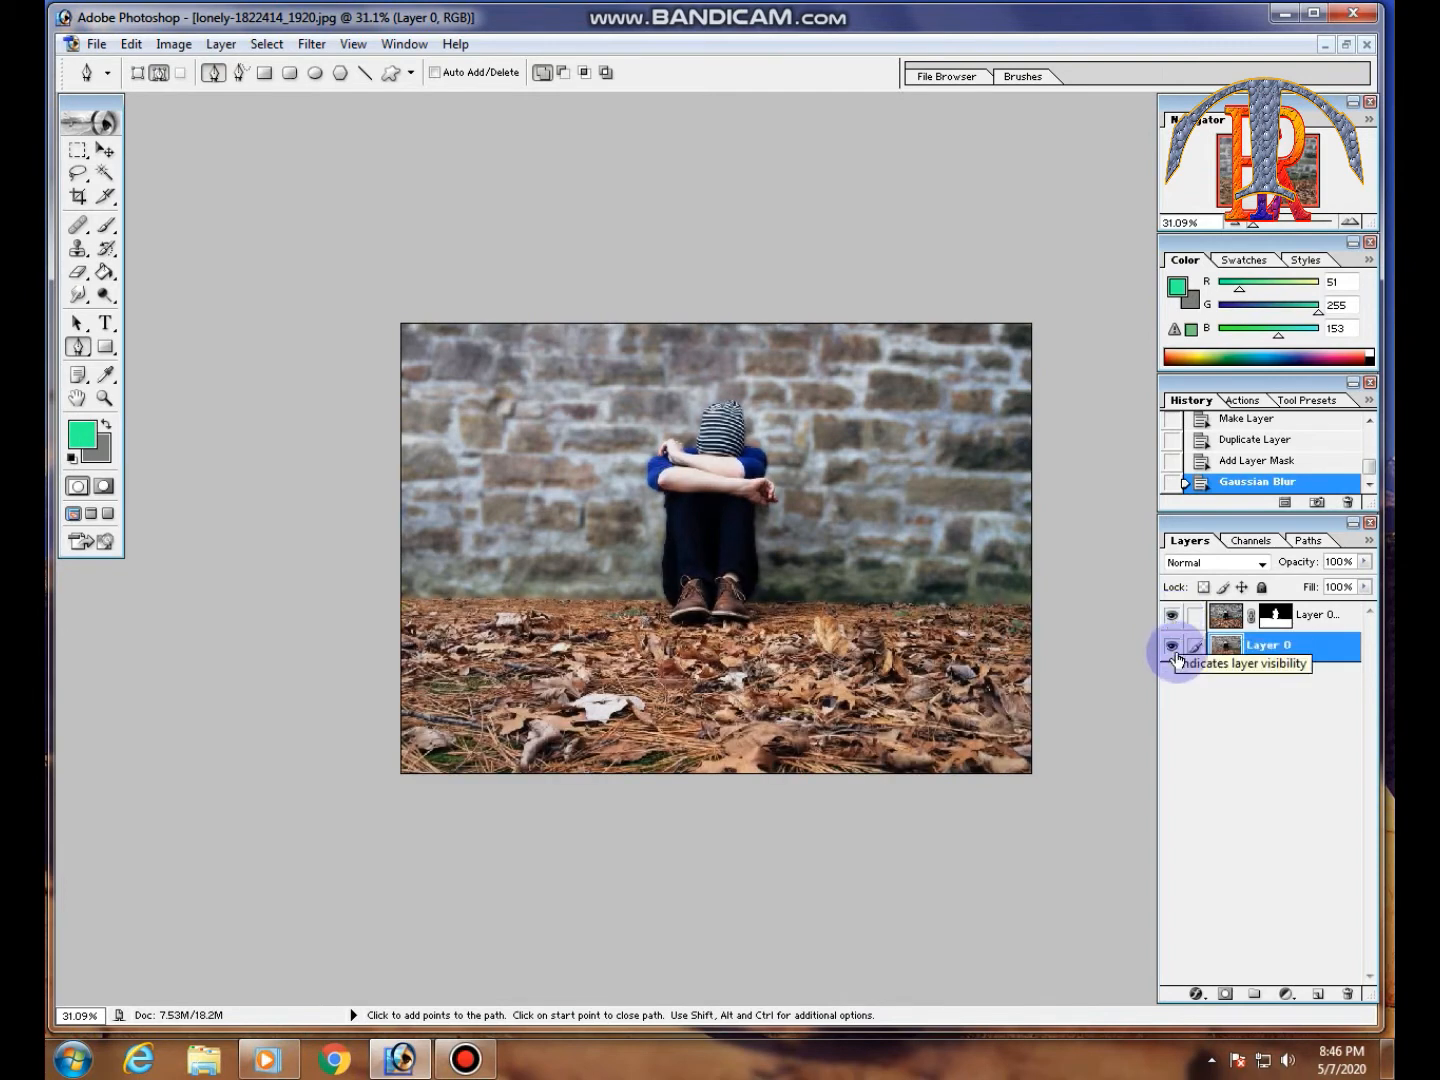
left_click(1175, 655)
left_click(1174, 650)
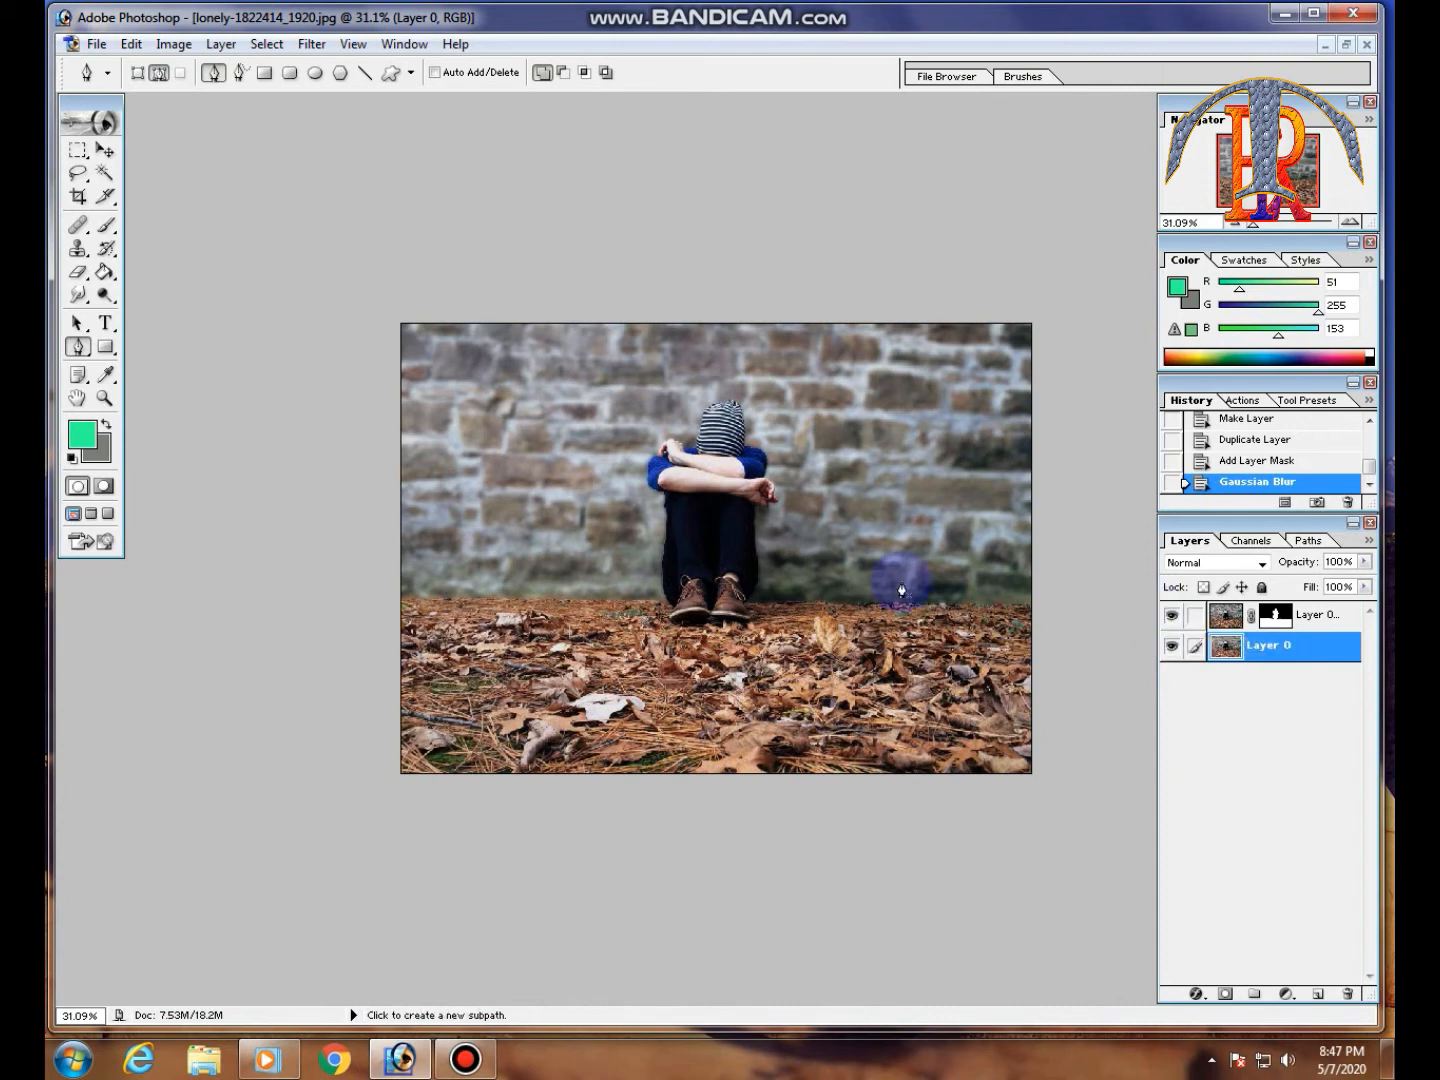
Examine the seated person's outline up close against the blurred stone wall
scroll(728, 481, "down", 4)
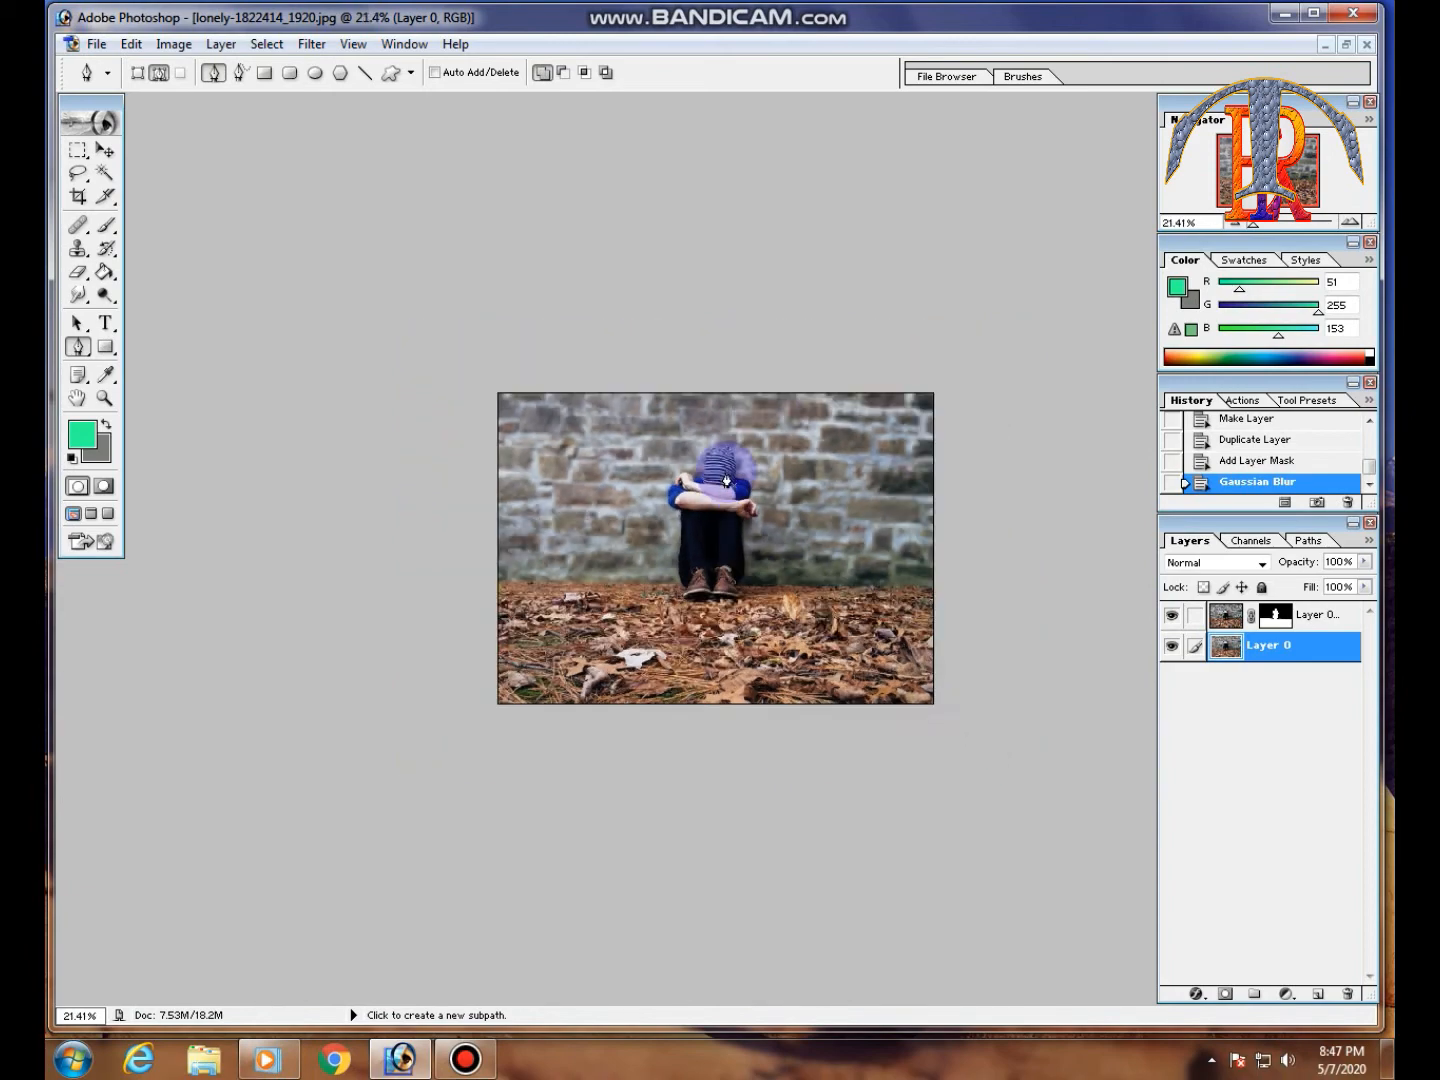
scroll(726, 481, "up", 10)
scroll(726, 481, "up", 4)
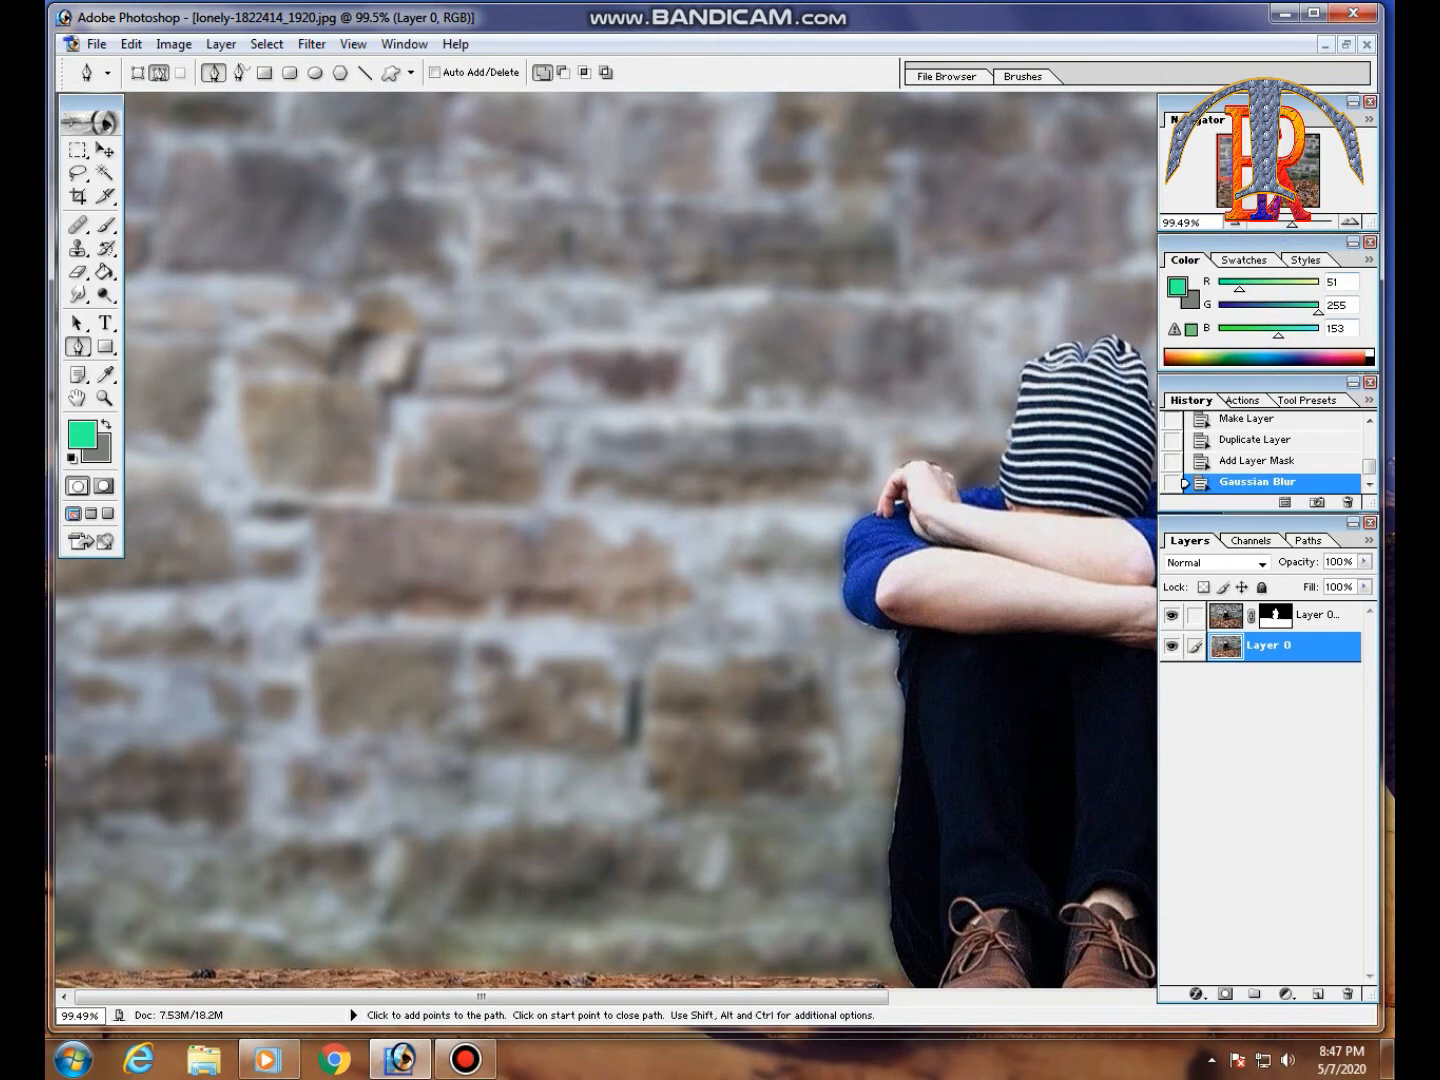
left_click_drag(1257, 170, 1277, 178)
left_click(589, 824)
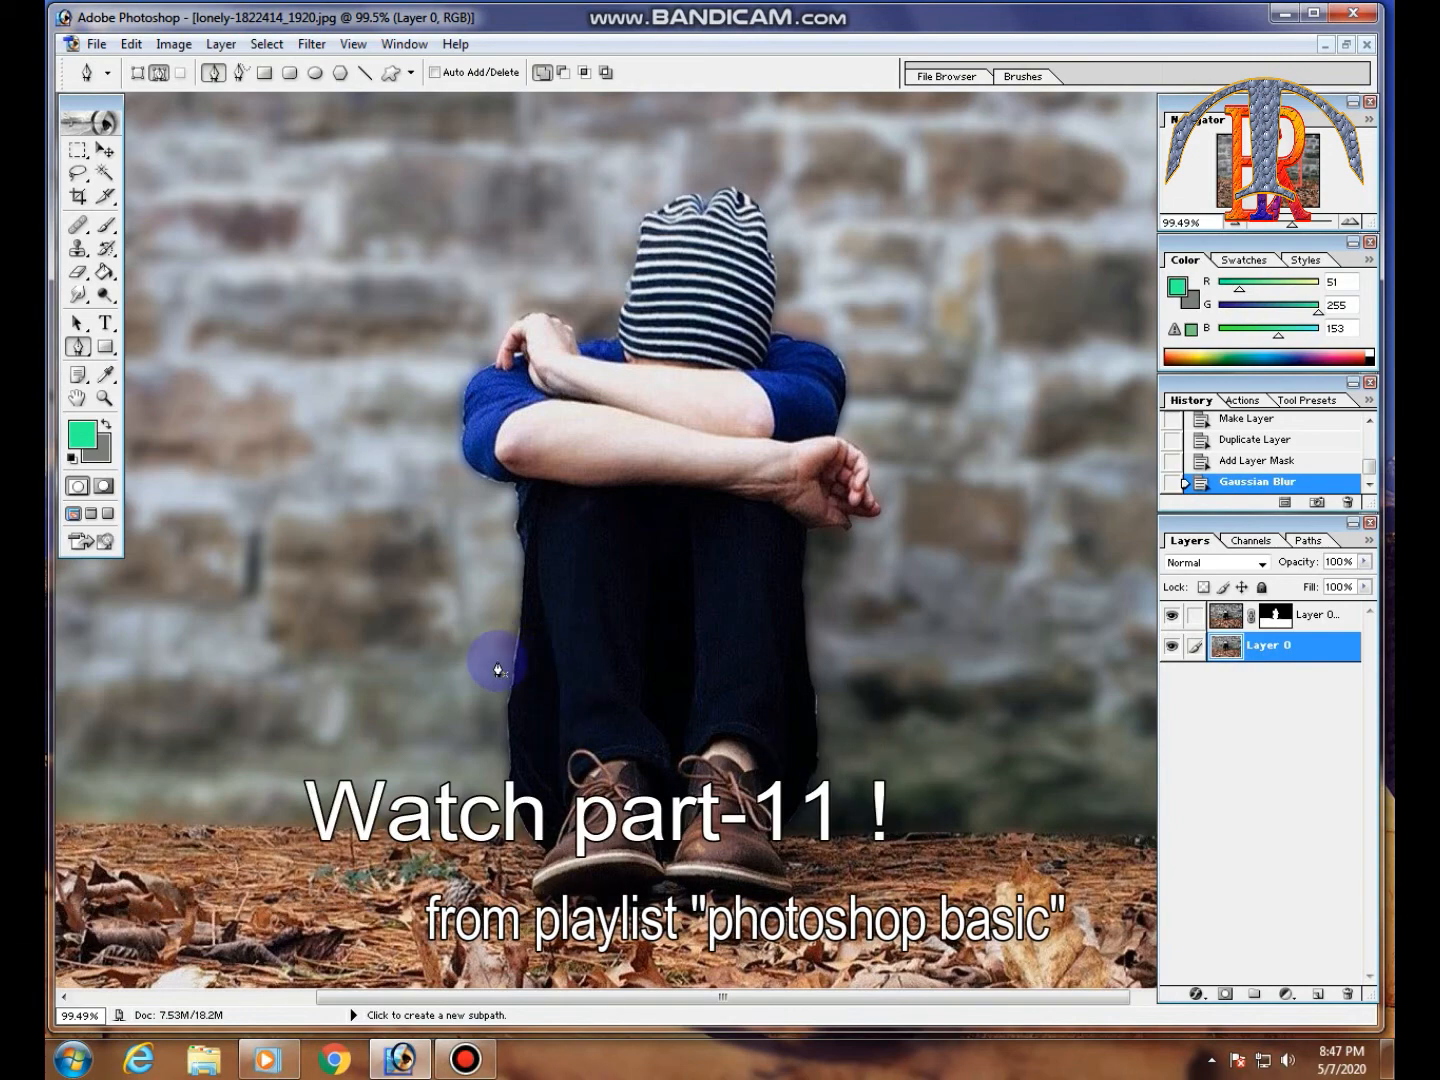
left_click(1333, 620)
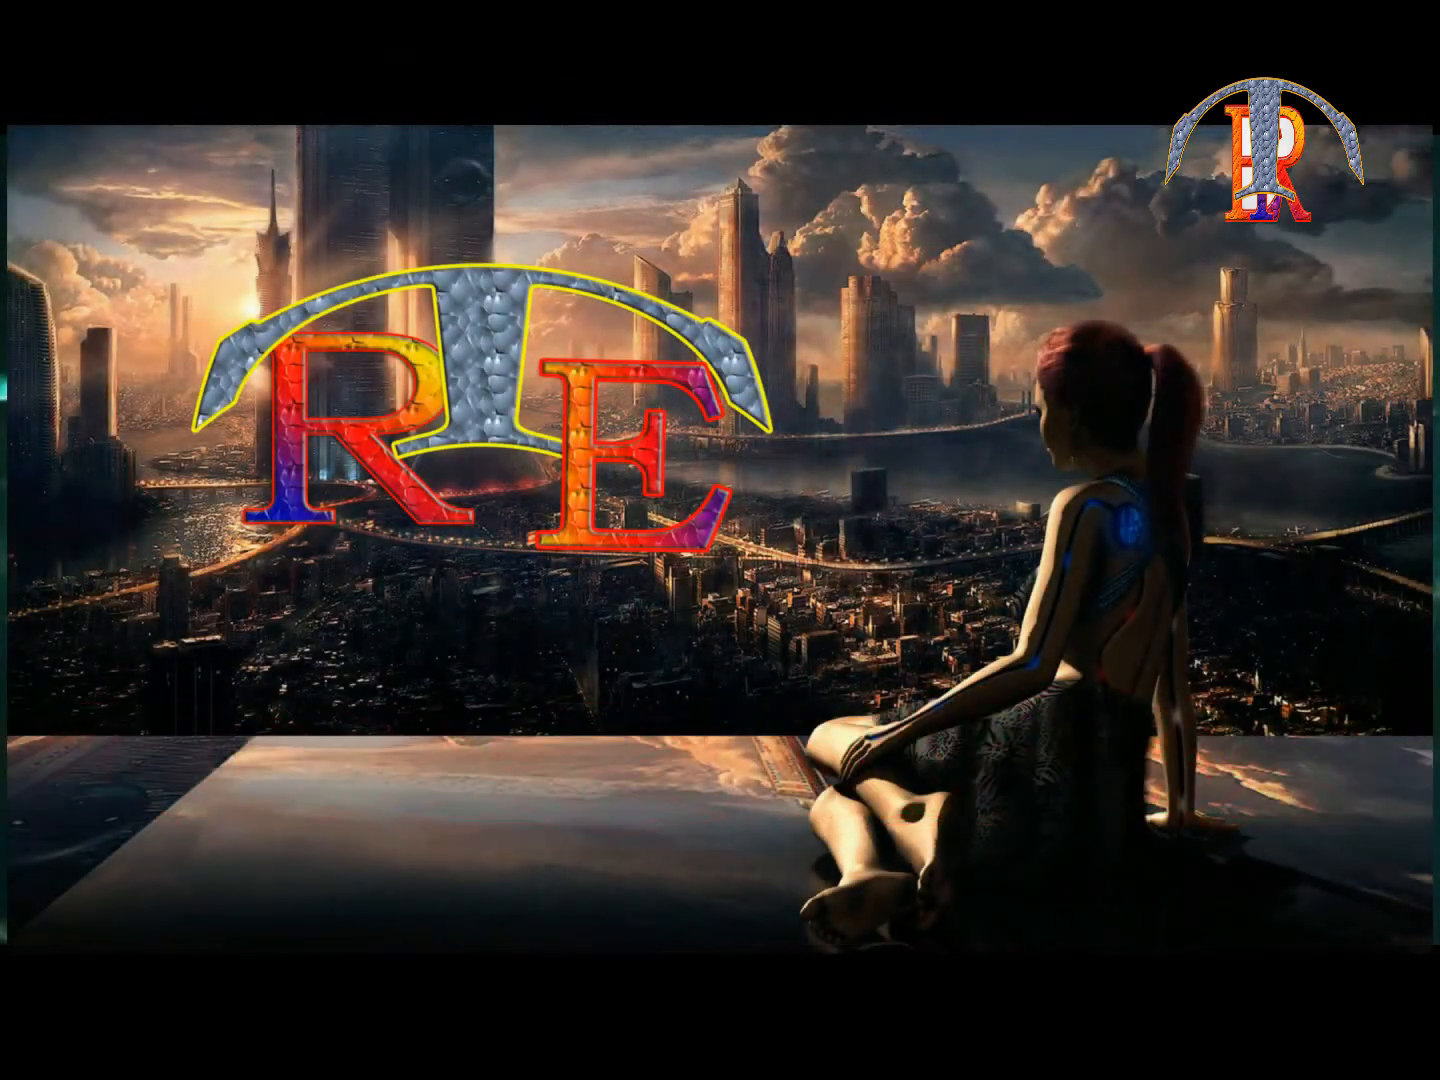